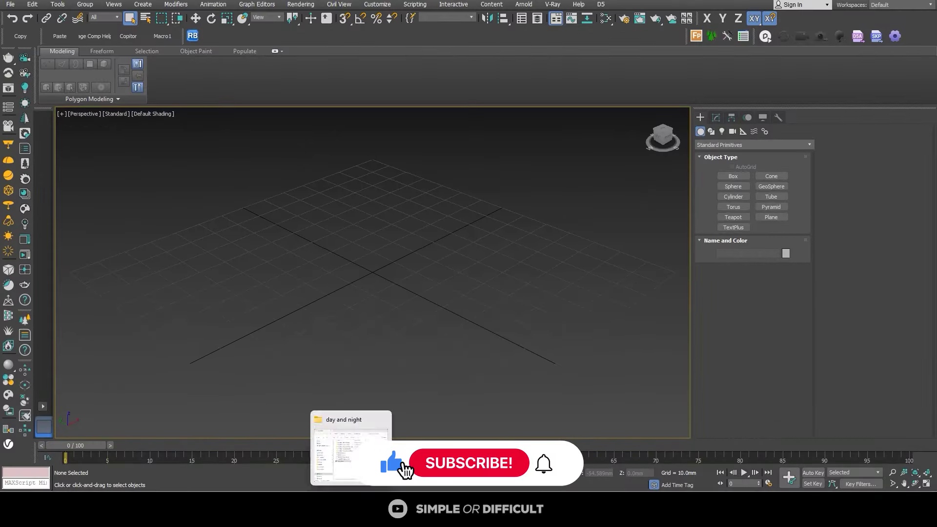
Import the SketchUp house model from the "day and night" folder into the empty scene and inspect the whole building.
left_click(350, 507)
mouse_move(641, 299)
left_mouse_down()
mouse_move(369, 269)
mouse_move(459, 277)
left_mouse_up()
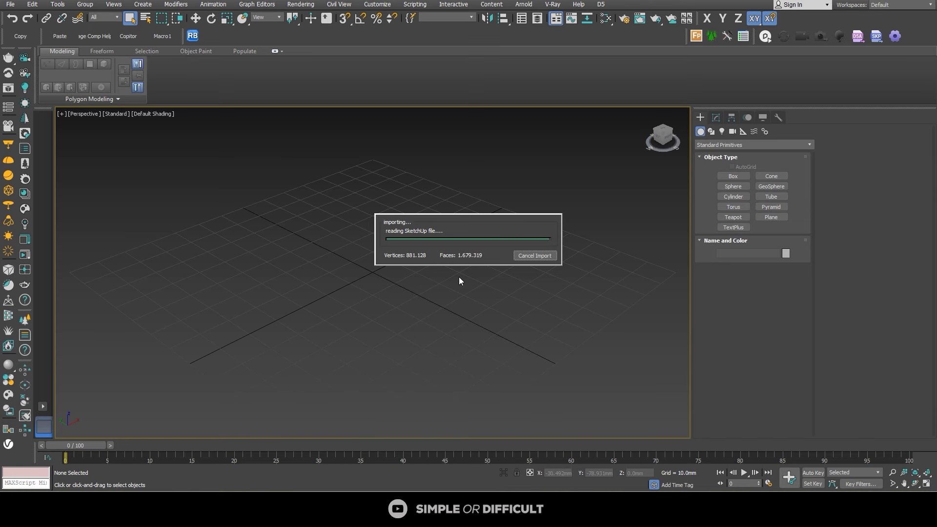
key("w")
key("ctrl+a")
key("z")
scroll(439, 255, "up", 3)
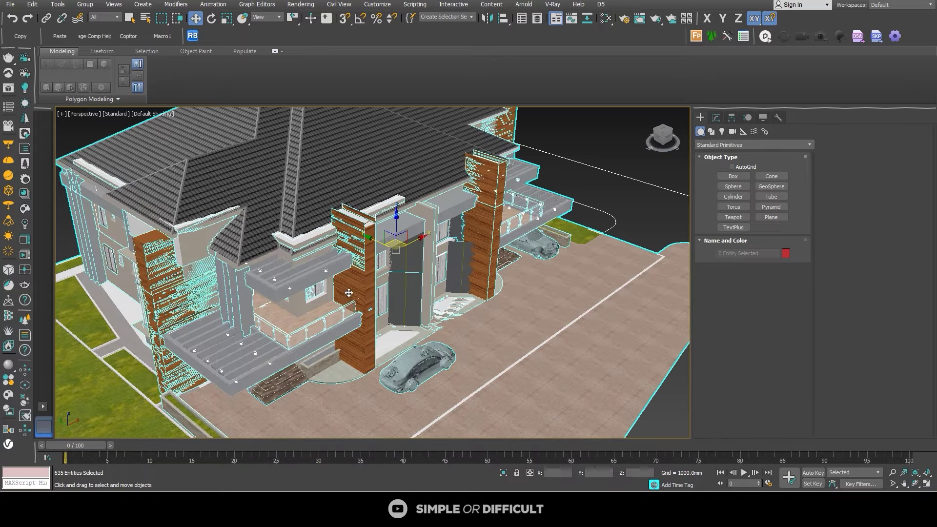
scroll(360, 313, "down", 8)
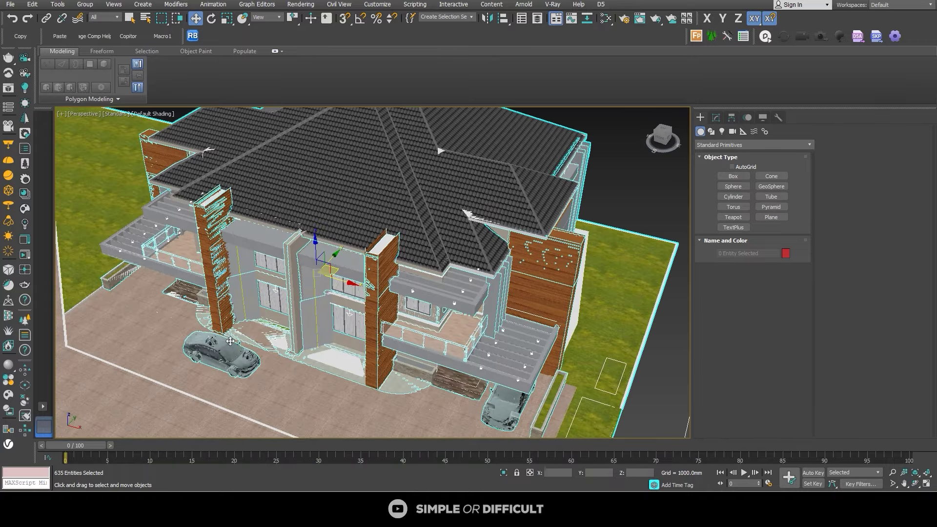
Delete the two imported cars parked in front of the house.
left_click(225, 349)
scroll(317, 366, "down", 6)
scroll(373, 392, "up", 5)
scroll(281, 322, "up", 5)
left_click(282, 322)
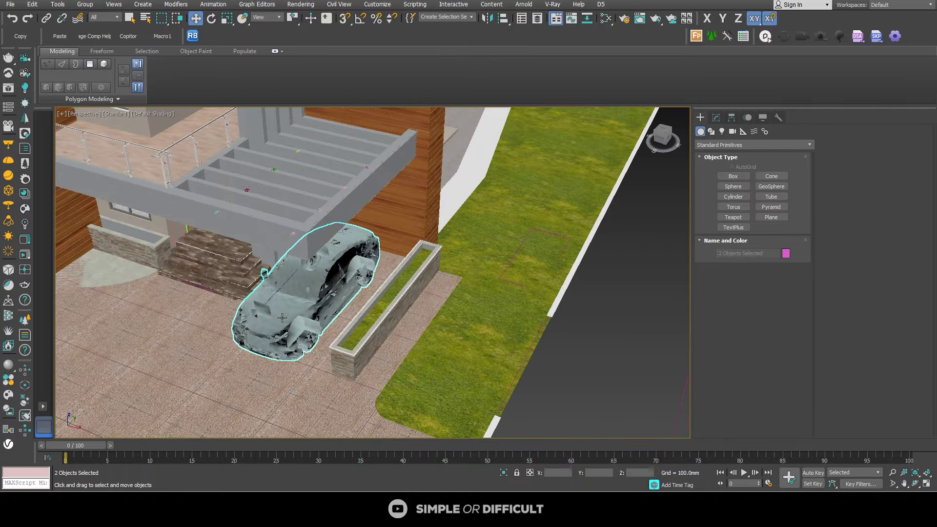
scroll(281, 322, "down", 8)
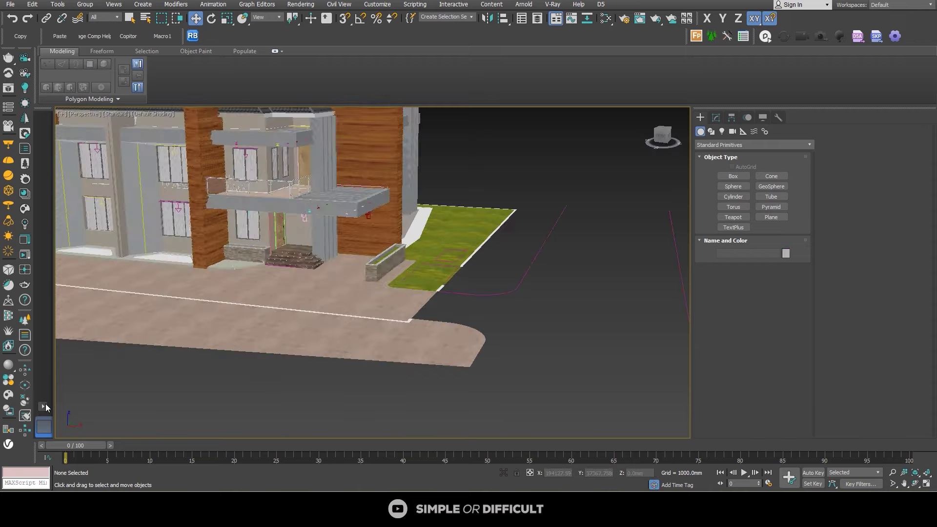
Switch to a two-column viewport layout with Top and Front views, and frame the house in both.
left_click(44, 406)
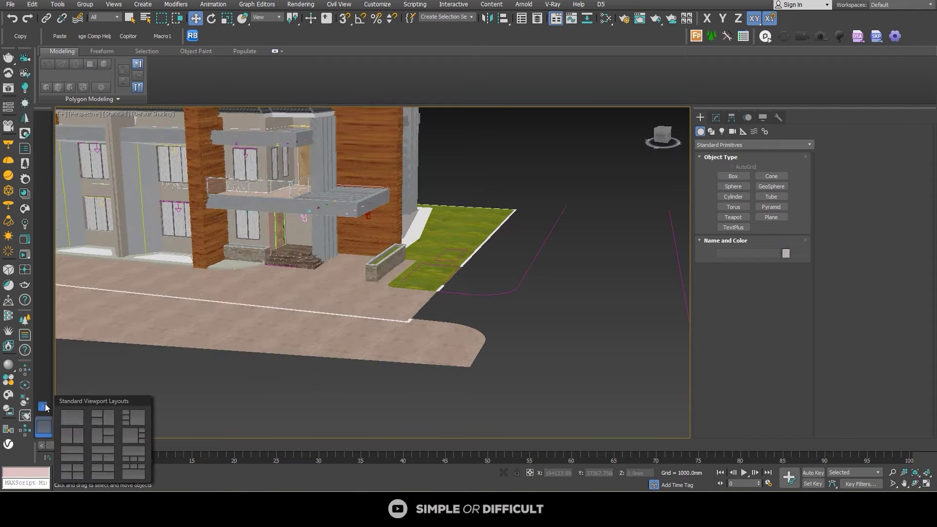
left_click(77, 431)
scroll(437, 317, "down", 10)
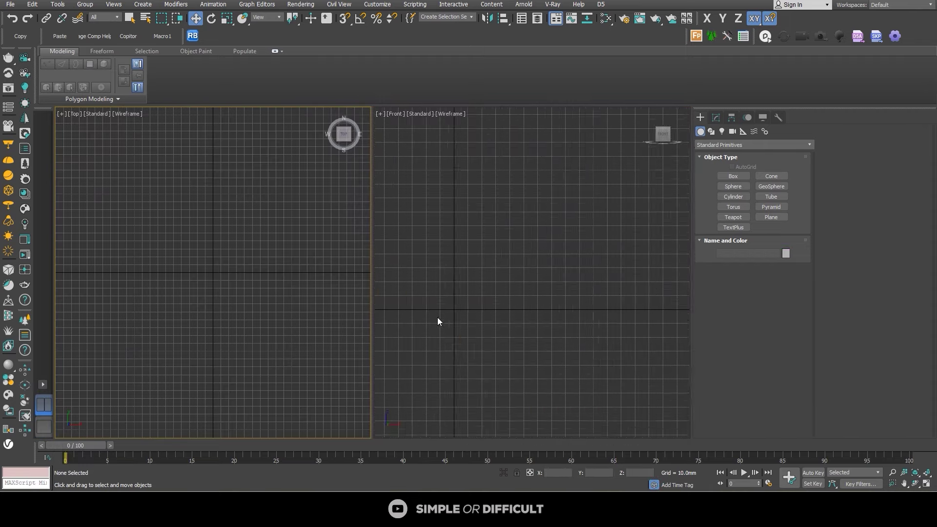
scroll(494, 326, "up", 15)
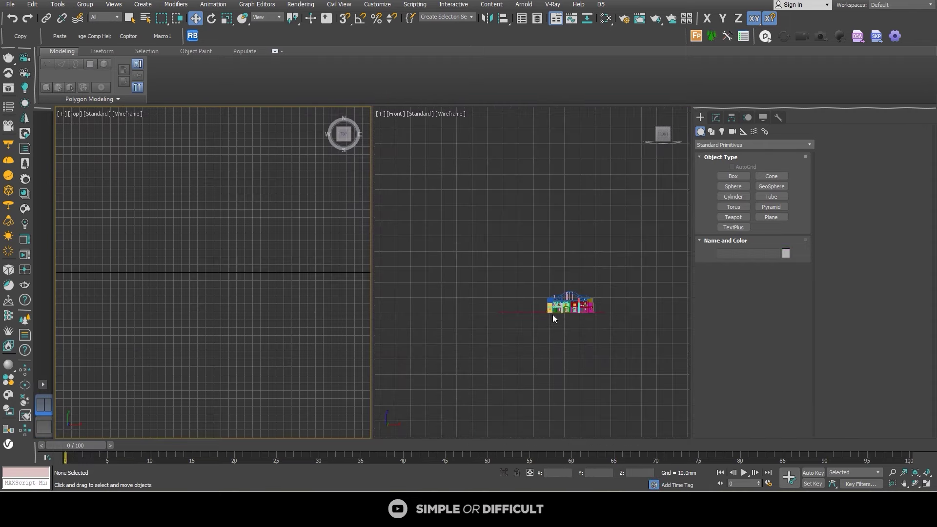
middle_click_drag(595, 298, 567, 315)
scroll(265, 282, "down", 5)
scroll(265, 282, "down", 5)
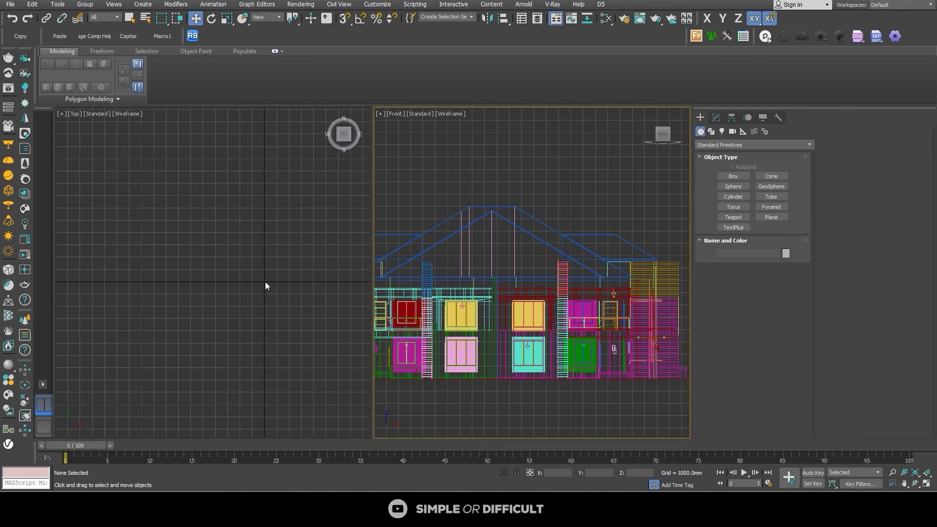
middle_click_drag(276, 281, 192, 320)
scroll(218, 303, "up", 10)
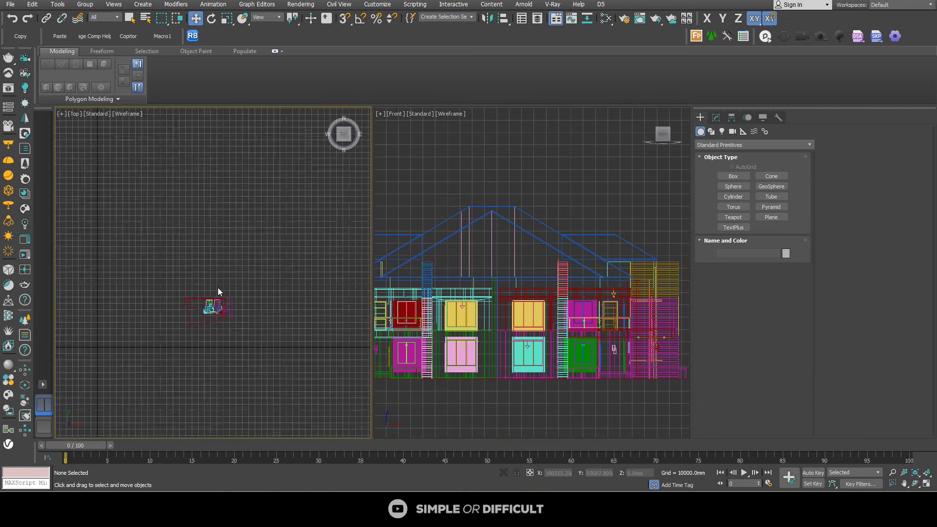
scroll(513, 236, "down", 2)
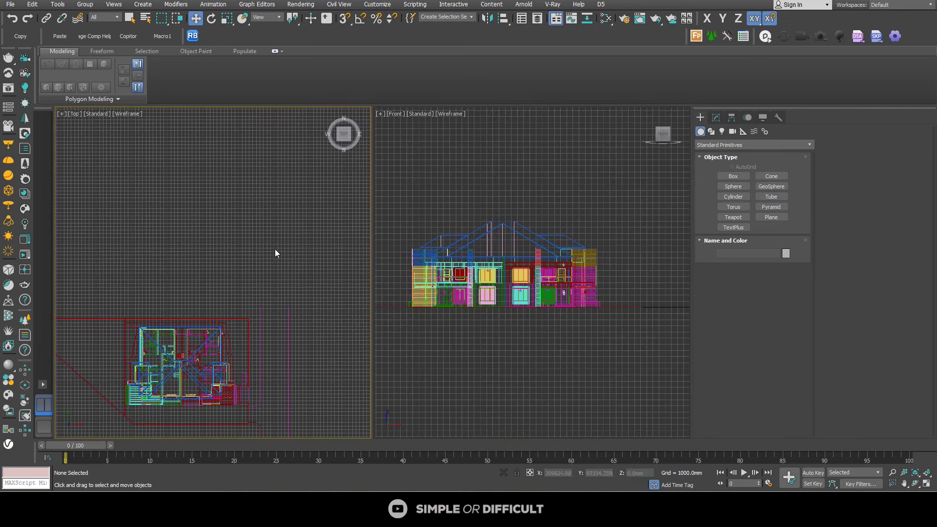
middle_click_drag(260, 295, 262, 238)
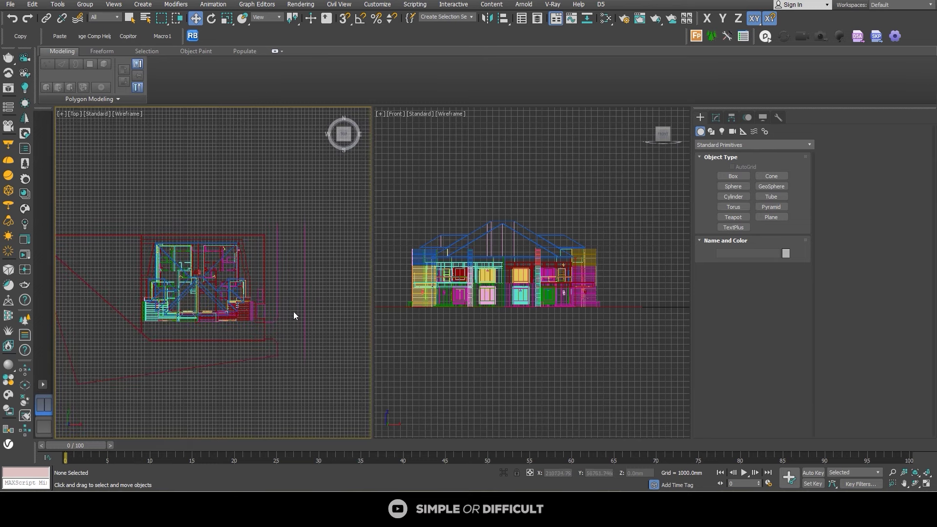
Place a targeted CoronaCam in the Top view, from the house's front-right corner diagonally across it, with a target distance of about 56200 mm.
left_click(732, 131)
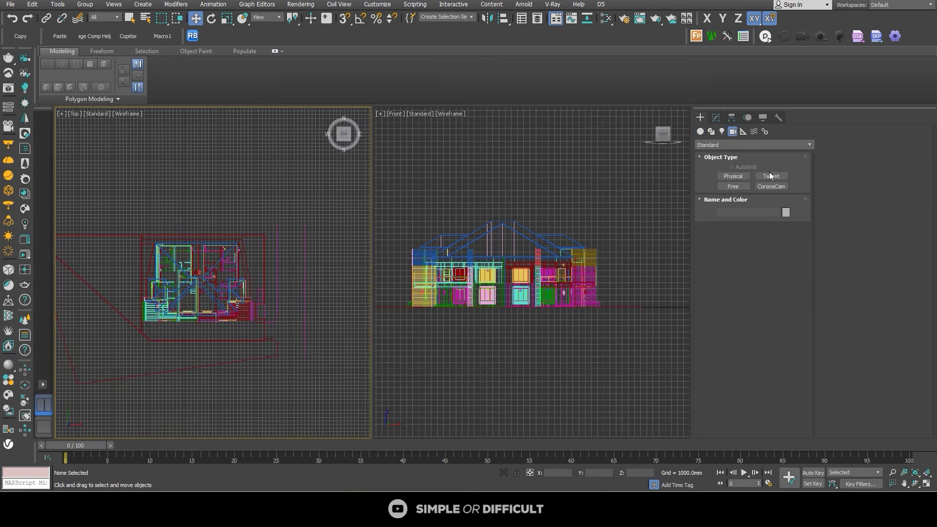
left_click(770, 186)
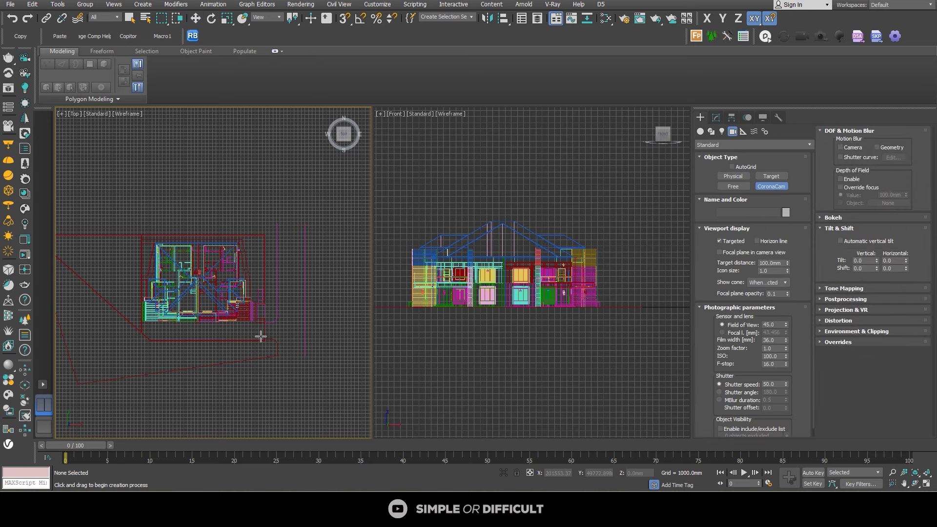
left_click_drag(274, 351, 132, 210)
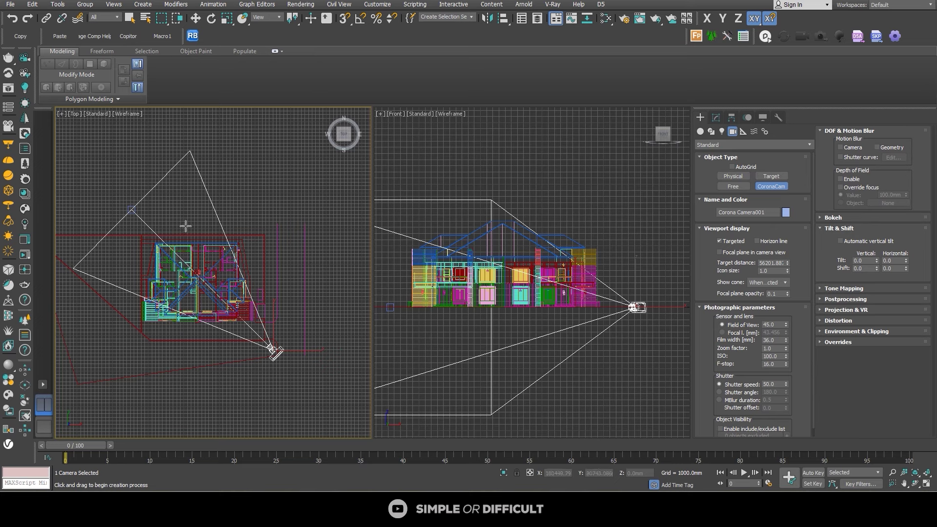
scroll(572, 212, "up", 2)
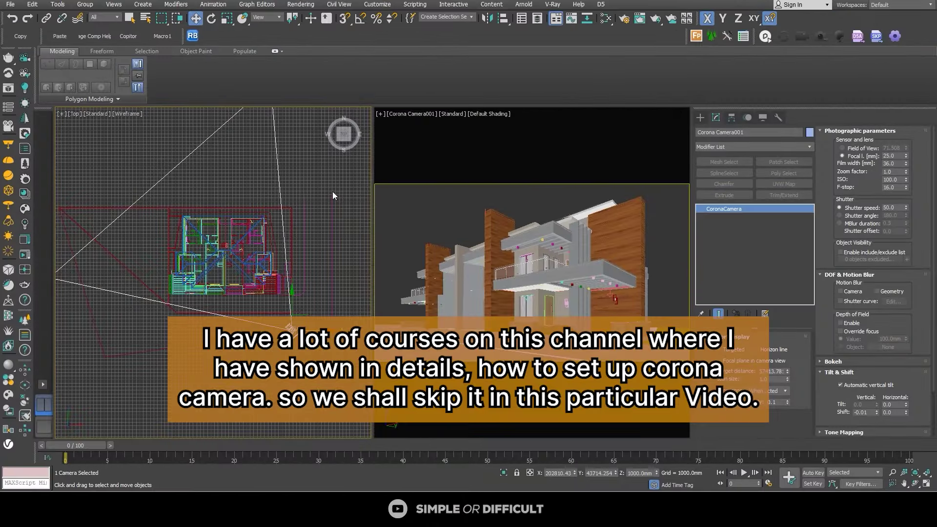
left_click(345, 223)
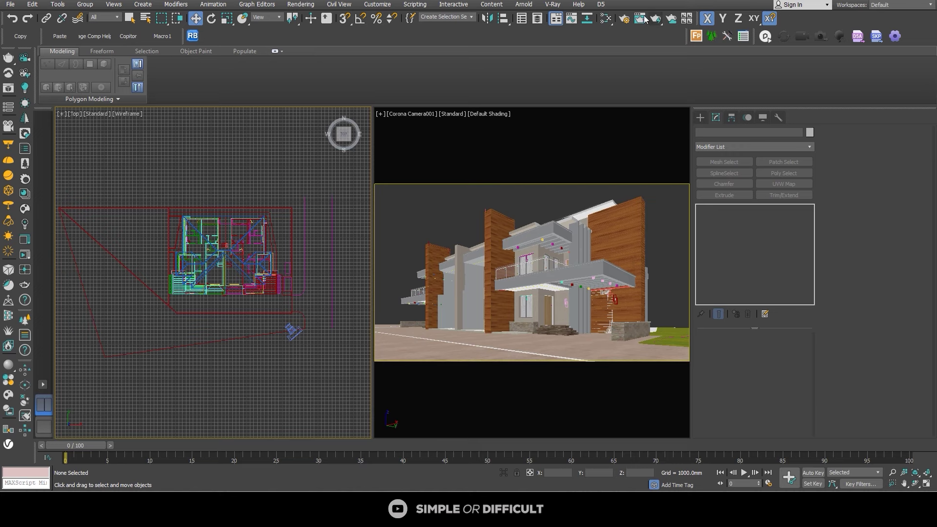
Set the Corona scene environment to multiple LightMix maps with a map count of 2.
left_click(625, 18)
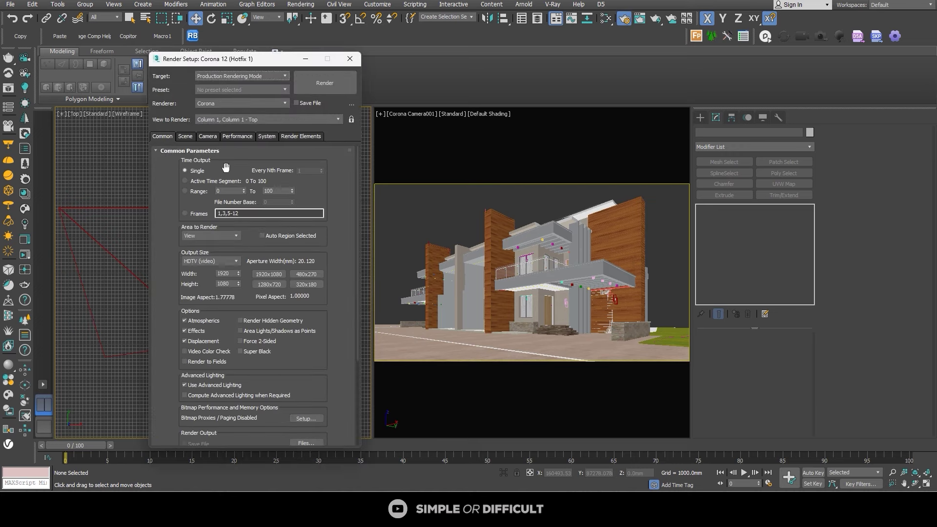
left_click(188, 136)
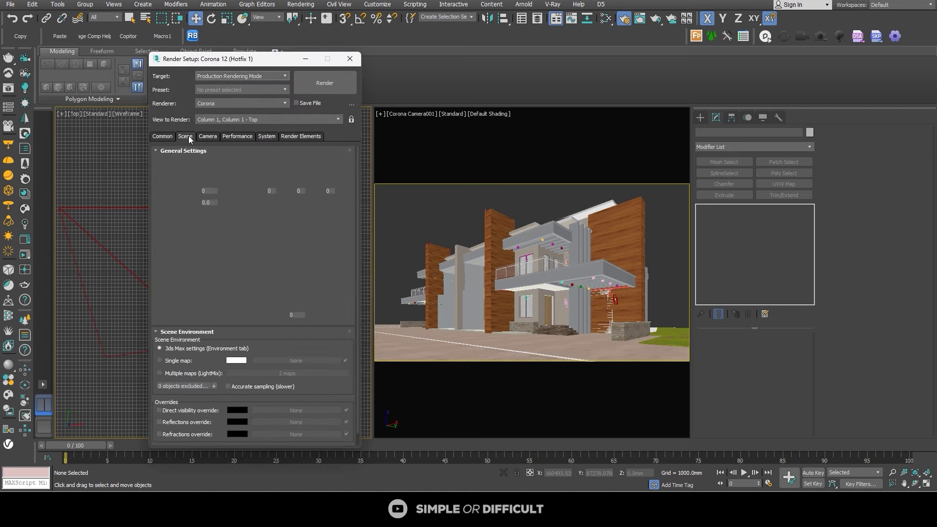
left_click(161, 373)
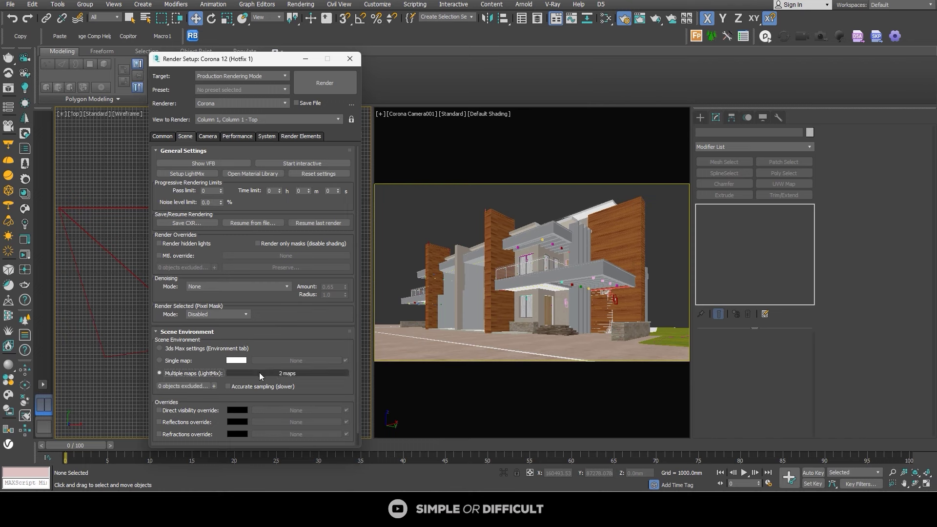
left_click(259, 373)
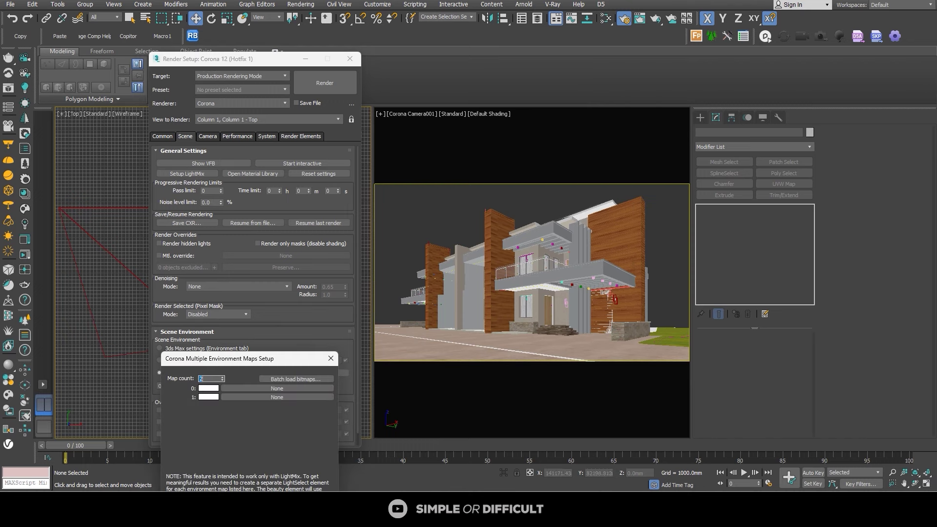
left_click_drag(236, 359, 463, 125)
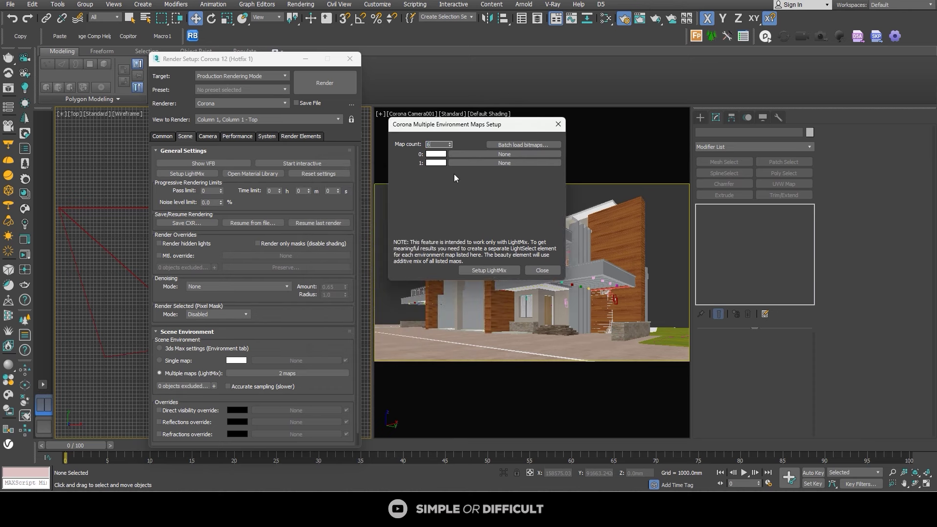
key("Return")
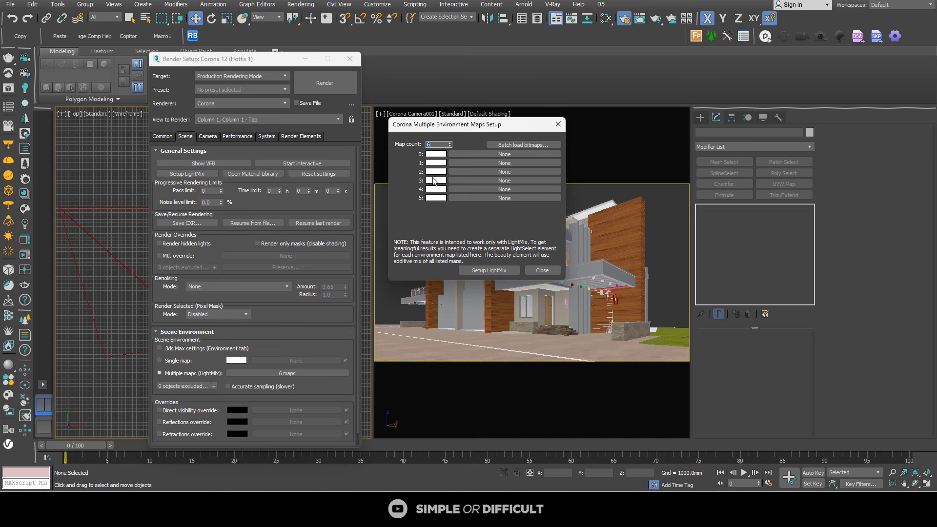
key("Return")
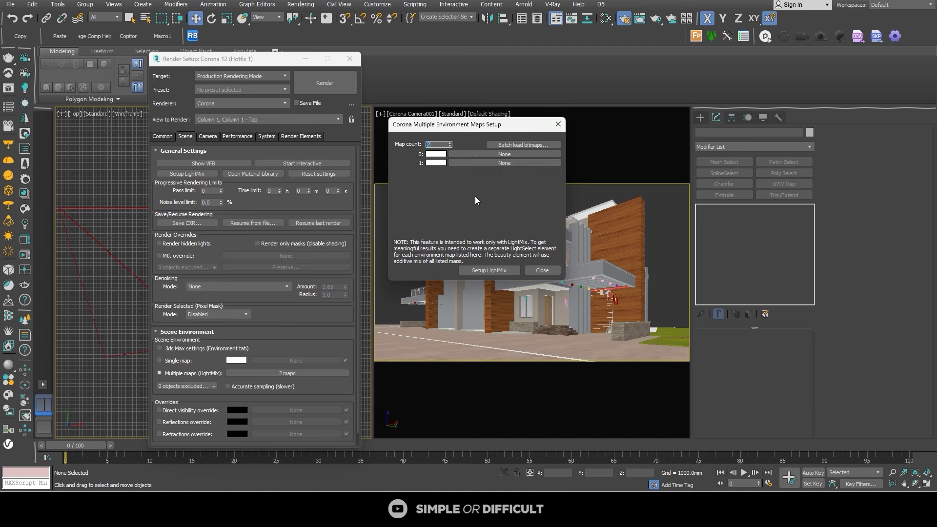
Assign a CoronaSky map to environment map slot 0.
left_click(508, 154)
key("Return")
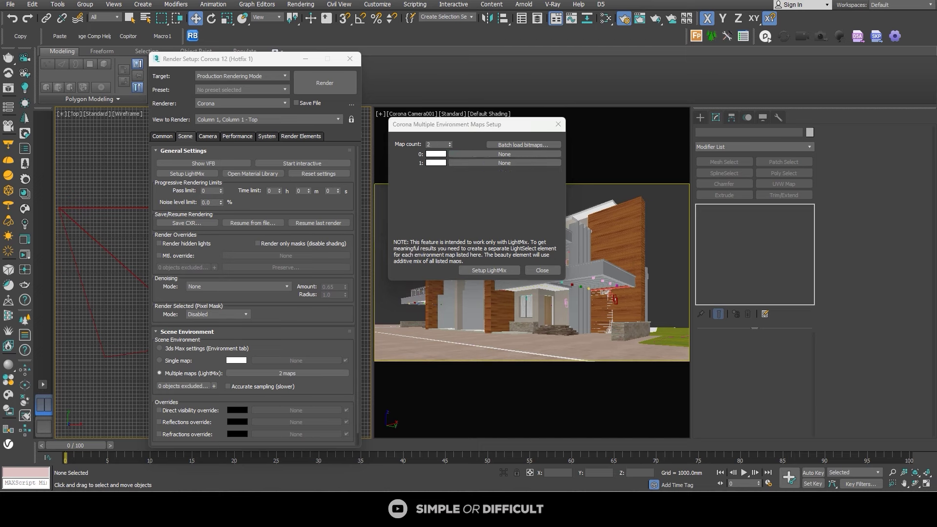
left_click_drag(624, 102, 707, 74)
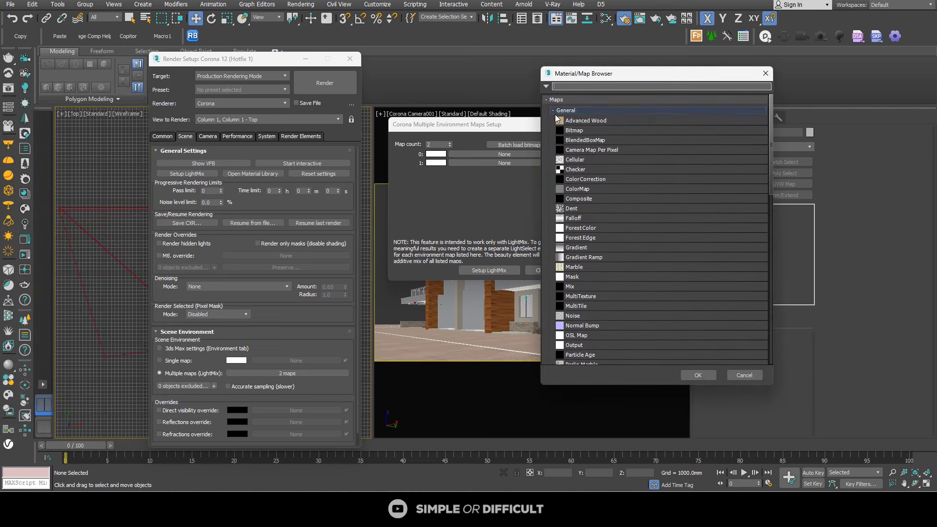
left_click(572, 111)
left_click(581, 299)
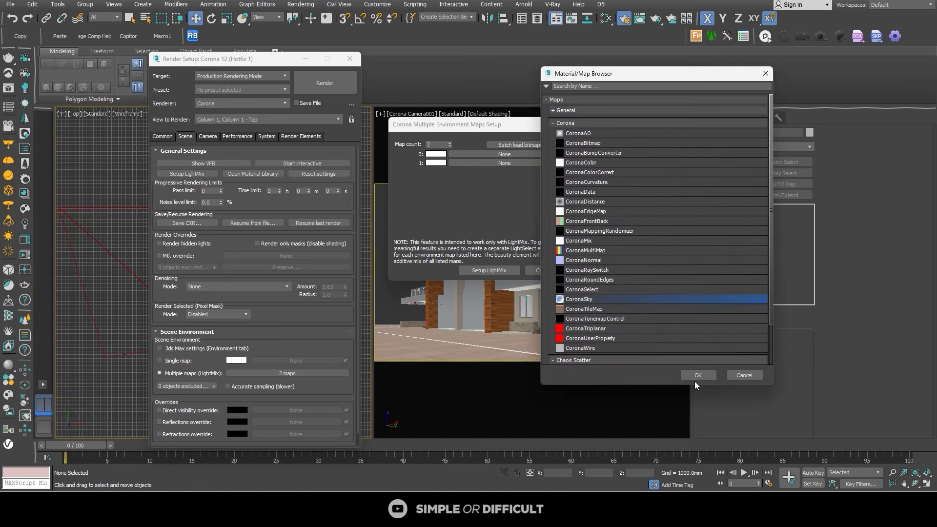
left_click(697, 376)
Assign a CoronaBitmap to environment map slot 1 using 485-hdri-skies-com from the "day and night" folder, and close the maps setup.
left_click(478, 163)
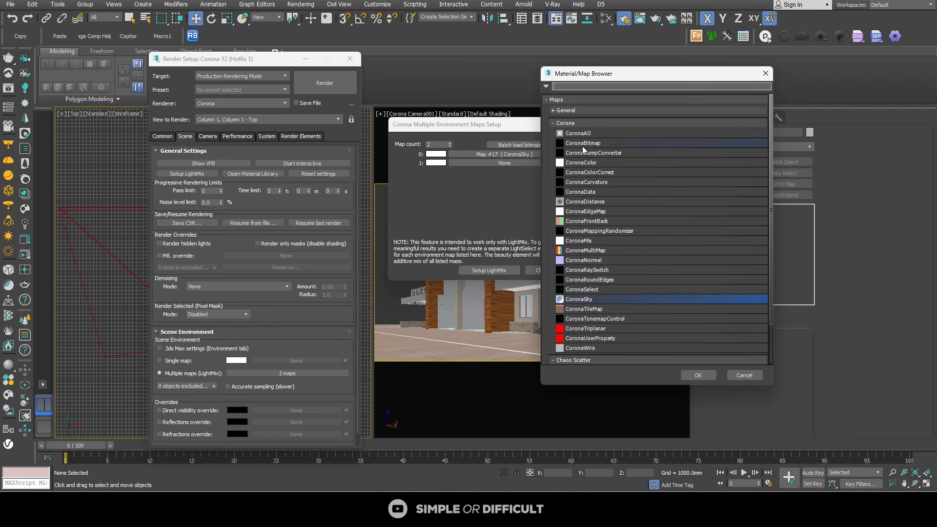
left_click(586, 143)
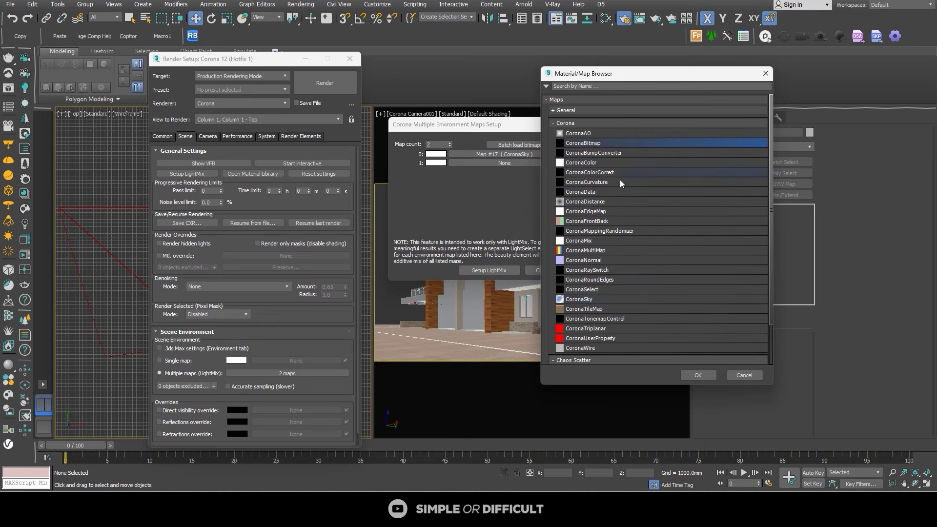
left_click(698, 375)
scroll(105, 176, "down", 1)
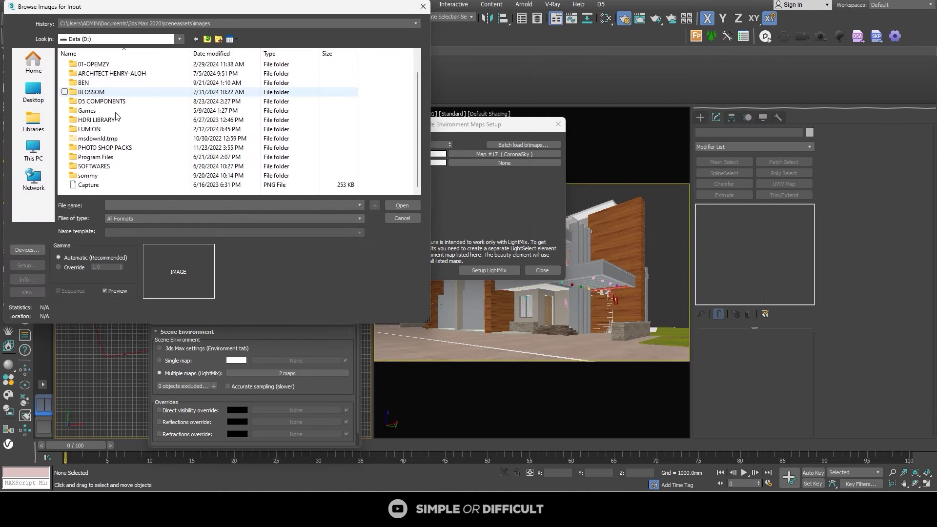
double_click(105, 177)
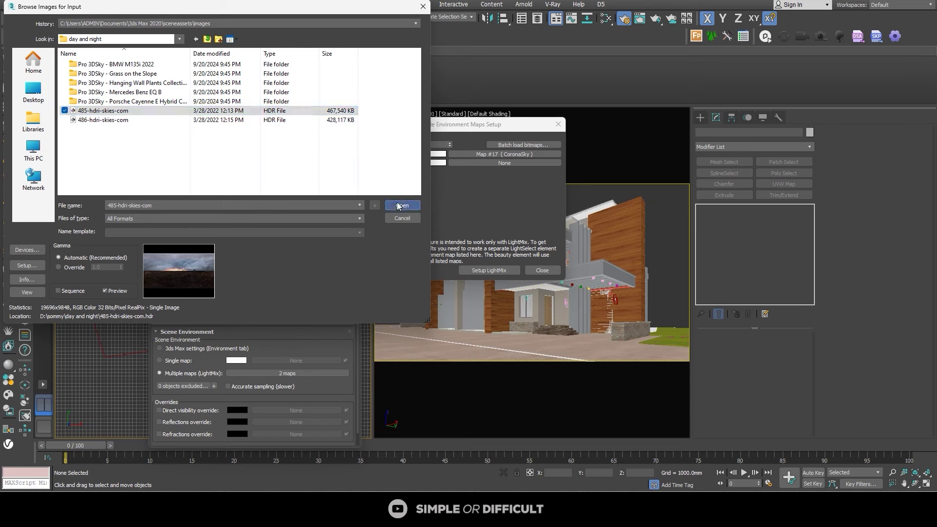
left_click(398, 205)
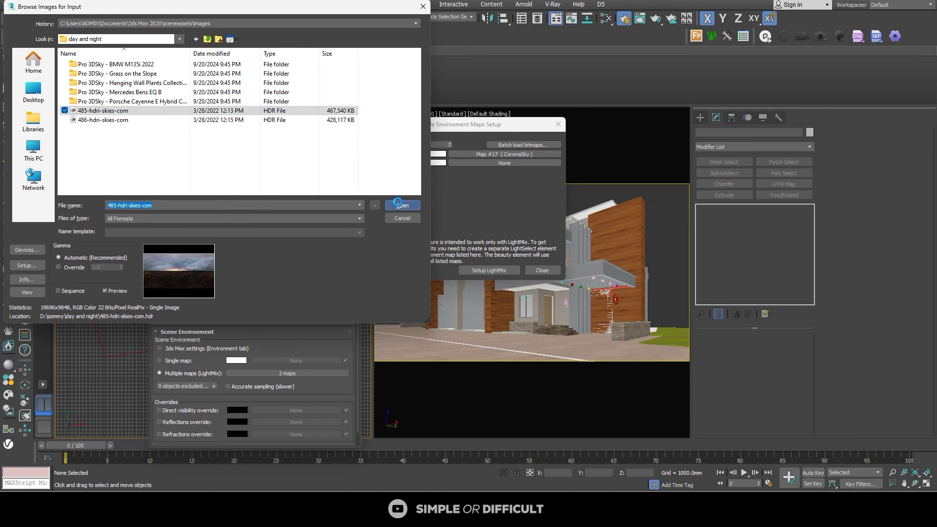
left_click(151, 218)
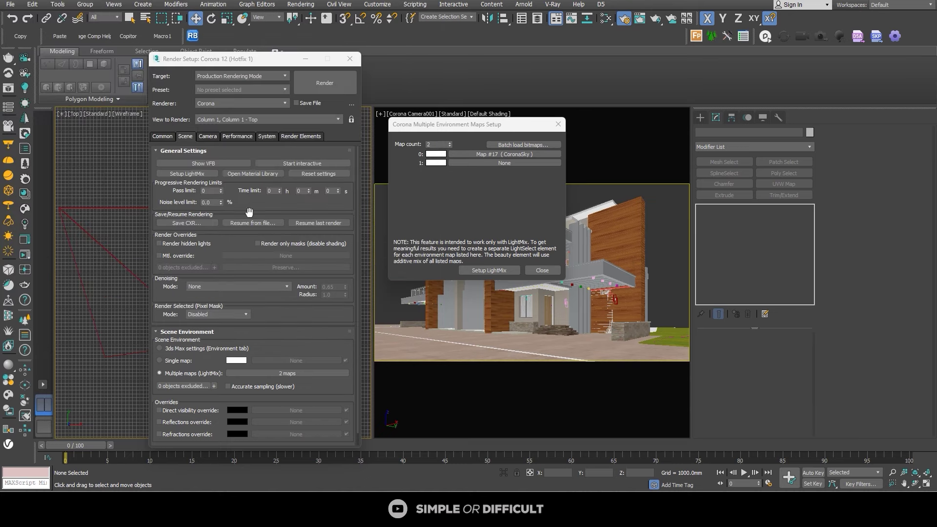
left_click(462, 268)
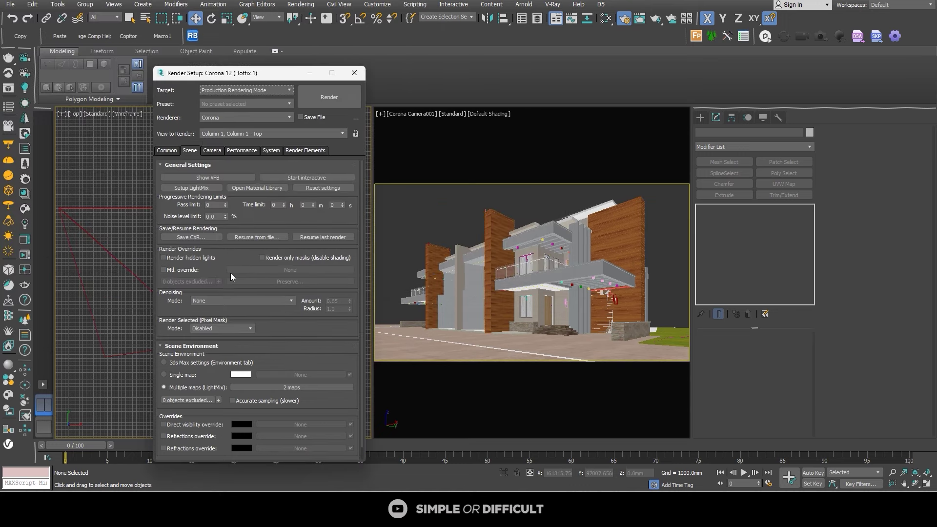
Enable the render material override and assign a CoronaLegacyMtl to it.
left_click(163, 270)
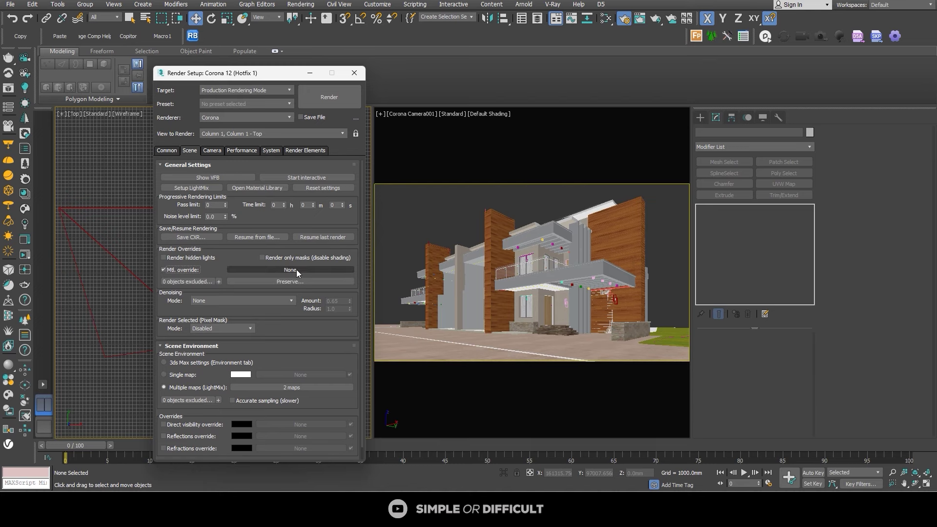
left_click(312, 270)
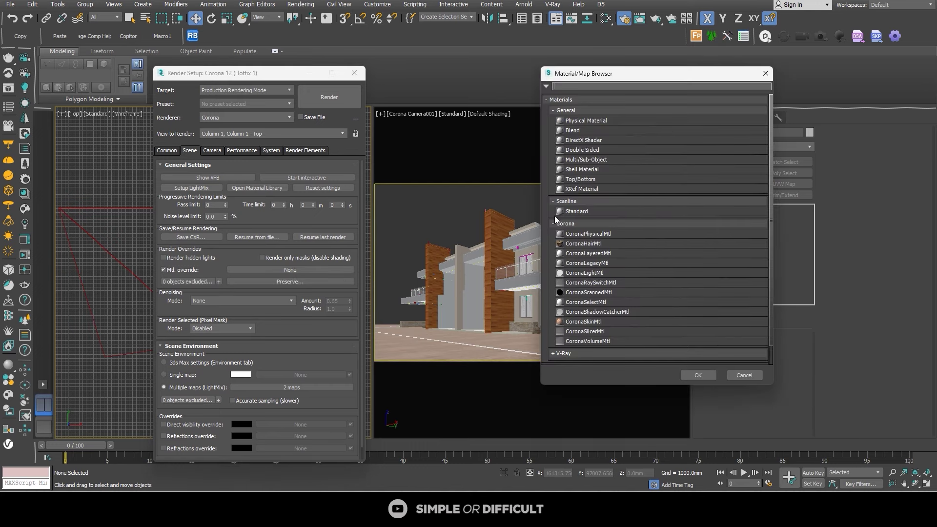
left_click(599, 263)
left_click(698, 375)
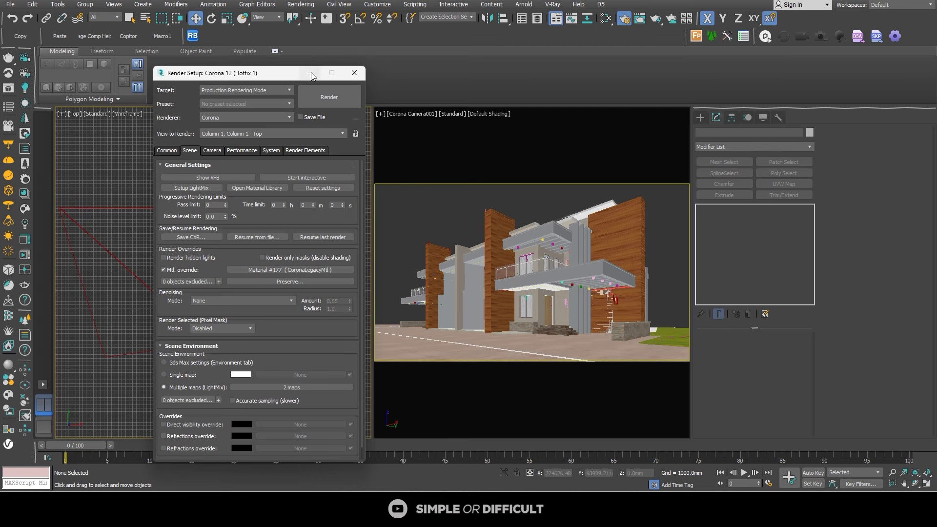
Generate the interactive LightMix elements separated by instanced lights and bring up the list of render elements.
left_click(195, 189)
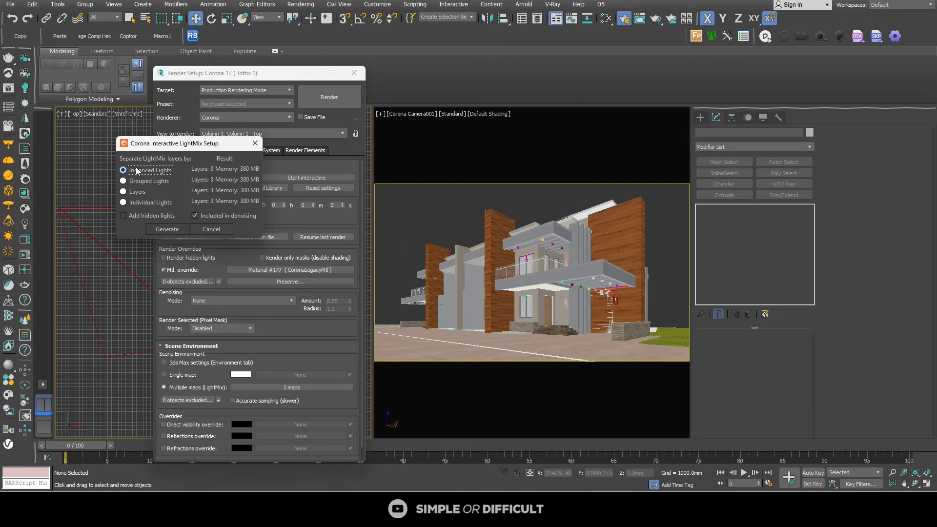
left_click(166, 229)
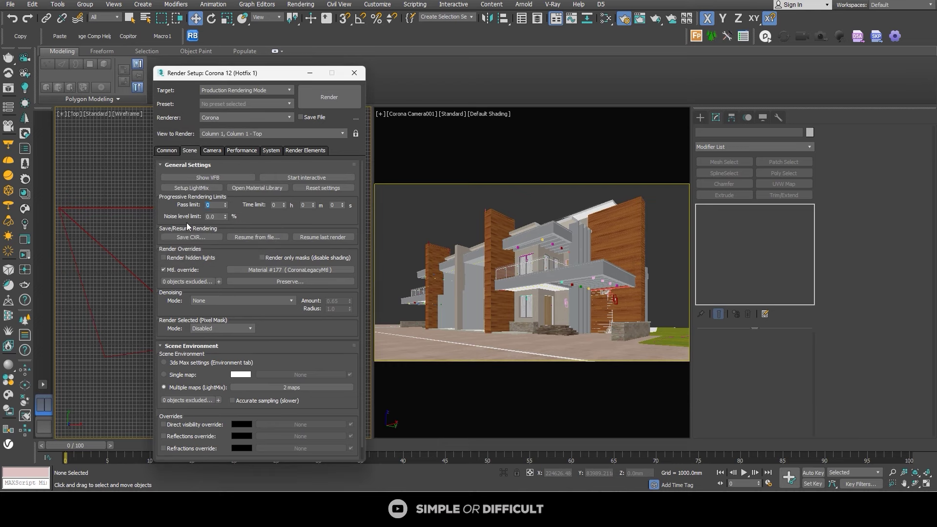
left_click(318, 151)
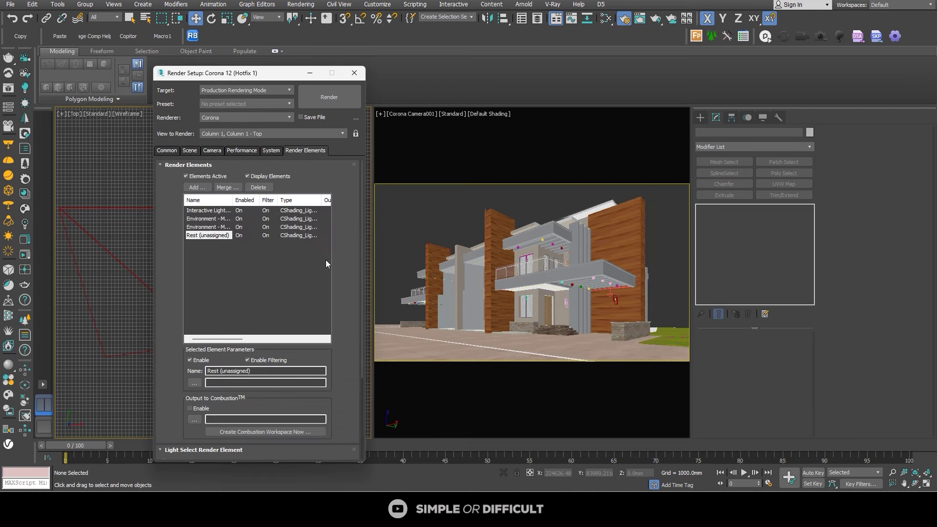
Check which environment map each LightMix render element refers to by comparing the element names with the multiple environment maps setup.
left_click(209, 219)
left_click(207, 220)
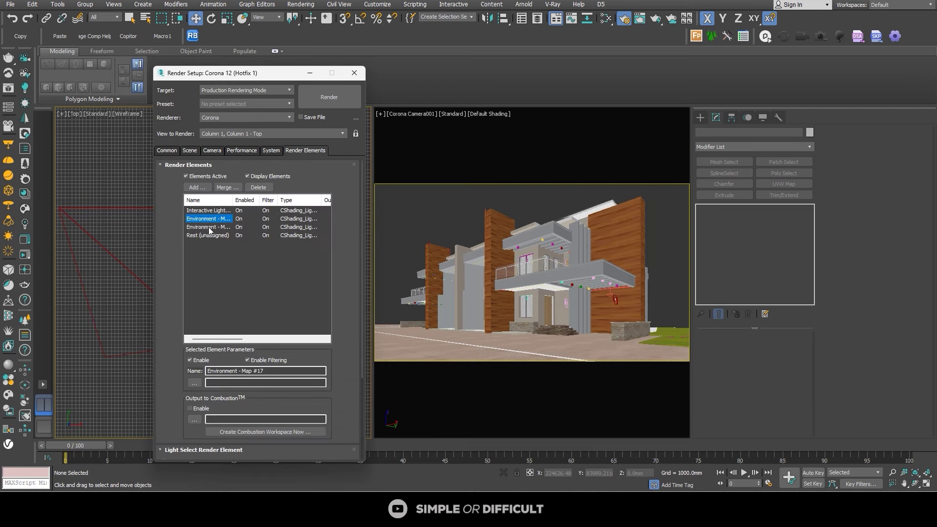
left_click(207, 235)
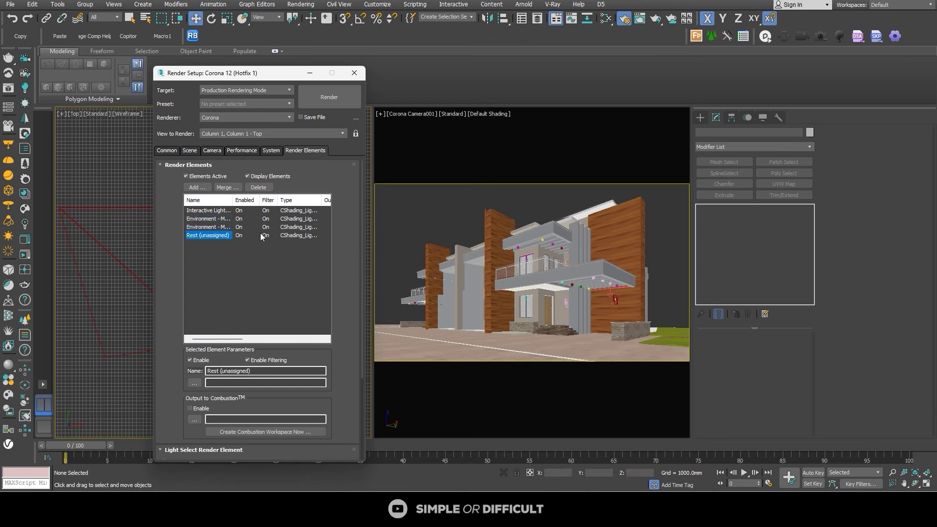
left_click(216, 220)
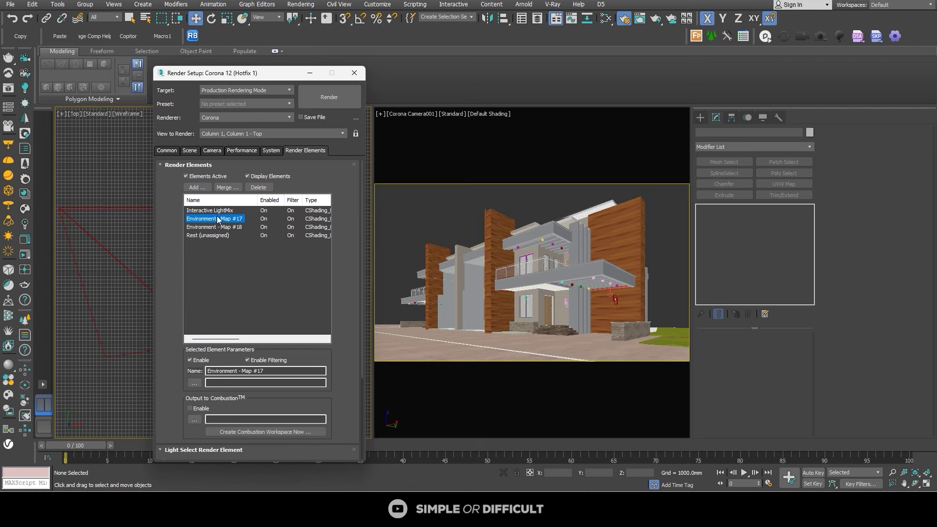
left_click(219, 229)
left_click(189, 151)
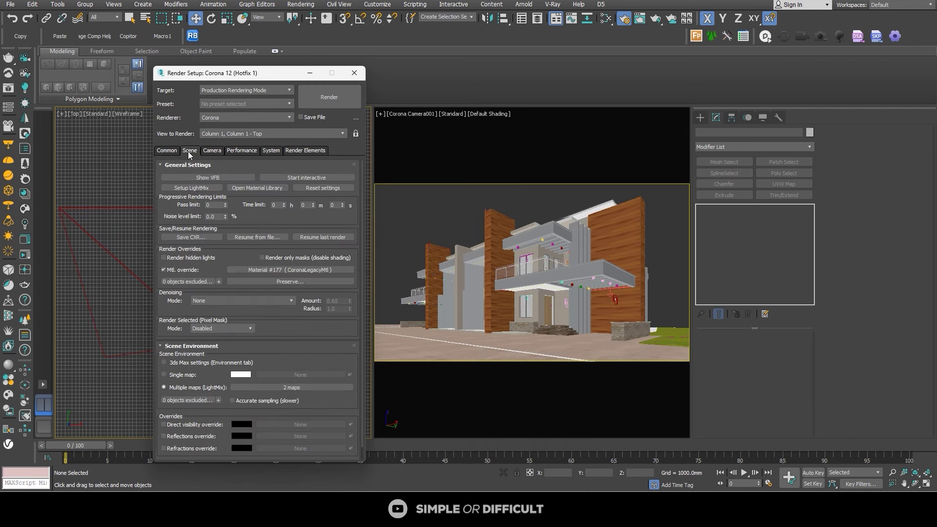
left_click(286, 388)
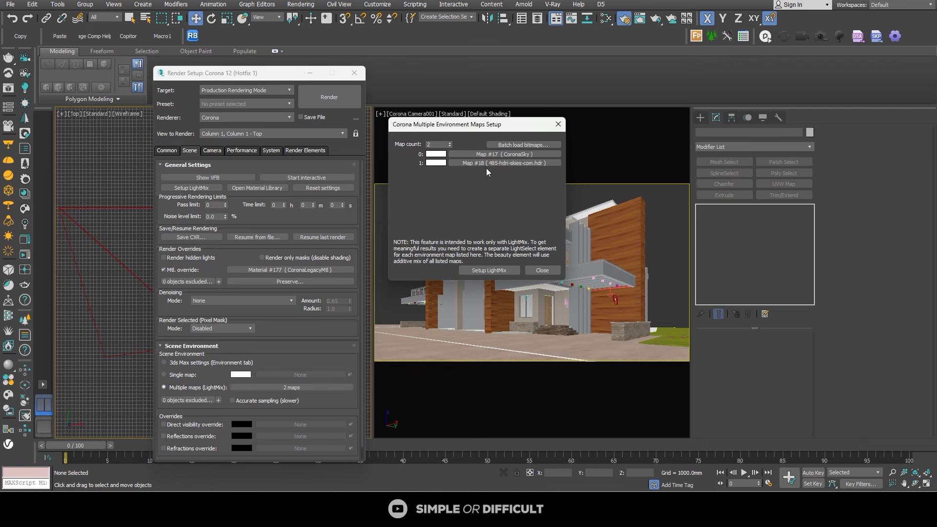
left_click(558, 124)
Rename the Environment - Map #17 render element as "day light".
left_click(301, 151)
left_click(235, 218)
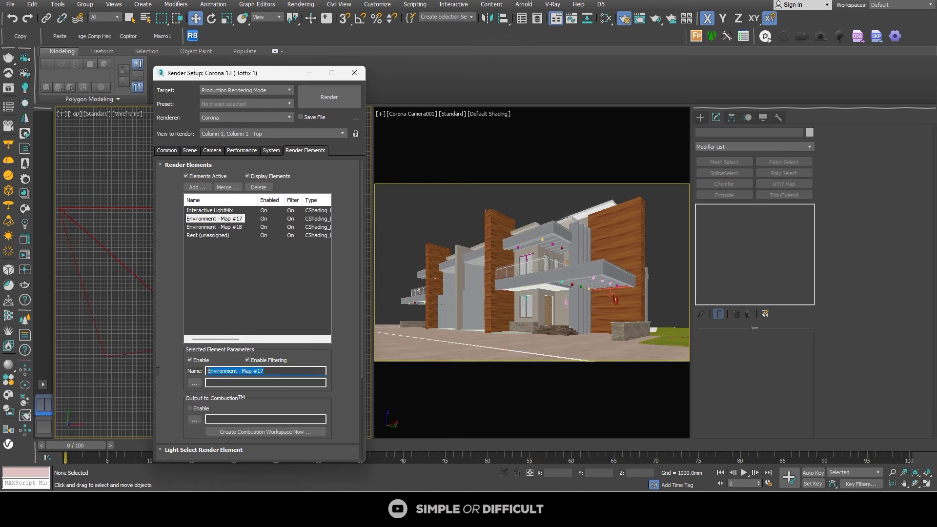
type("day light")
key("Return")
Rename the Environment - Map #18 render element as "night light" and close the render setup.
left_click(215, 227)
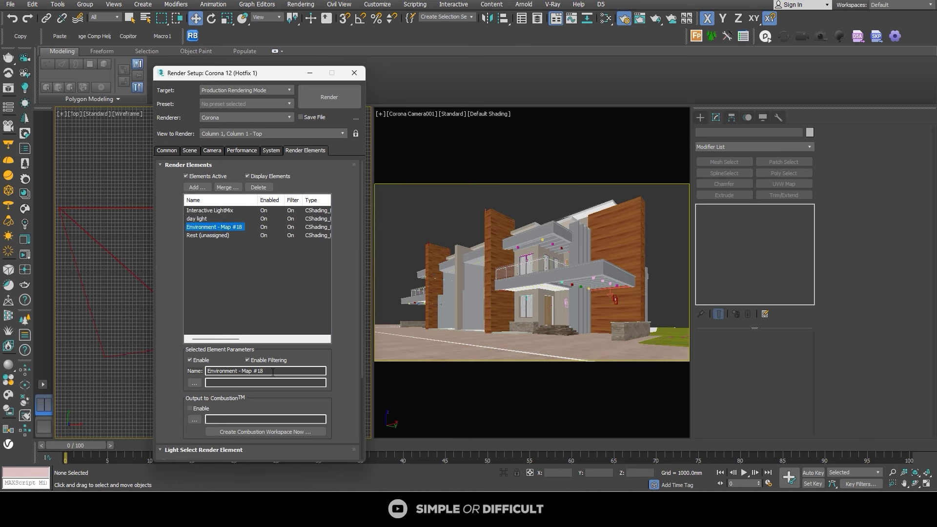
left_click_drag(272, 372, 145, 365)
type("night ligbh")
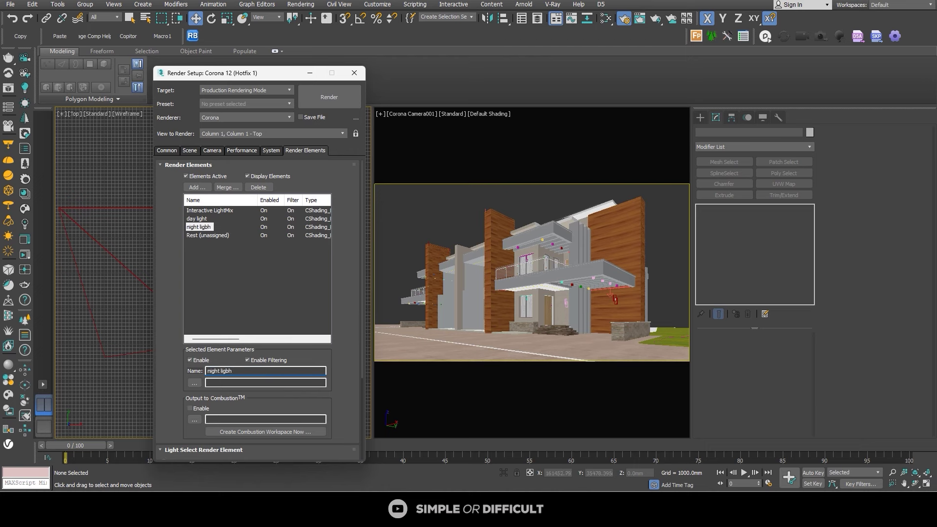
key("BackSpace")
left_click(299, 286)
left_click(355, 73)
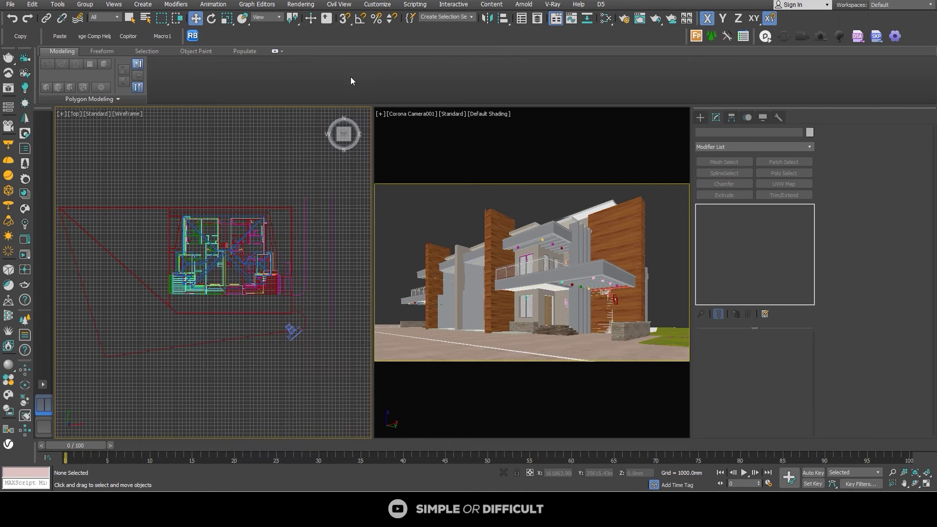
Start an interactive Corona render in the frame buffer and reposition its window to expose the main toolbar.
left_click(27, 239)
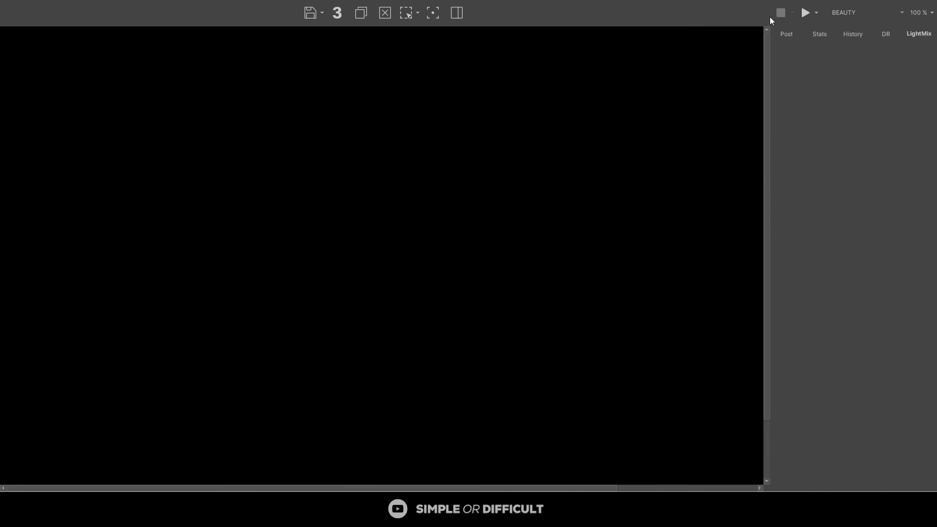
left_click(818, 13)
left_click(824, 40)
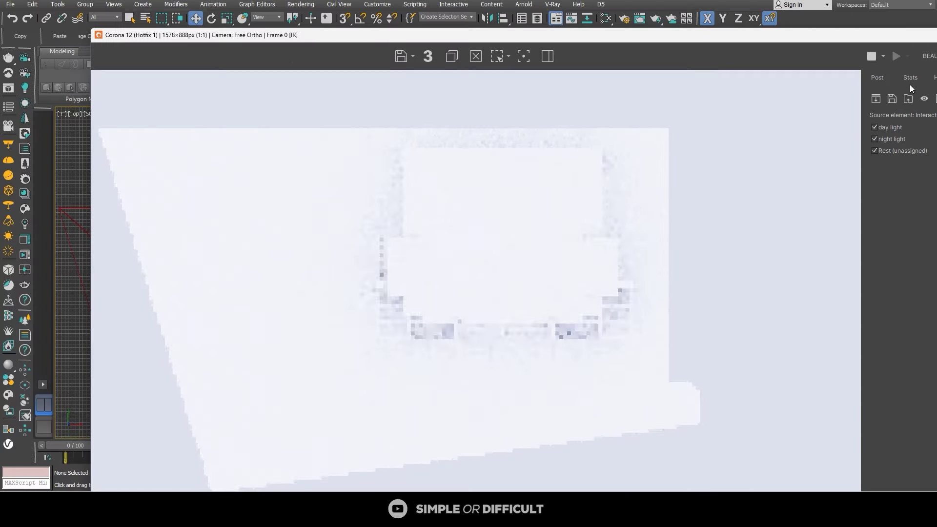
left_click_drag(864, 39, 727, 18)
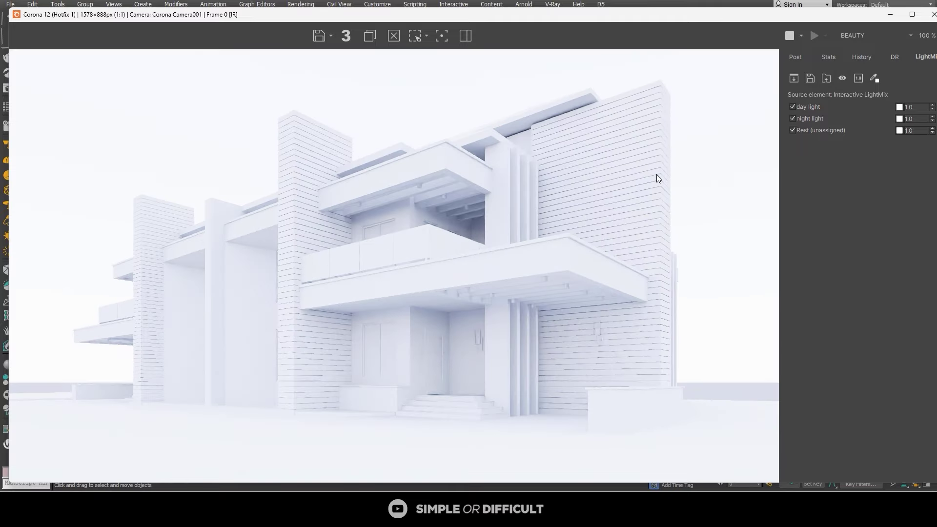
left_click_drag(666, 23, 659, 99)
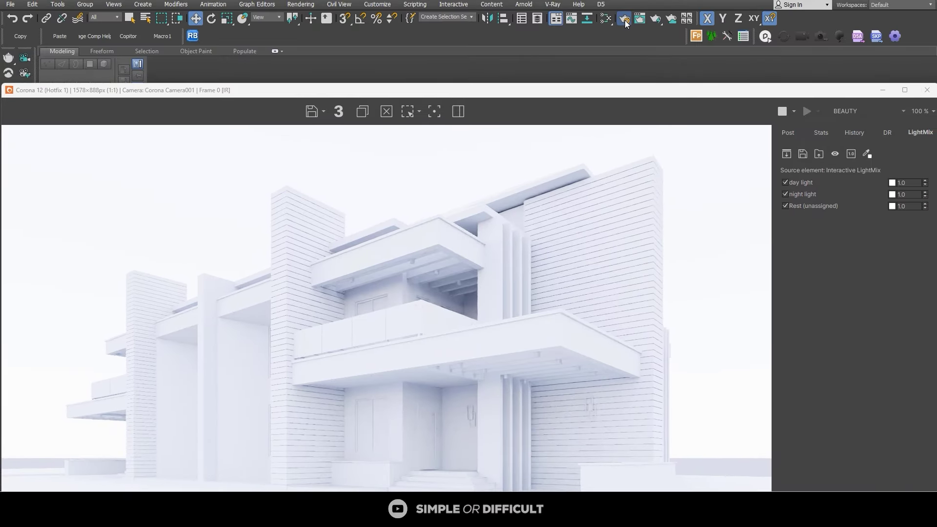
Set the denoising during interactive rendering to None and close the render setup.
left_click(625, 20)
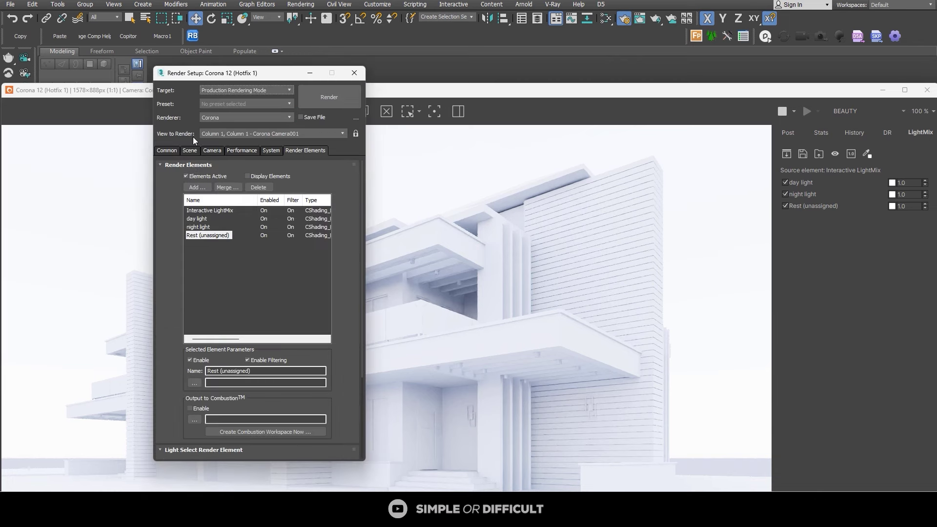
left_click(190, 150)
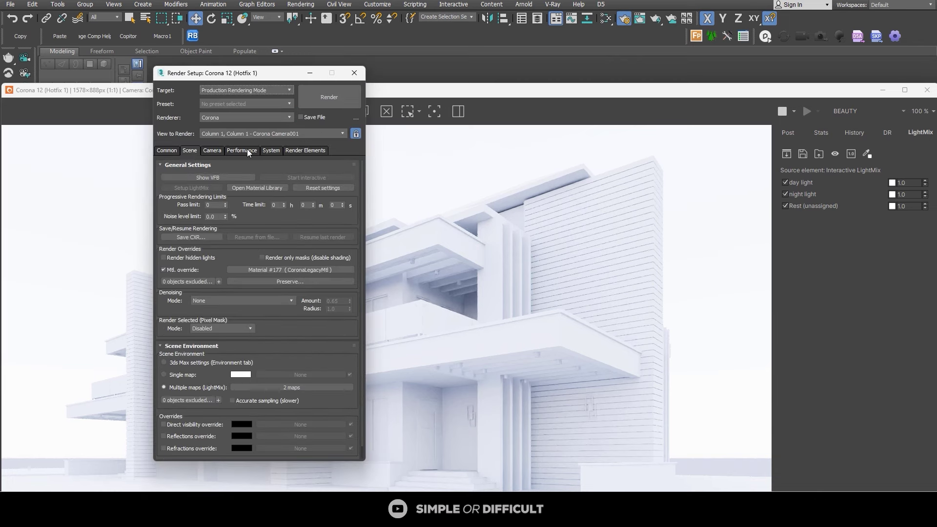
left_click(241, 150)
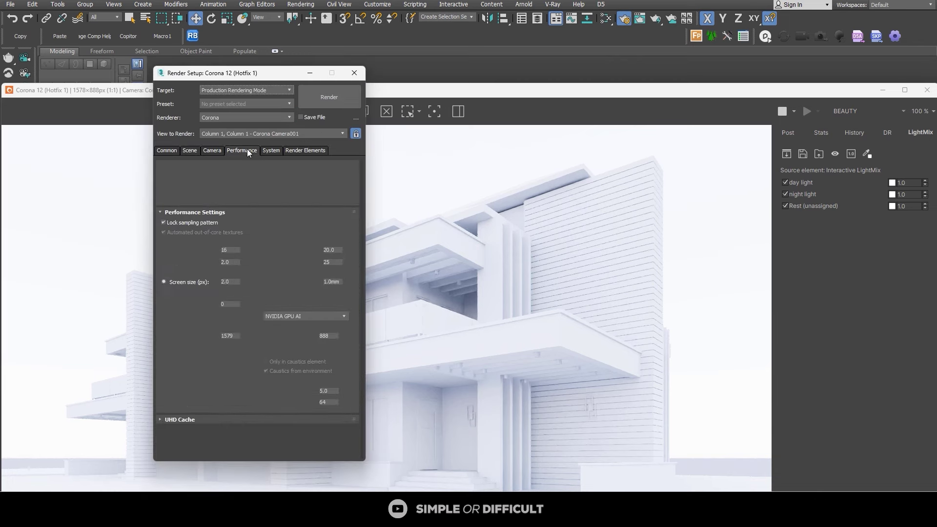
left_click(303, 316)
left_click(299, 323)
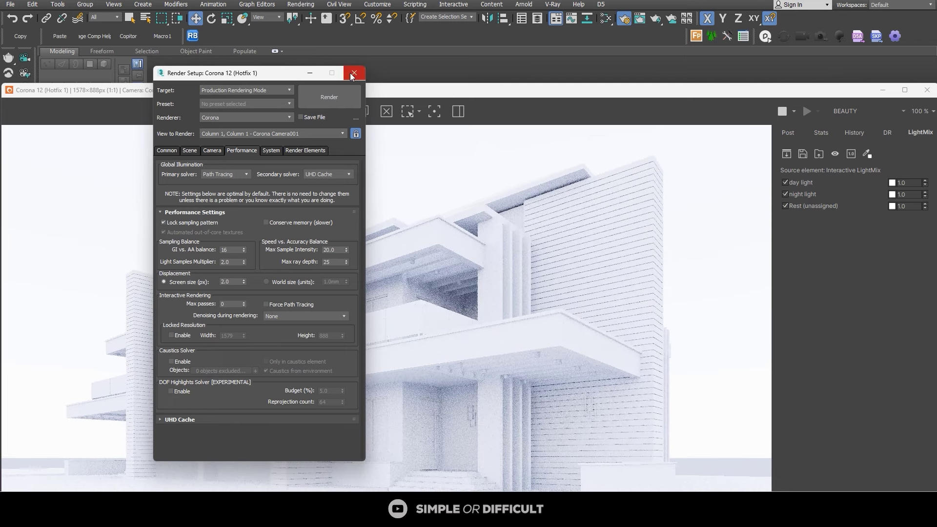
left_click(354, 72)
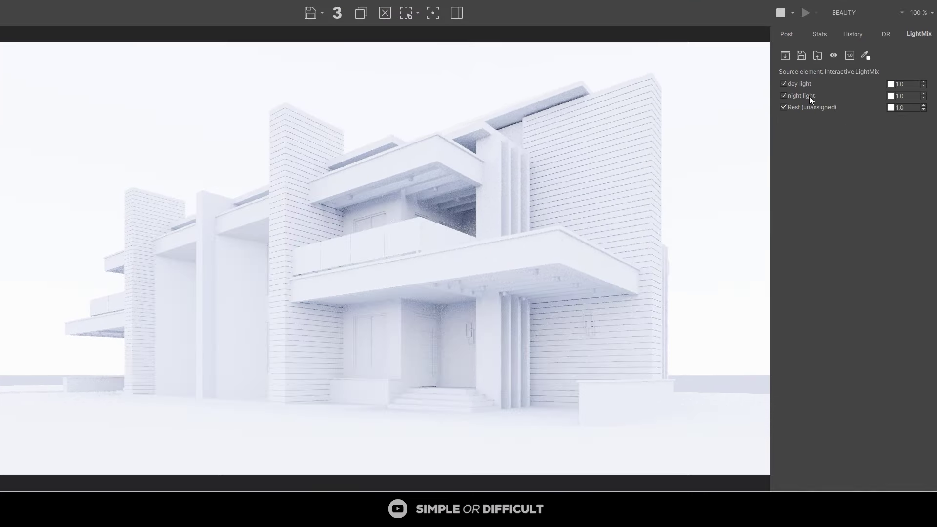
Turn off the night light layer in the LightMix and lower the Simple Exposure to -2.035.
left_click(784, 96)
left_click(786, 34)
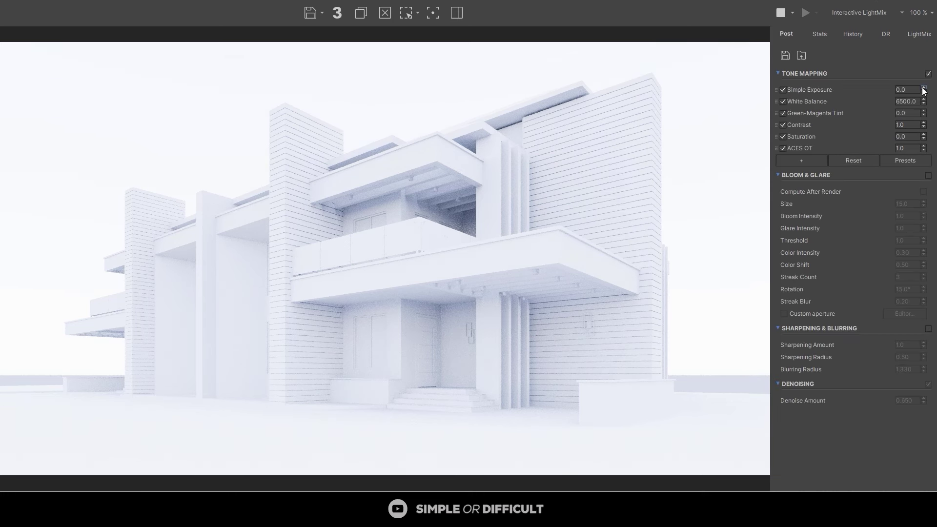
left_click_drag(924, 89, 901, 280)
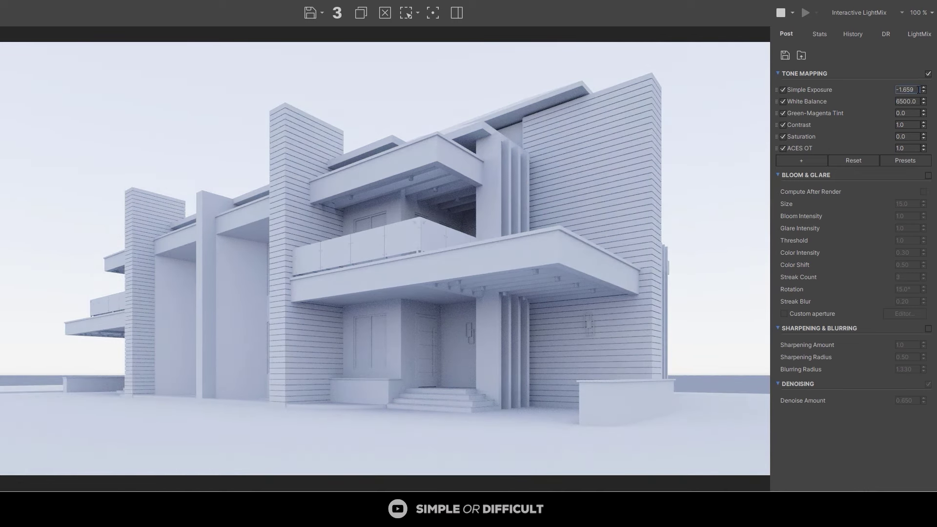
left_click_drag(923, 89, 927, 98)
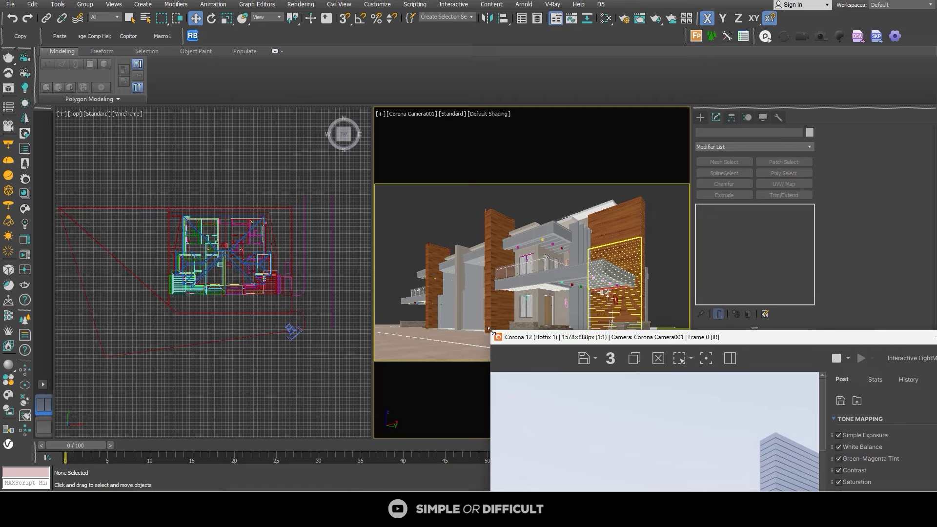
Shrink the frame buffer window, move it clear of the house in both viewports, and bring up the object creation options.
left_click_drag(491, 348, 459, 372)
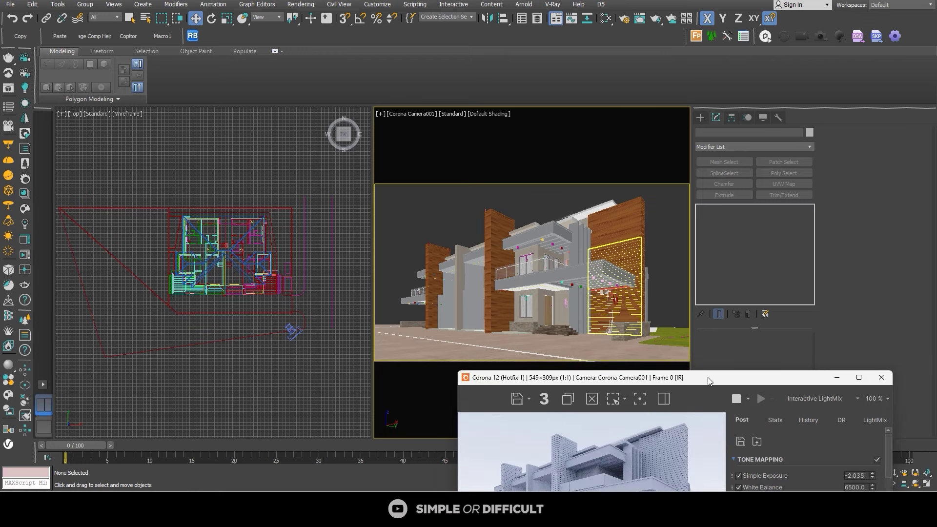
left_click_drag(707, 378, 296, 21)
scroll(297, 356, "down", 2)
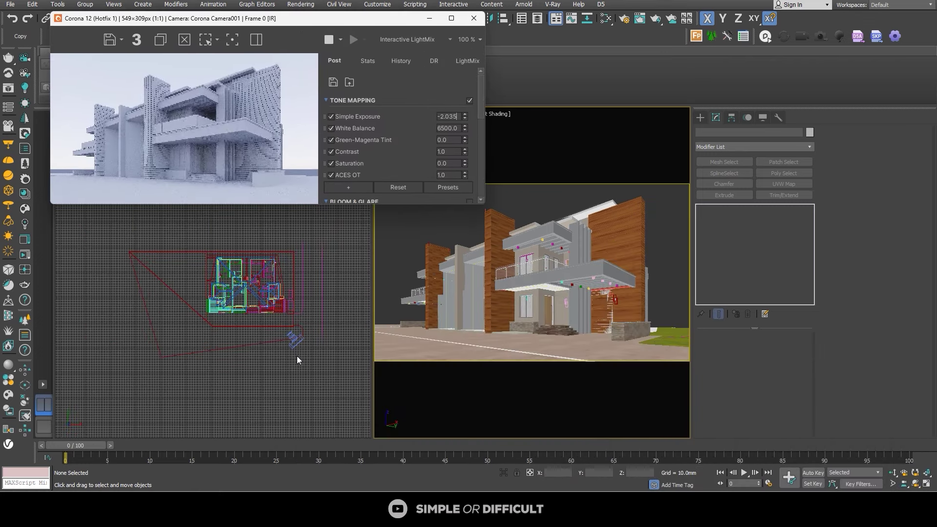
middle_click_drag(297, 356, 296, 362)
scroll(286, 342, "up", 2)
scroll(292, 352, "up", 2)
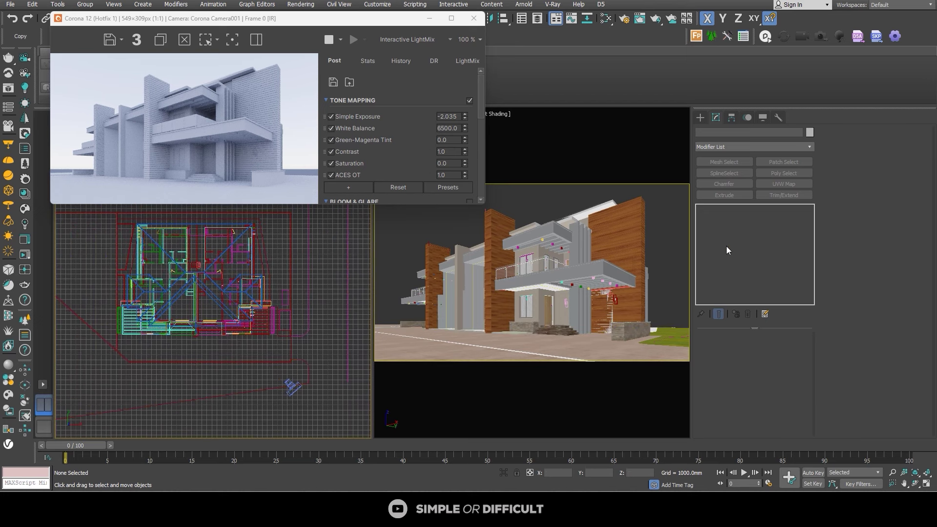
left_click(700, 117)
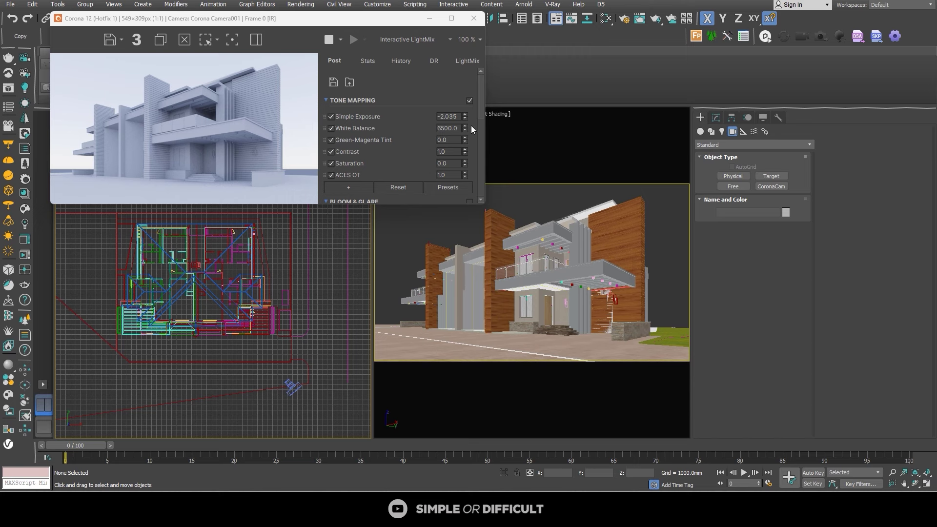
Try a different white balance in the tone mapping and set it back to 6500.
mouse_move(465, 130)
left_mouse_down()
mouse_move(464, 86)
mouse_move(465, 111)
left_mouse_up()
double_click(446, 129)
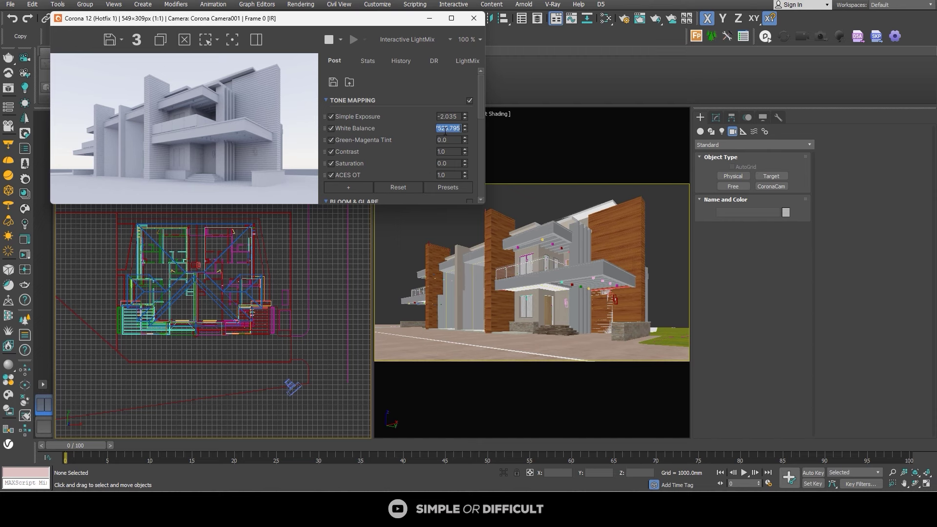
type("6500")
key("Return")
Create a targeted CoronaSun near the front of the house and raise it above the ground.
left_click(722, 132)
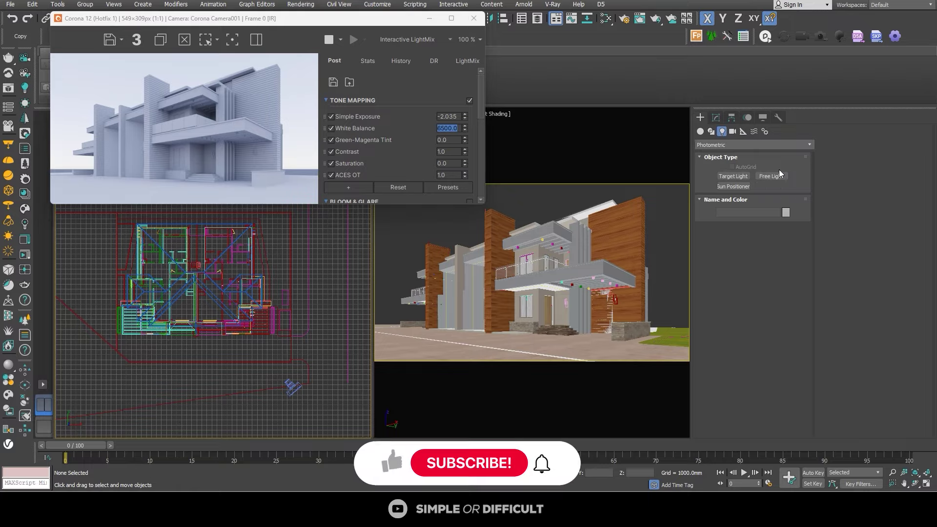
left_click(721, 146)
left_click(723, 173)
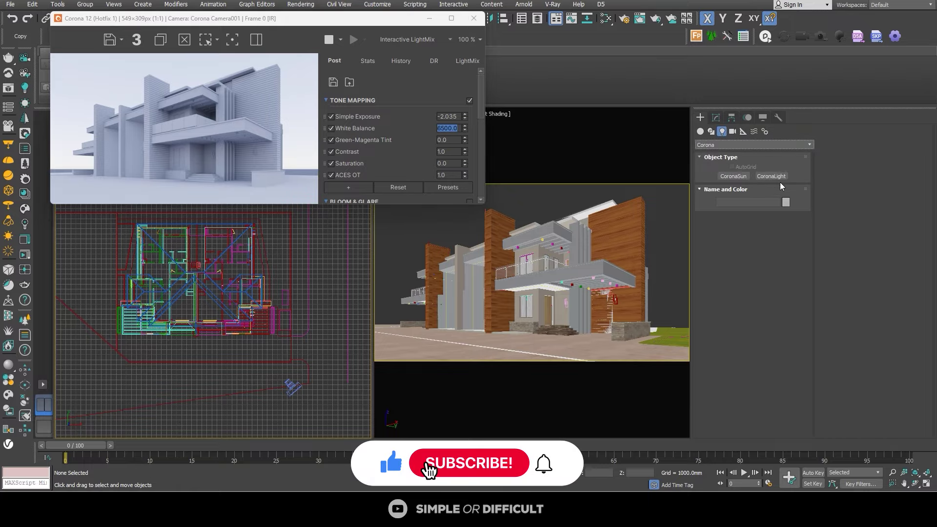
left_click(734, 177)
left_click_drag(210, 283, 122, 410)
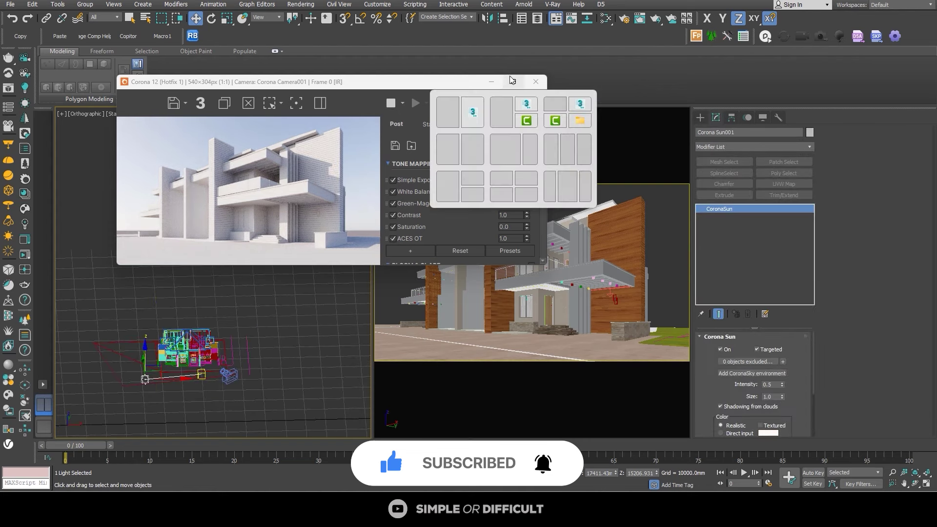
Add another CShading_LightSelect render element to the render setup.
left_click(625, 19)
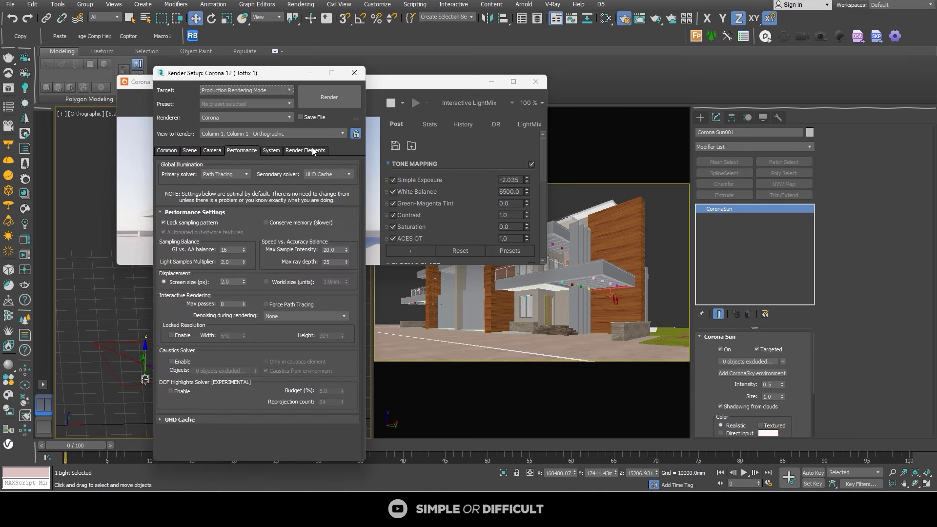
left_click(313, 152)
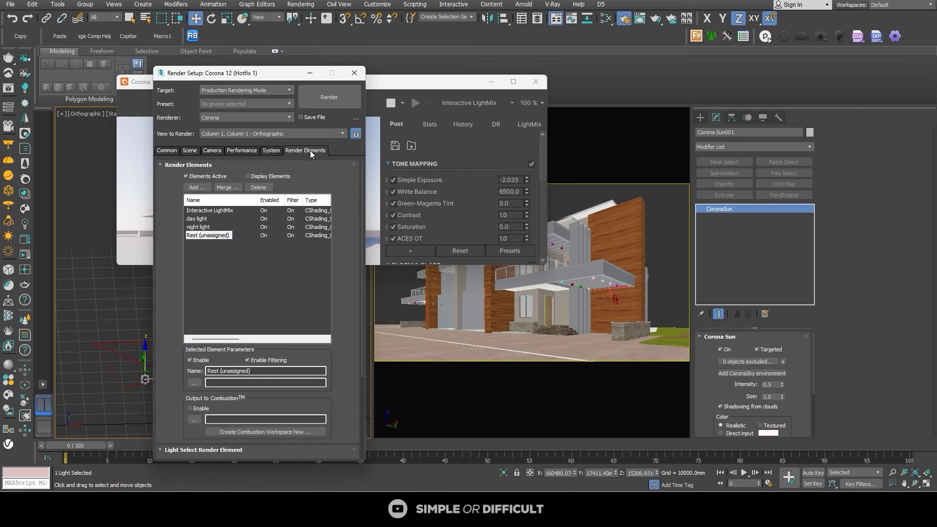
left_click(198, 187)
scroll(222, 294, "down", 2)
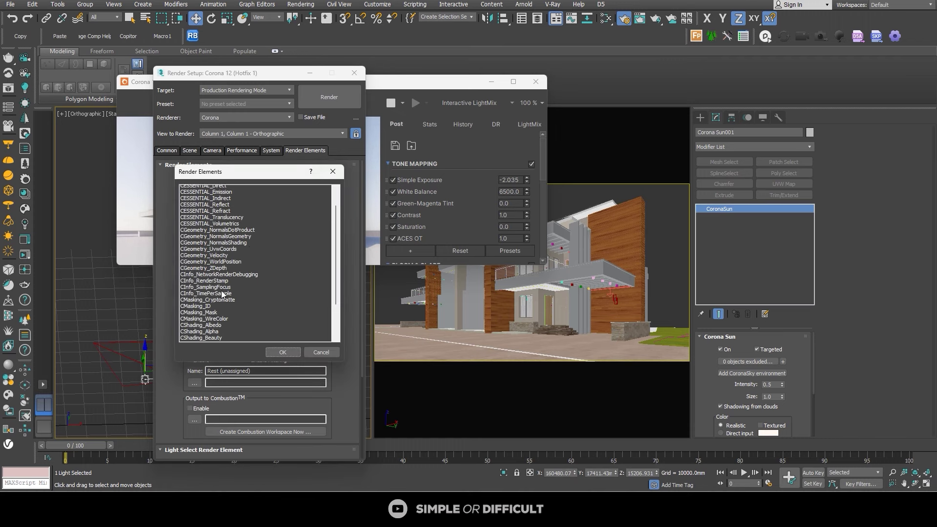
scroll(222, 294, "down", 3)
left_click(221, 313)
left_click(283, 353)
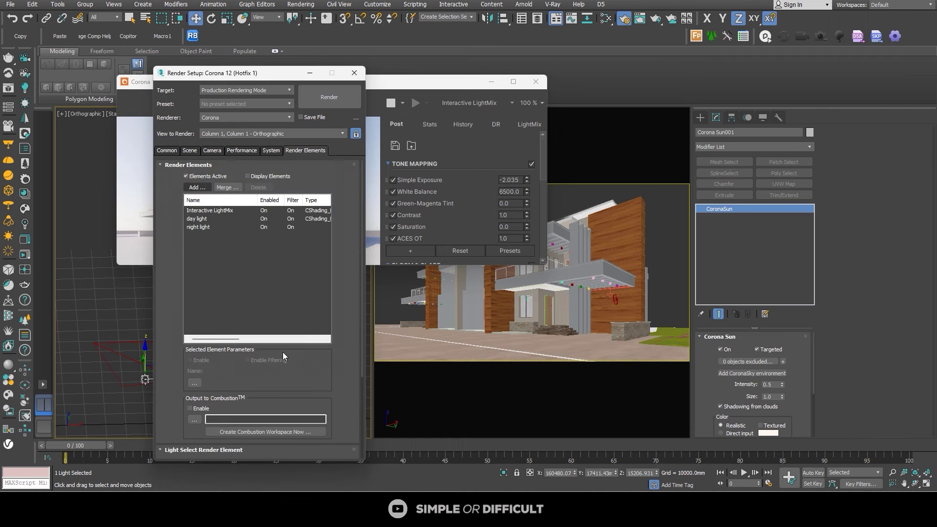
Zoom in on the sun in the orthographic viewport and include it as a specific light source of the new LightSelect element.
scroll(277, 392, "down", 4)
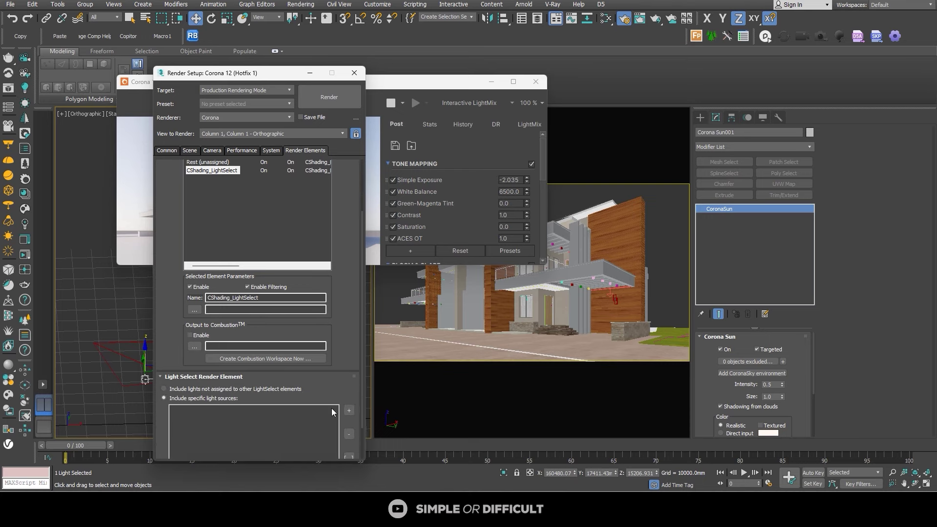
scroll(143, 375, "up", 2)
scroll(142, 373, "up", 2)
middle_click_drag(142, 373, 105, 344)
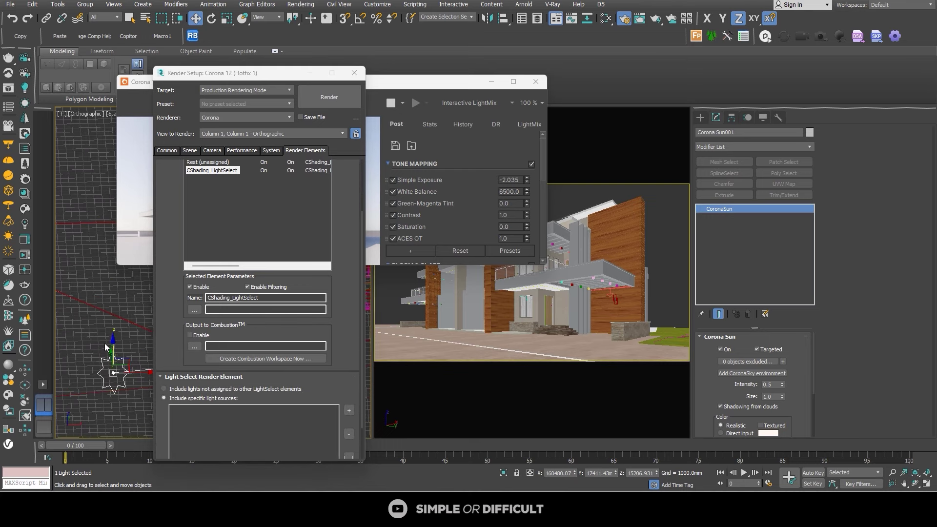
left_click(135, 350)
left_click(114, 373)
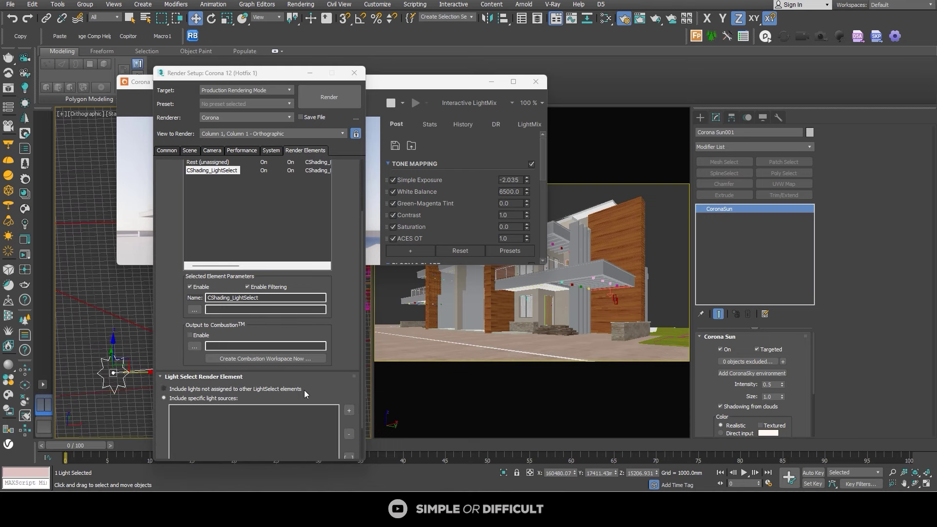
left_click(349, 410)
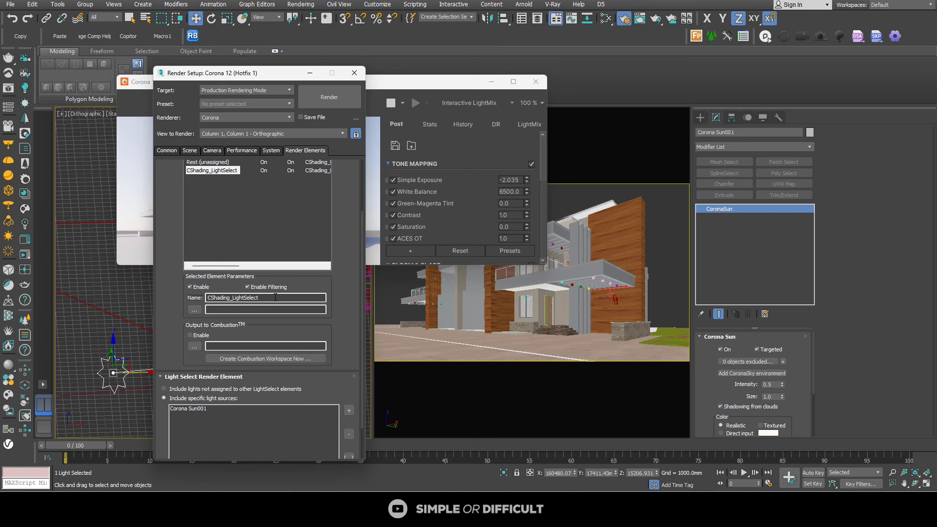
Rename the new LightSelect element as sun and close the render setup.
left_click_drag(267, 297, 162, 299)
type("dun")
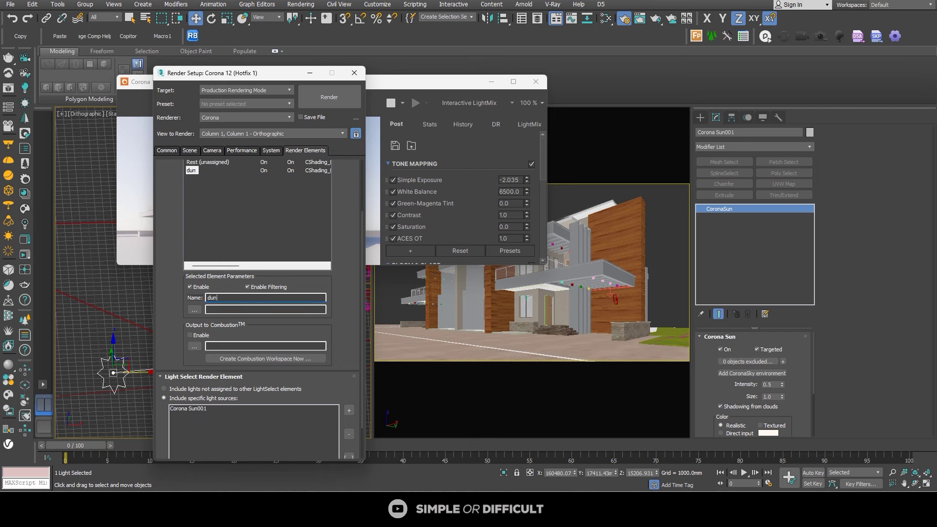
left_click_drag(222, 299, 182, 291)
type("sun")
scroll(347, 362, "up", 1)
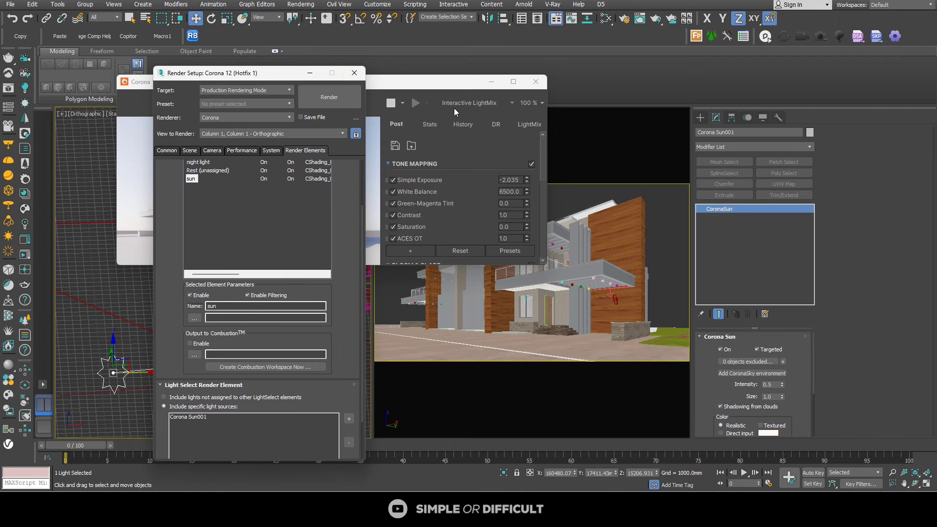
left_click(354, 72)
Stop the running interactive render and bring up the frame buffer's render start options.
left_click(390, 102)
left_click(426, 102)
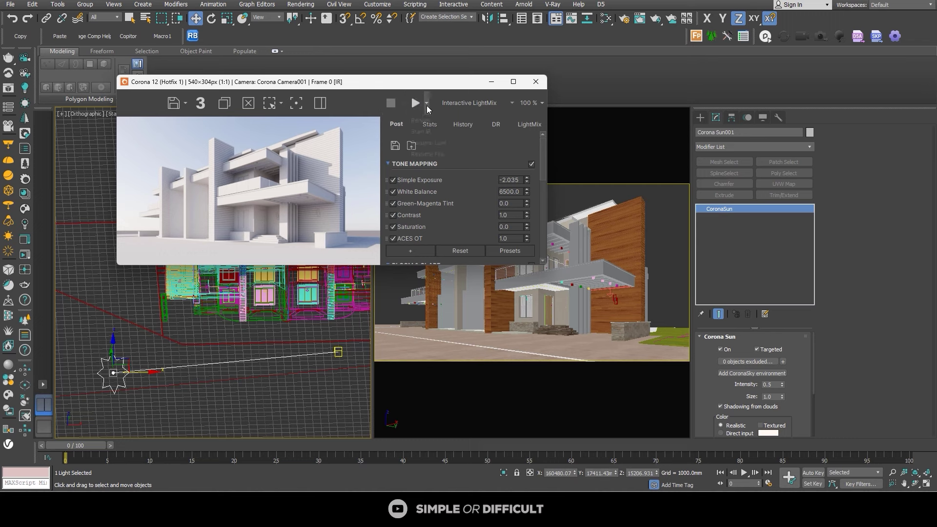
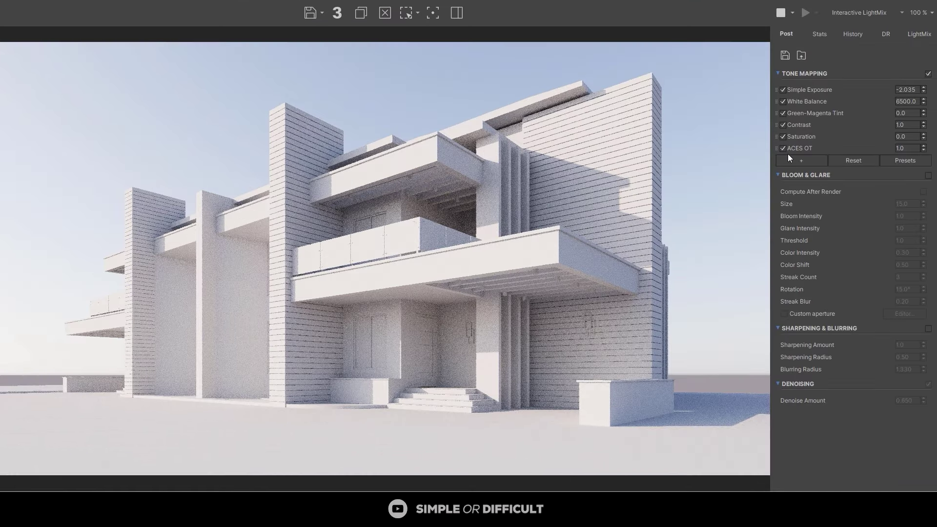
Set the ACES OT opacity to 0.2 and add a Highlight Compression operator to the tone mapping stack.
double_click(907, 150)
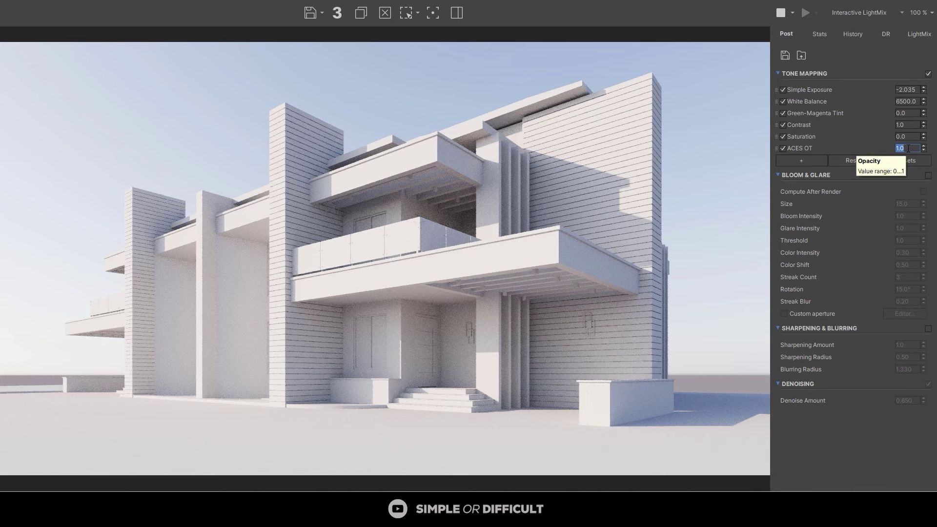
type("0.2")
key("Return")
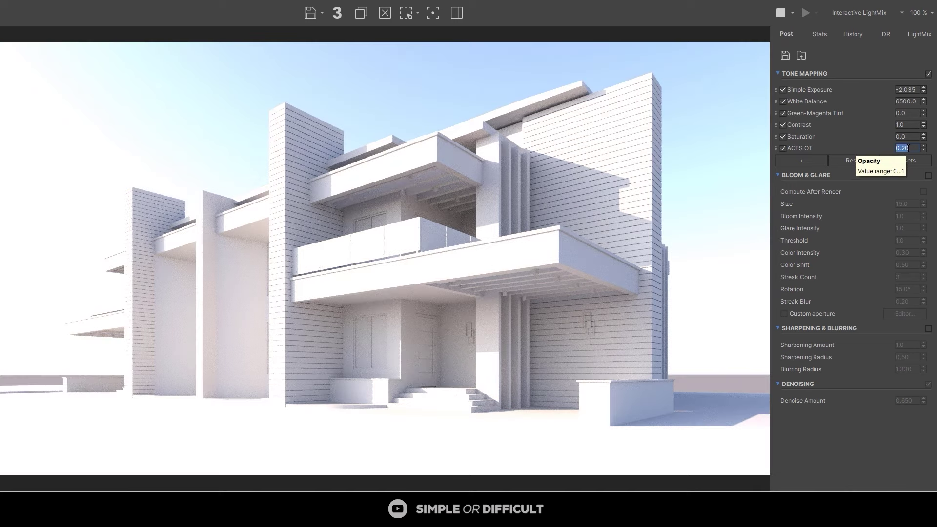
left_click(801, 161)
left_click(830, 332)
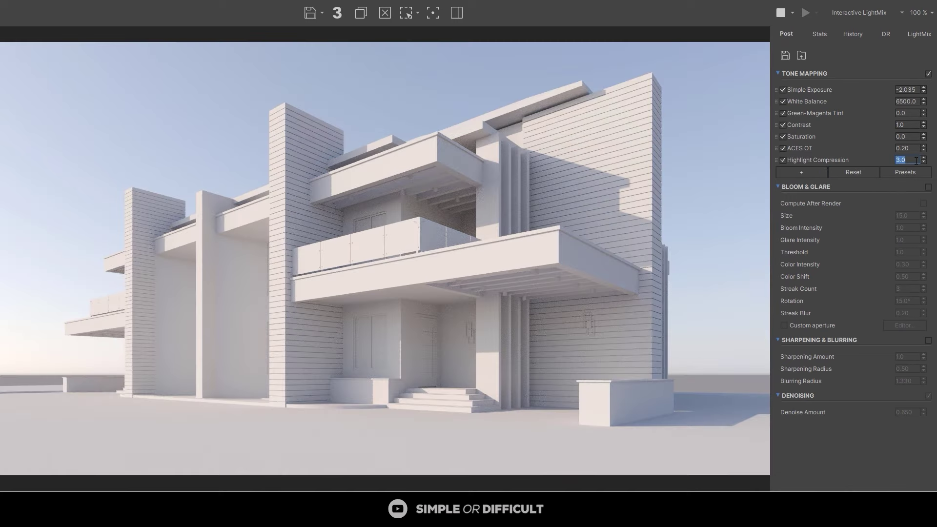
Set the tone mapping contrast to 2 and add a LUT operator, collapsing its settings.
double_click(904, 125)
type("2")
key("Return")
left_click(795, 171)
left_click(833, 373)
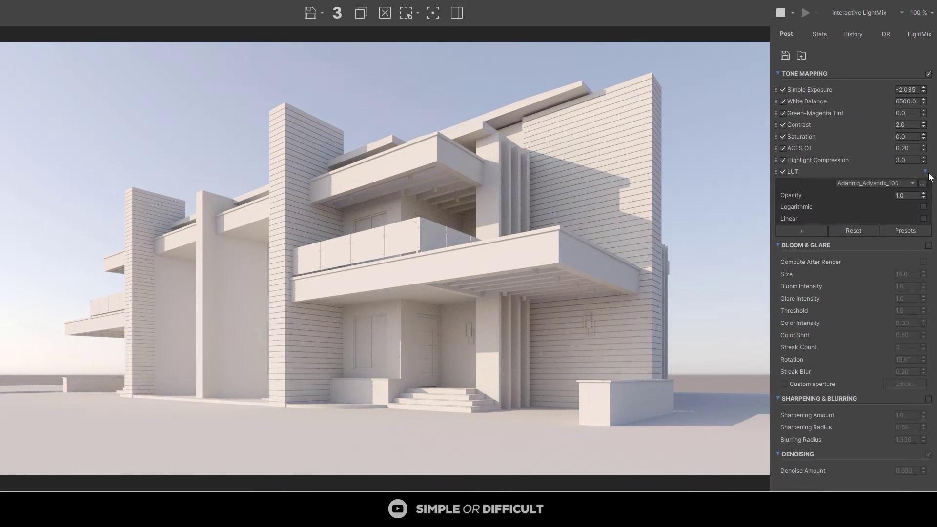
double_click(913, 195)
left_click(926, 171)
Open the dialog for saving the post-processing settings and dismiss it without saving.
left_click(905, 136)
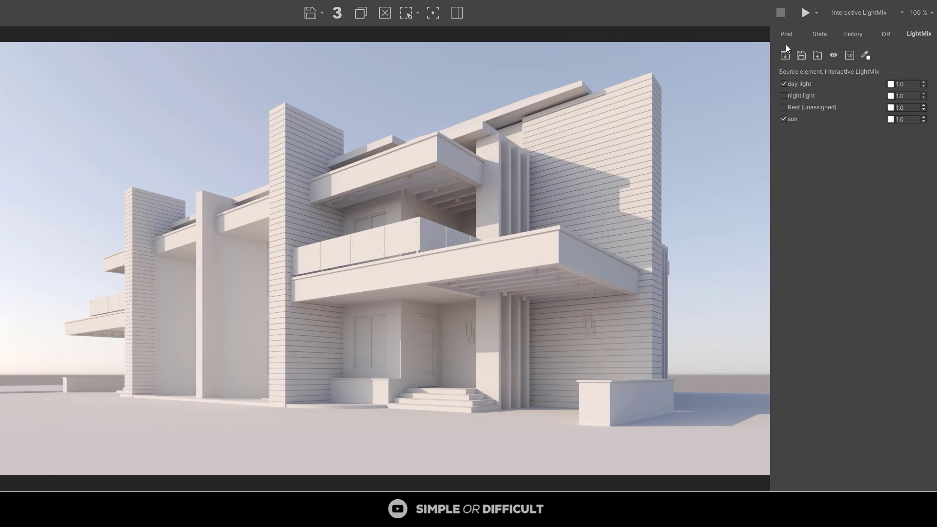
left_click(786, 35)
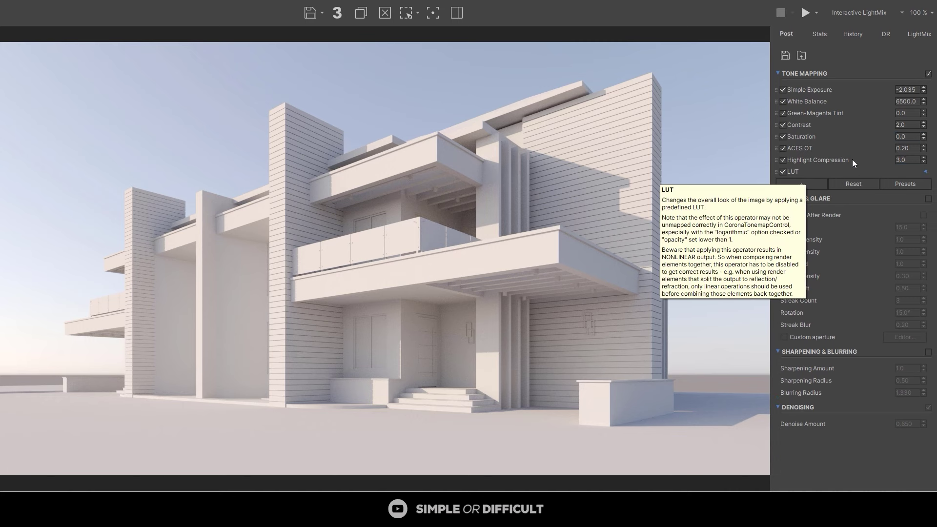
left_click(785, 55)
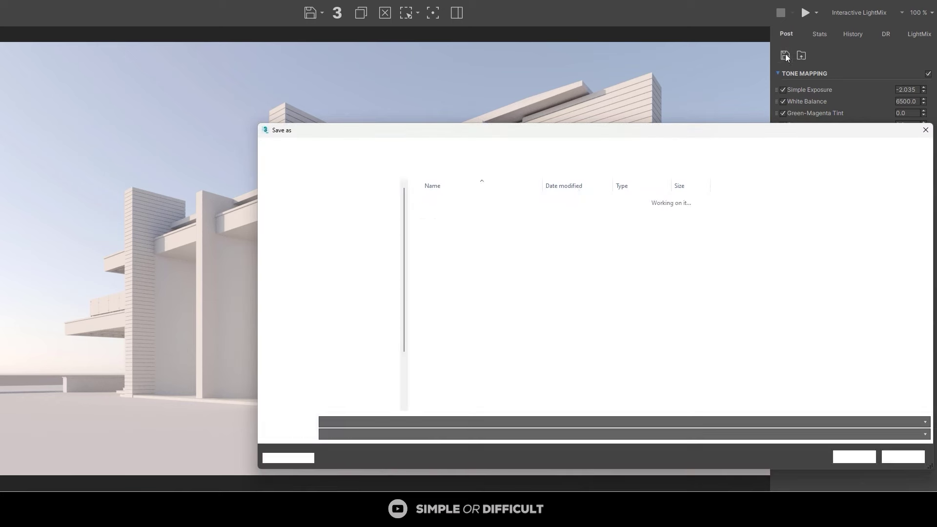
key("Escape")
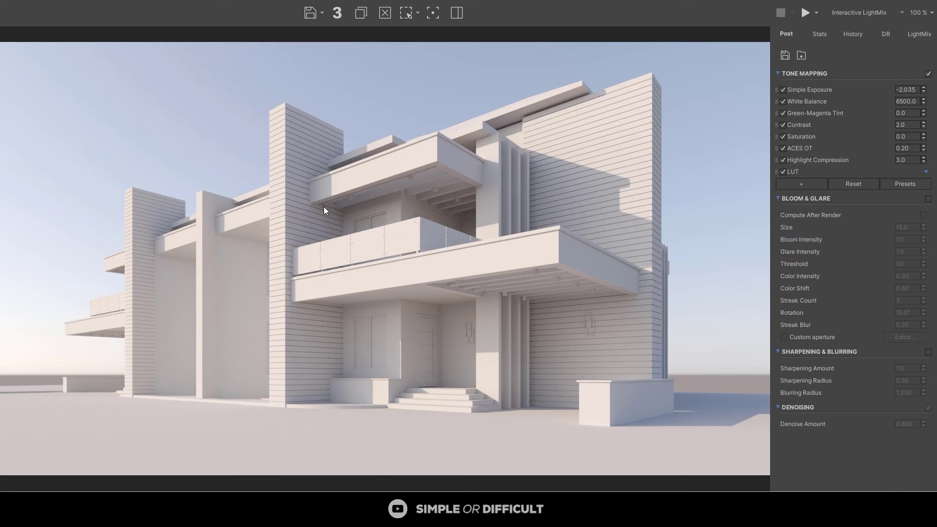
Enable Bloom & Glare with size 9.1, bloom intensity about 0.824, glare intensity about 0.86 and threshold about 0.92.
left_click(929, 199)
double_click(910, 226)
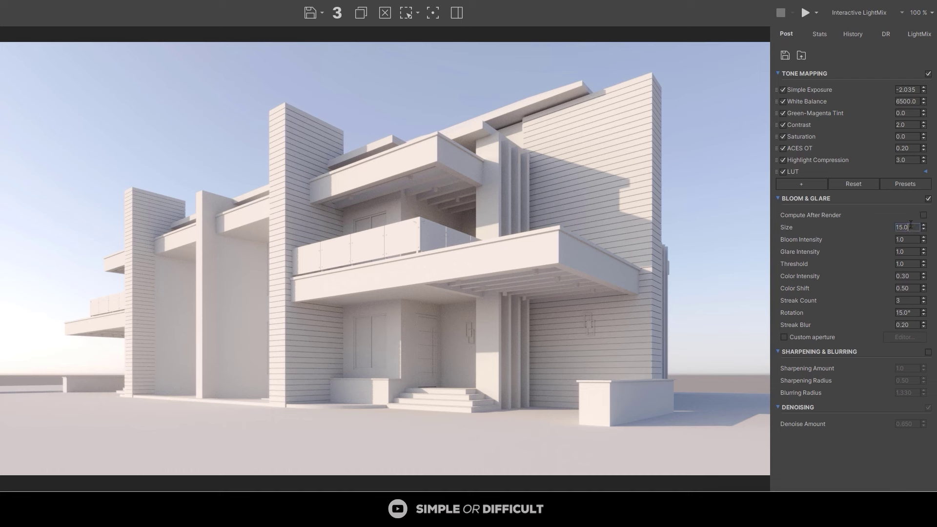
key("BackSpace")
type("9.1")
left_click_drag(923, 240, 926, 275)
Enable Sharpening & Blurring with a sharpening amount of 3 and a blurring radius of 1.
left_click(929, 351)
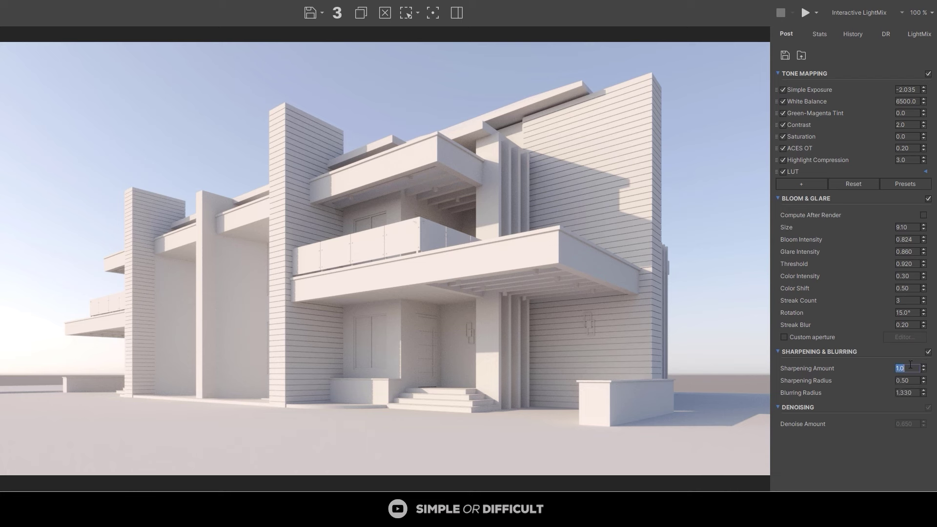
type("3")
key("Return")
left_click(908, 393)
type("1")
key("Return")
left_click(904, 225)
scroll(311, 220, "down", 1)
scroll(311, 221, "up", 1)
scroll(438, 248, "down", 1)
scroll(438, 248, "up", 1)
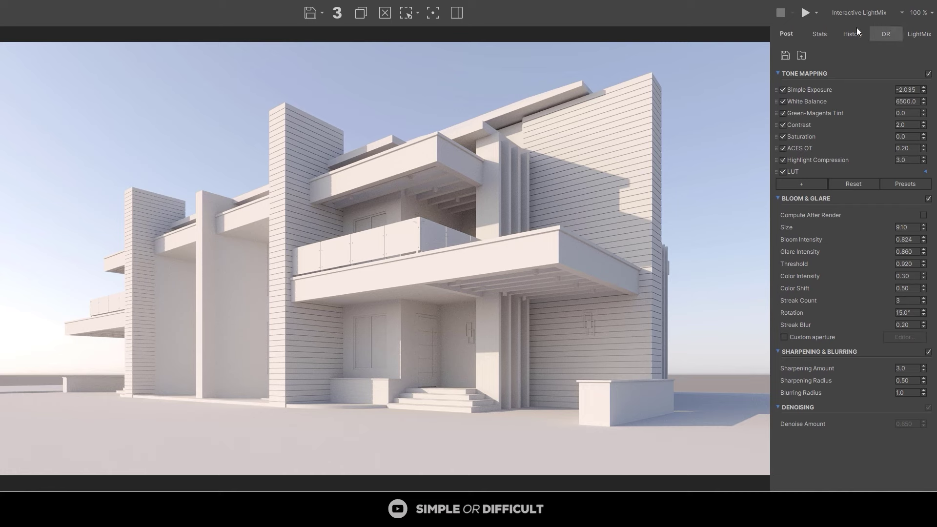
Switch the LightMix to the night light layer only, turning off the day light and sun layers.
left_click(919, 33)
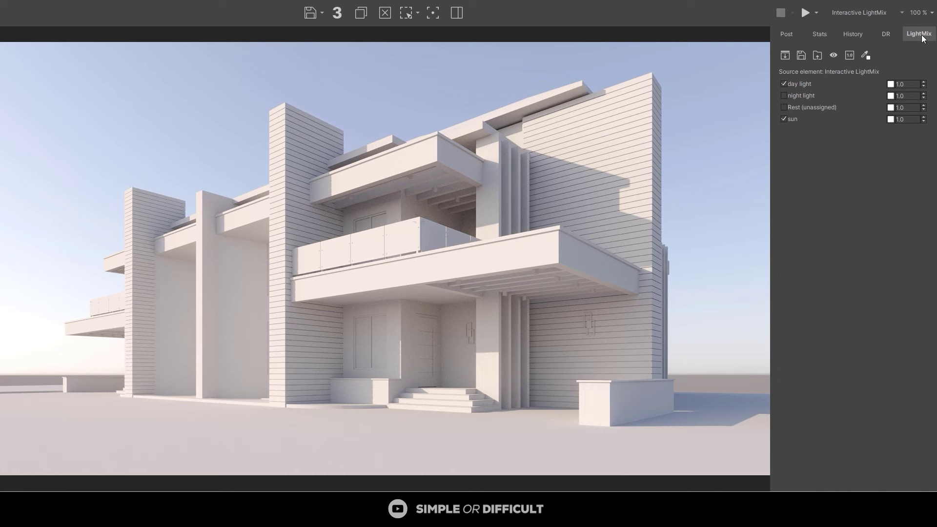
left_click(784, 84)
left_click(784, 119)
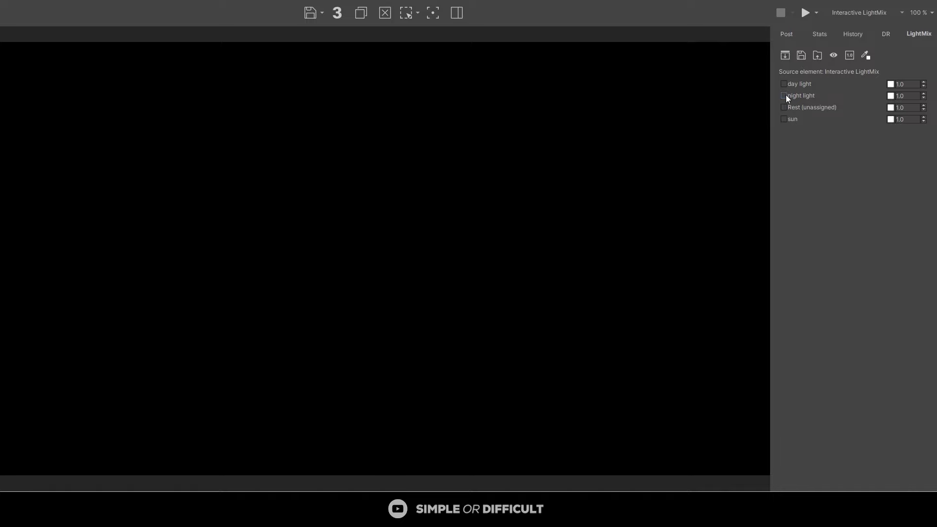
left_click(784, 95)
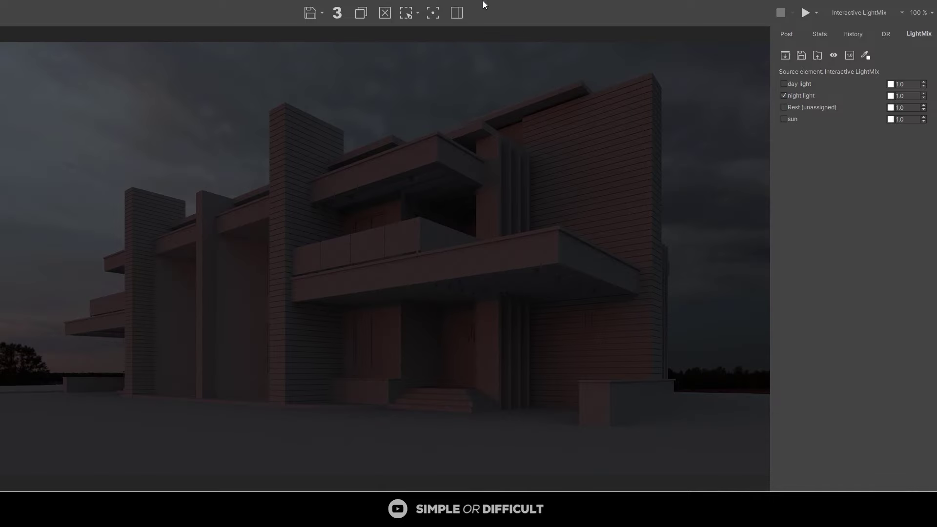
Move the frame buffer off full screen and open the Slate Material Editor over it.
left_click_drag(508, 0, 572, 91)
key("m")
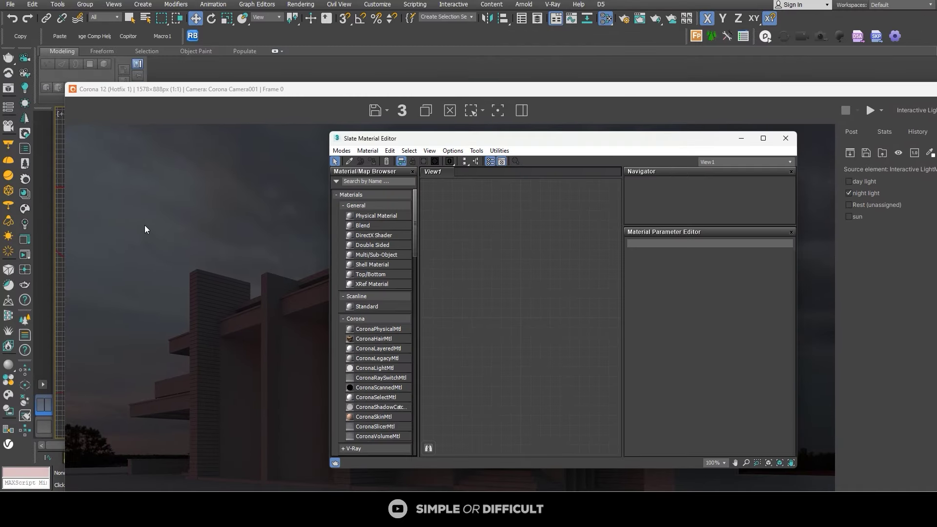
scroll(145, 227, "down", 1)
scroll(267, 381, "up", 1)
scroll(192, 270, "down", 1)
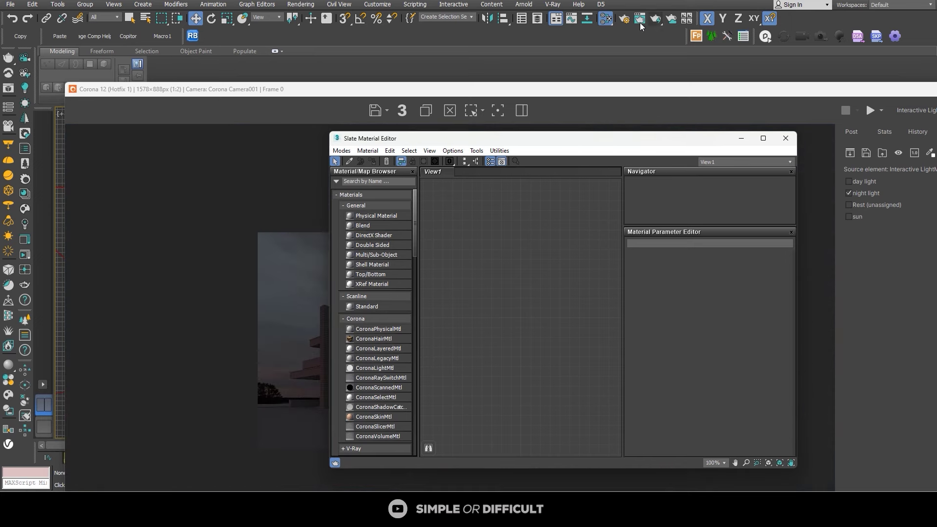
Bring the night sky bitmap from the scene environment's multiple LightMix maps into the Slate Material Editor.
left_click(624, 18)
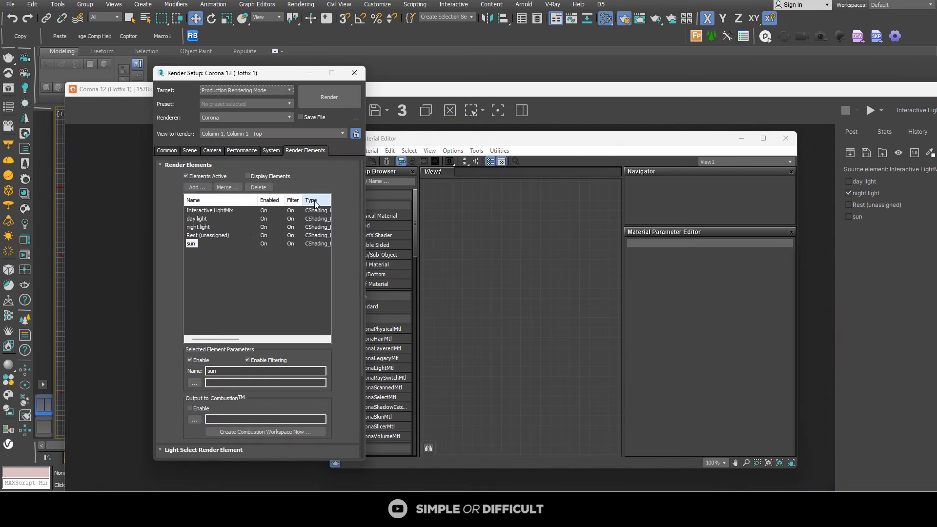
left_click(188, 151)
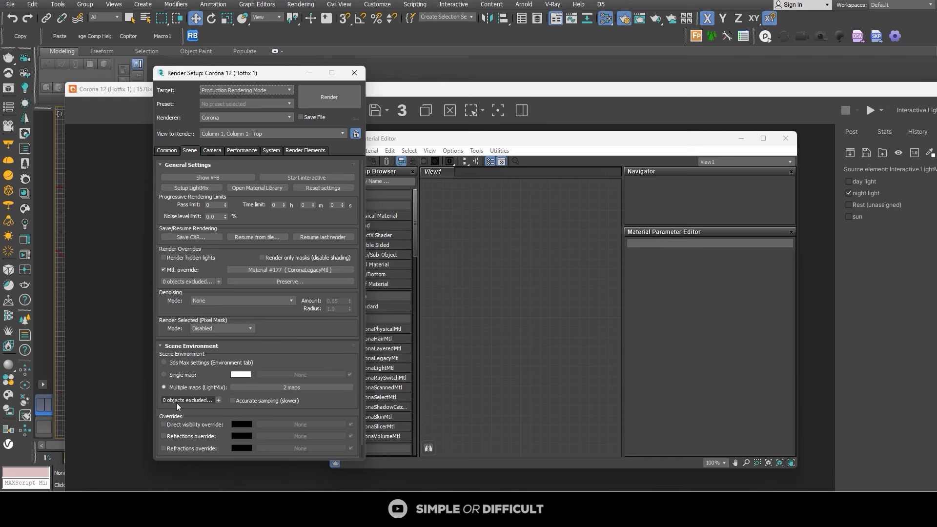
left_click(274, 387)
left_click_drag(495, 166, 546, 351)
left_click(540, 332)
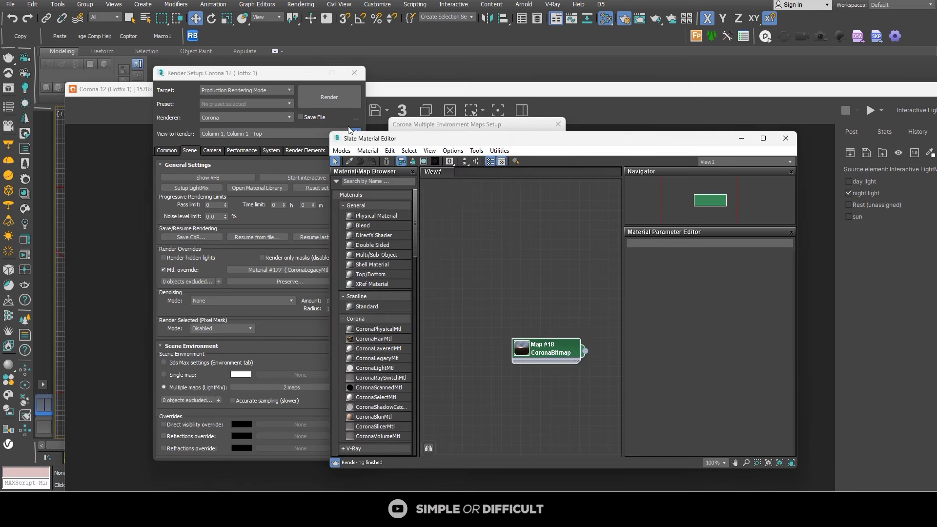
Close the render setup and arrange a resized frame buffer beside the material editor.
left_click(355, 72)
left_click_drag(570, 143, 700, 118)
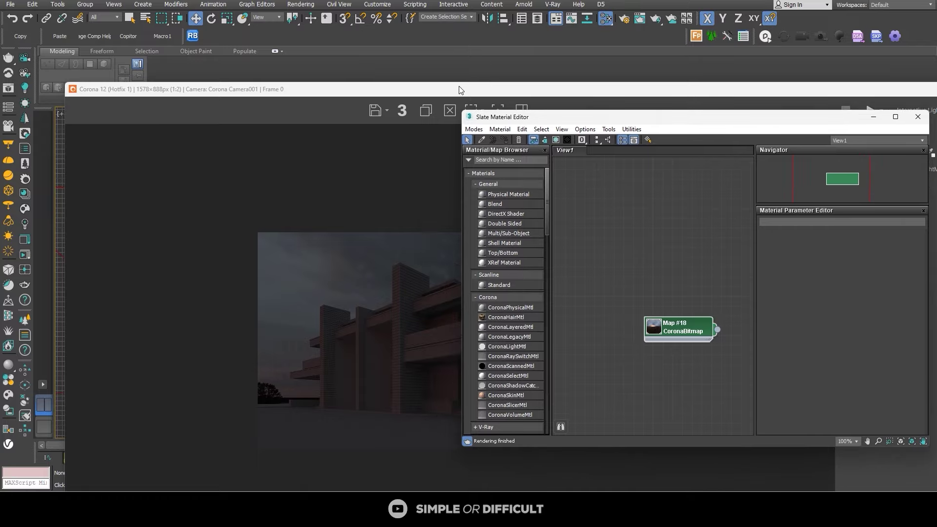
left_click_drag(459, 87, 454, 13)
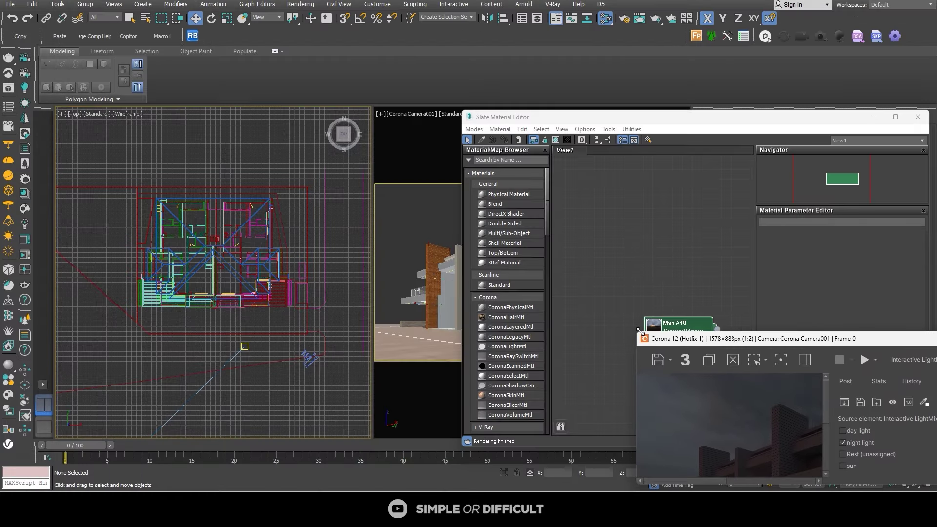
left_click_drag(732, 340, 119, 85)
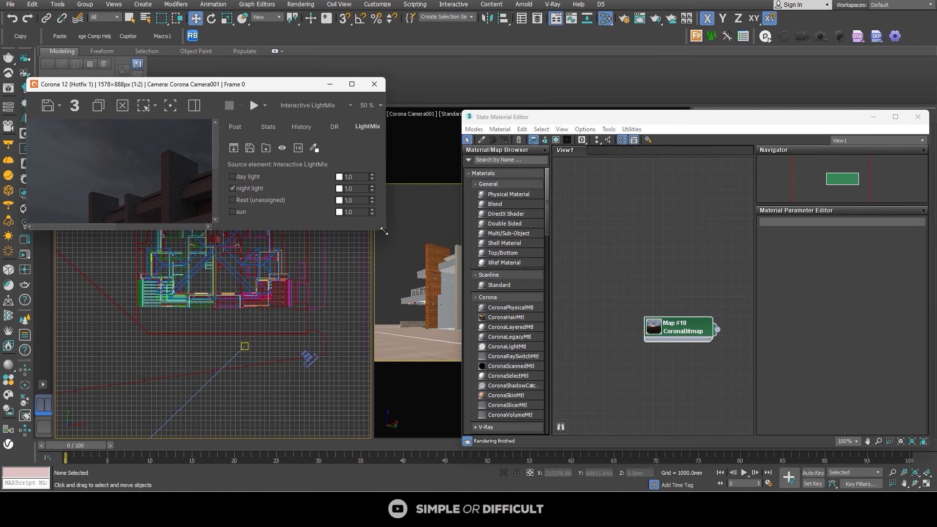
left_click_drag(384, 232, 460, 350)
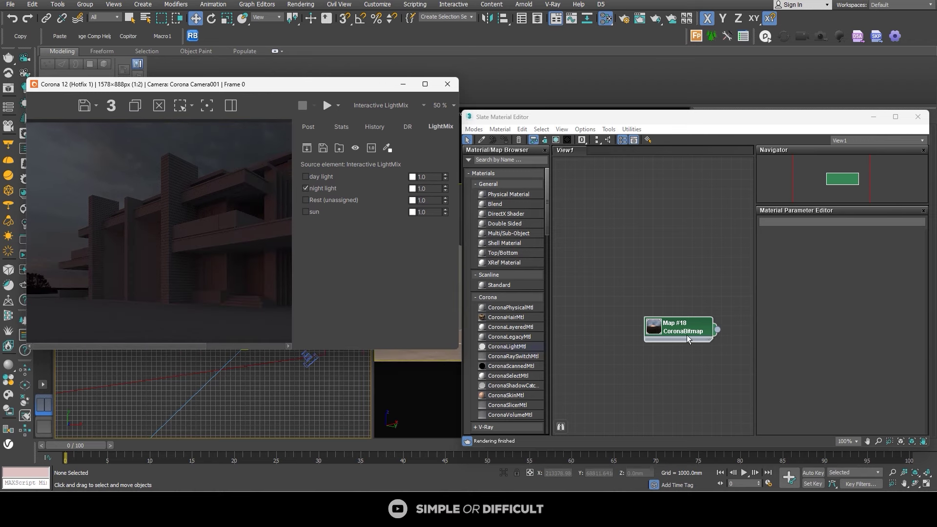
Start interactive rendering in the frame buffer and show the night sky bitmap's parameters in the material editor.
left_click(338, 106)
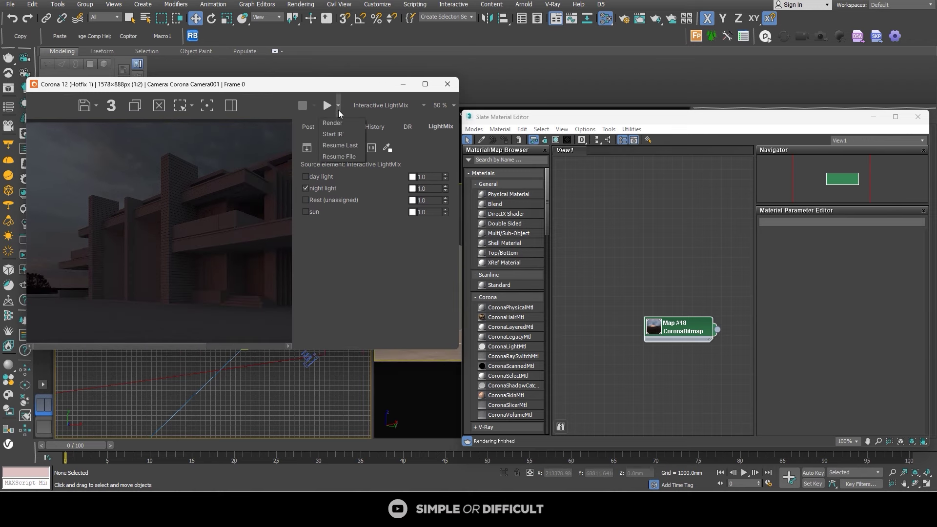
left_click(339, 133)
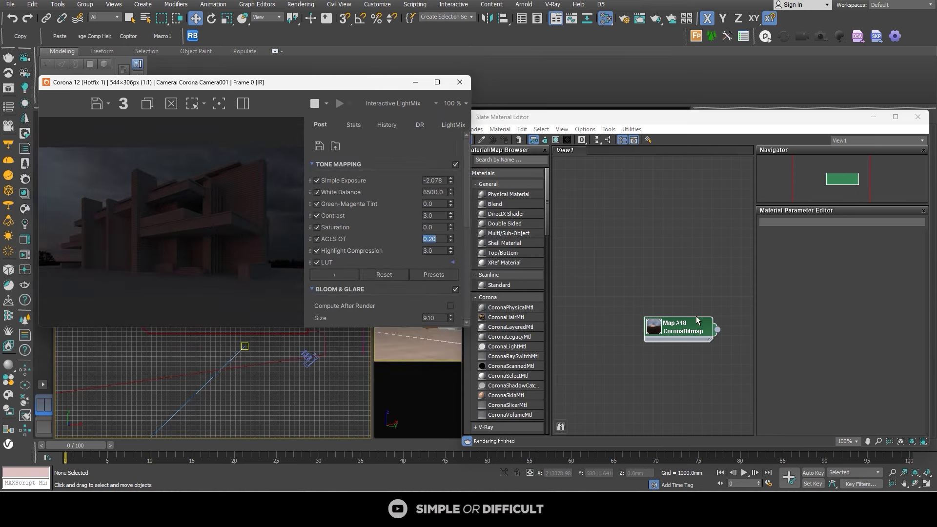
left_click_drag(747, 124, 698, 112)
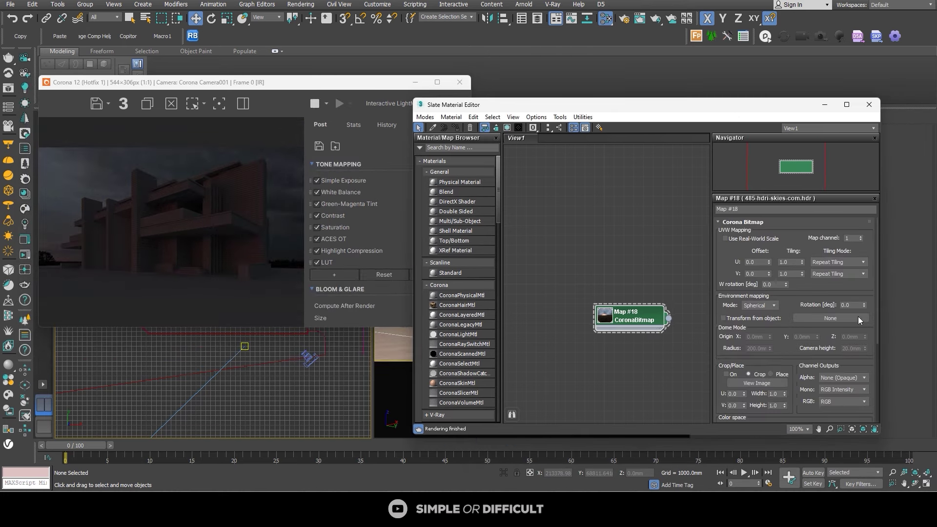
Try environment rotations of 180, 150 and 130 degrees on the night sky bitmap.
left_click(851, 305)
type("180")
key("Return")
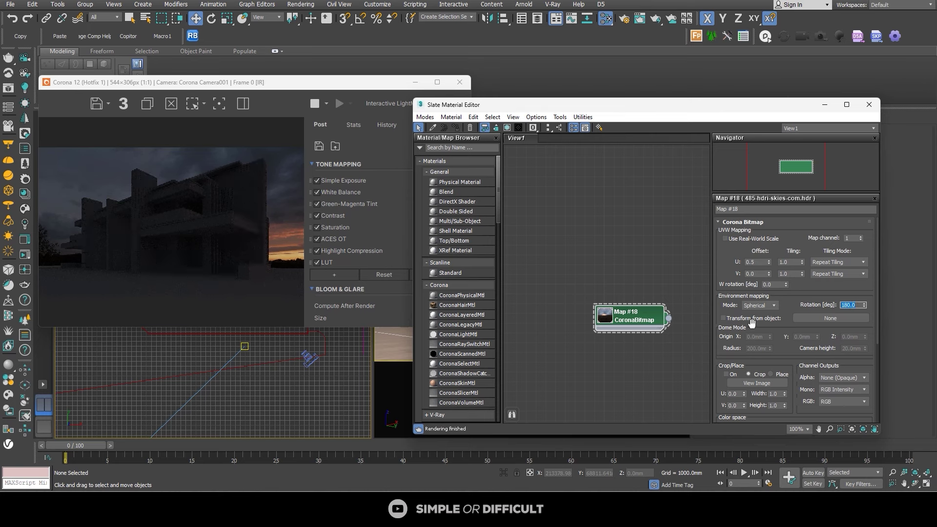
type("150")
key("Return")
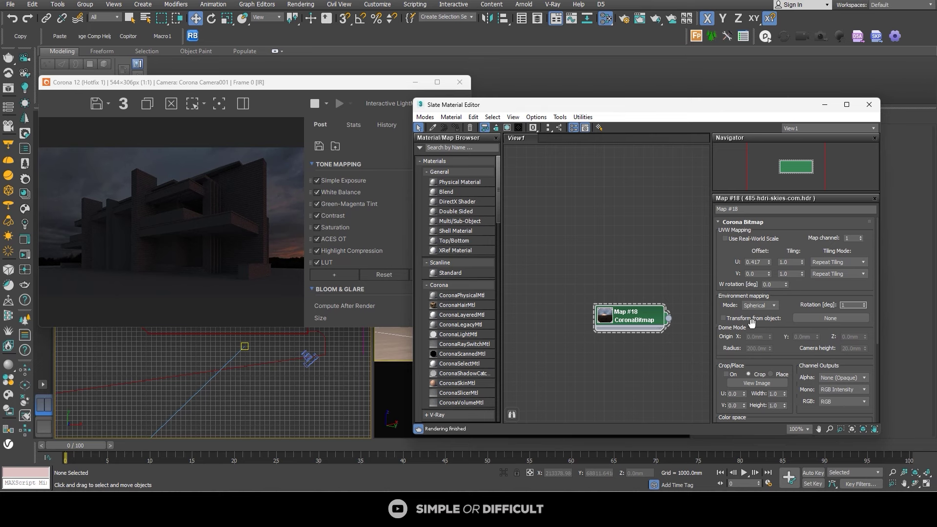
type("130")
key("Return")
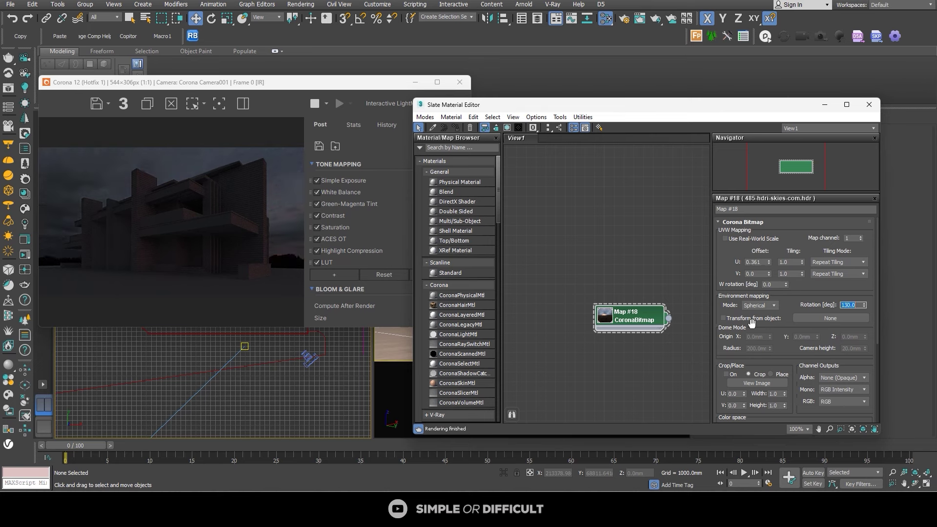
Set the night sky bitmap's environment rotation to 240 degrees and maximize the frame buffer.
type("240")
key("Return")
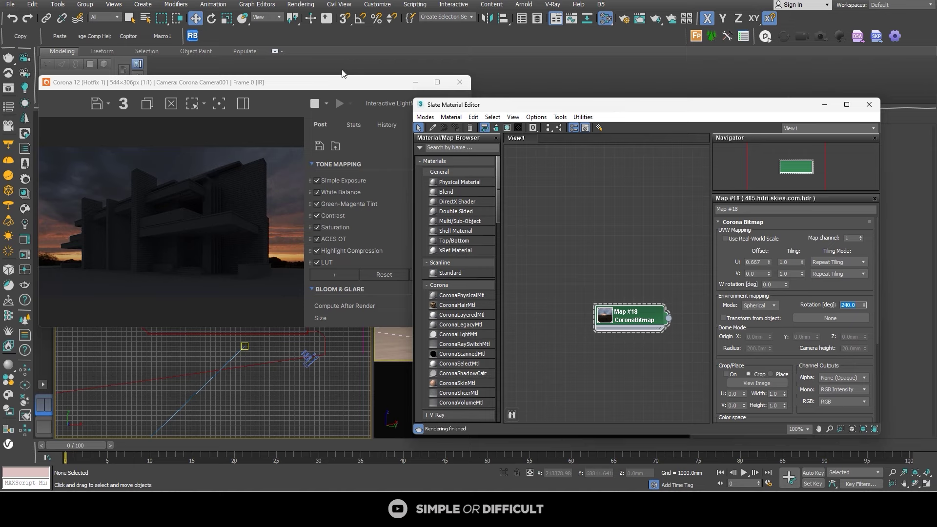
double_click(341, 83)
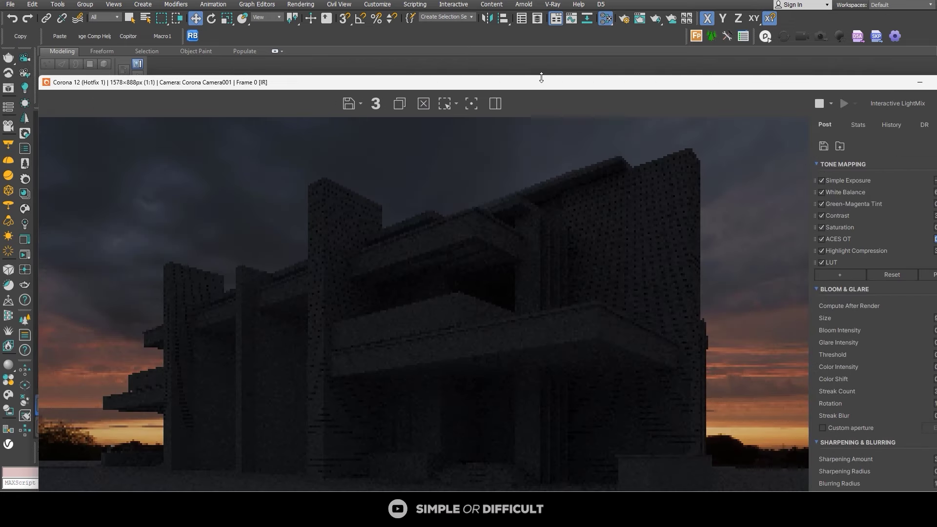
double_click(541, 81)
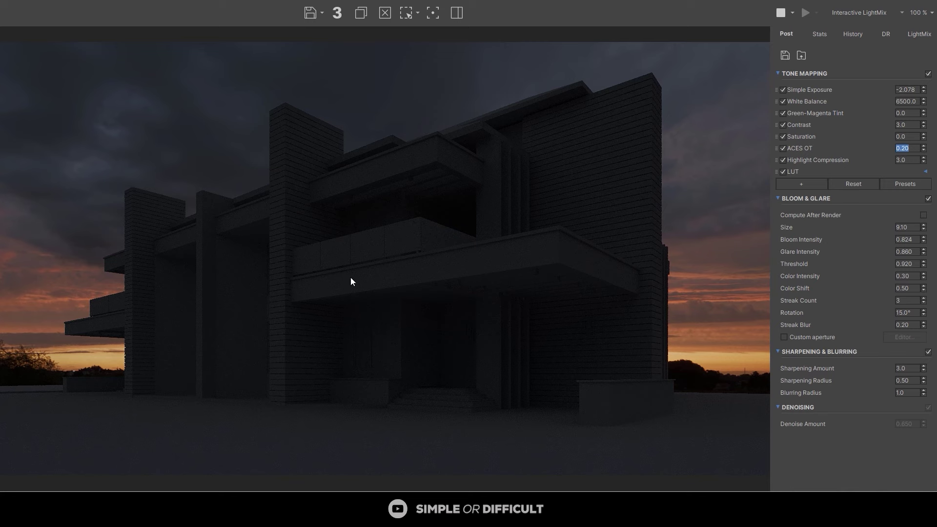
Raise the simple exposure to about -0.85, warm the white balance, and set the green-magenta tint to -0.036 and ACES OT to 0.460.
left_click_drag(923, 90, 916, 24)
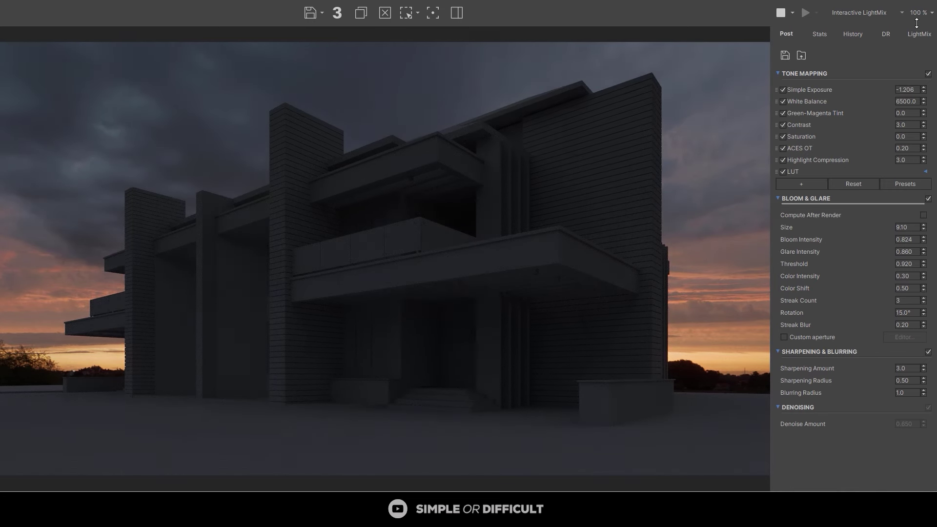
mouse_move(923, 101)
left_mouse_down()
mouse_move(932, 86)
mouse_move(926, 118)
left_mouse_up()
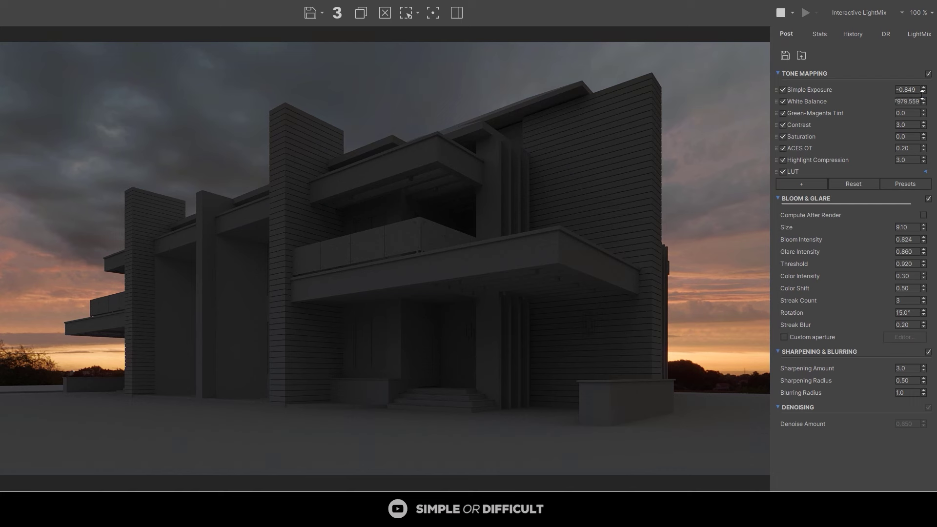
left_click(902, 114)
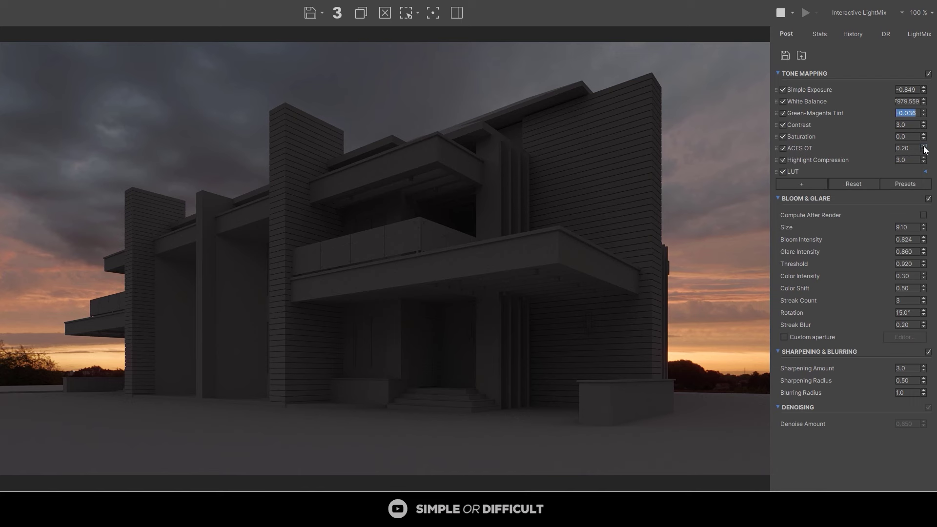
left_click_drag(923, 148, 923, 139)
type("0.460")
Stop the interactive render and select the glass panels of the balcony railings.
left_click(781, 13)
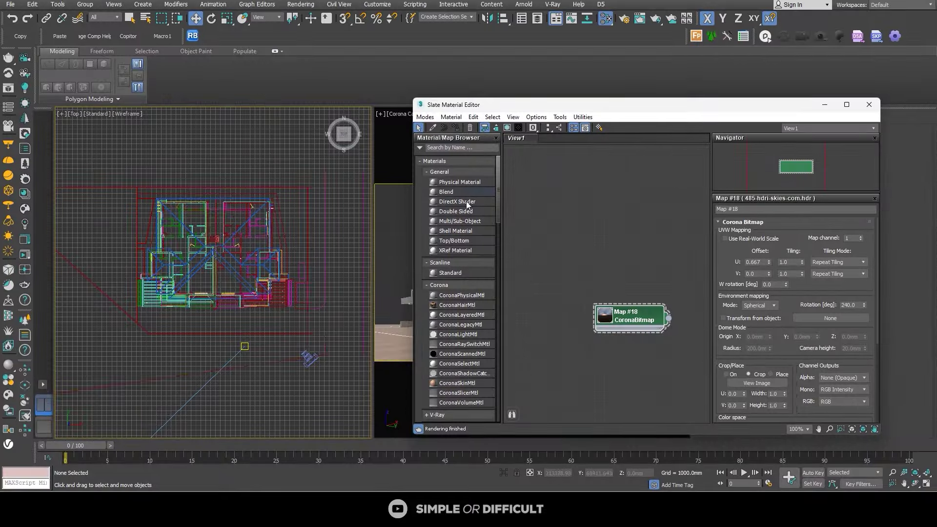
scroll(212, 311, "up", 3)
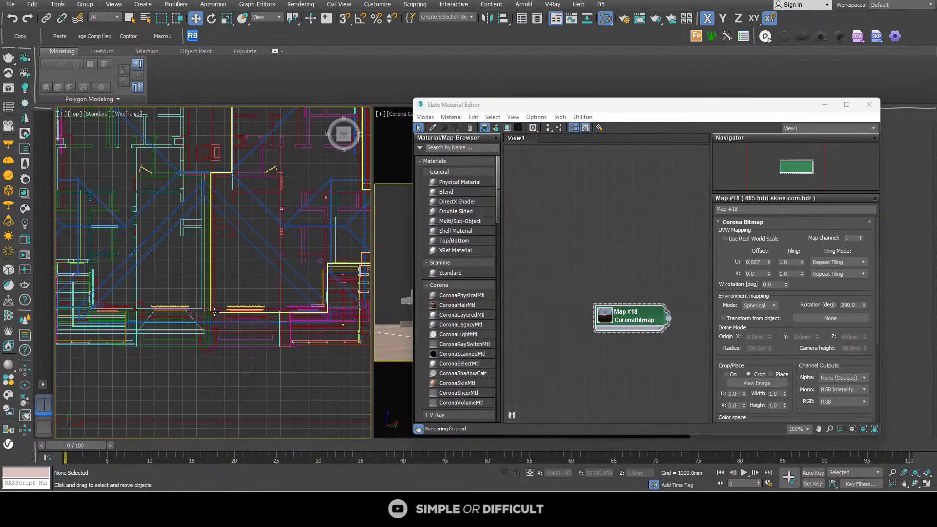
middle_click_drag(213, 311, 234, 293, "alt")
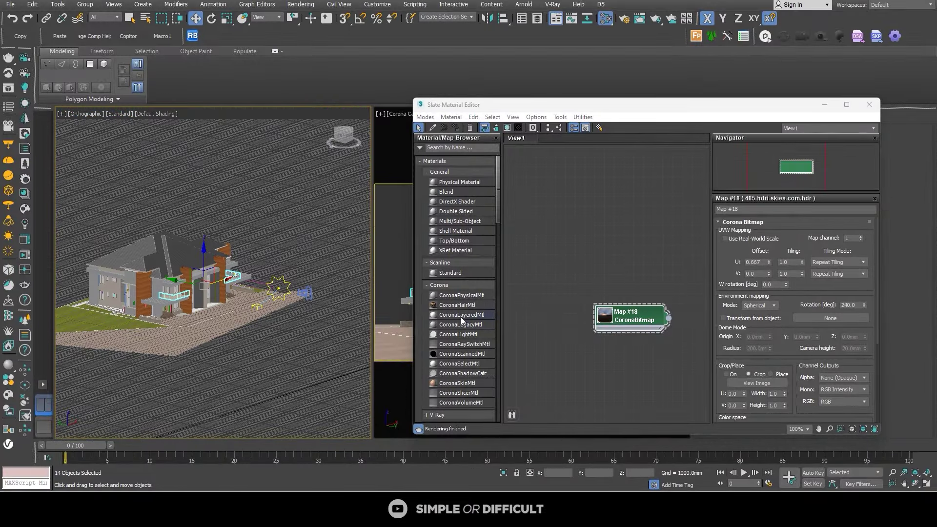
Create a CoronaLegacyMtl glass material with reflection and refraction levels of 1.0 for the railing panels.
left_click_drag(483, 325, 568, 216)
left_click(595, 200)
scroll(594, 203, "down", 1)
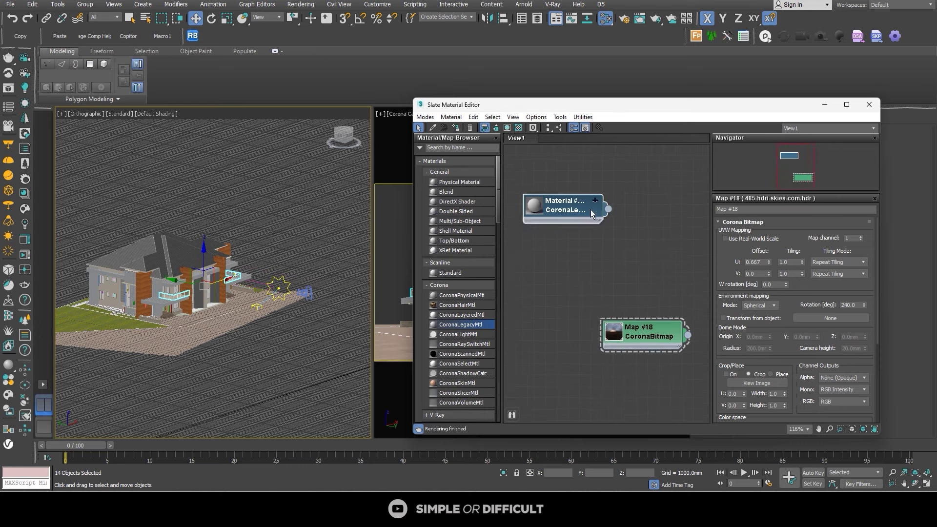
middle_click_drag(585, 210, 620, 306)
double_click(619, 306)
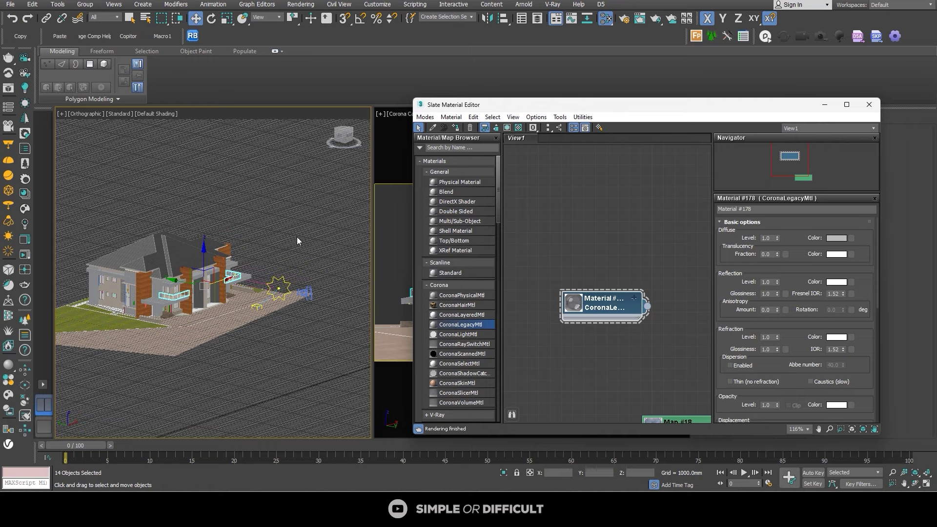
Build a Multi/Sub-Object material for the windows with the black anodized metal as ID 1 and the glass material as ID 2.
scroll(145, 269, "up", 10)
middle_click_drag(145, 269, 158, 344)
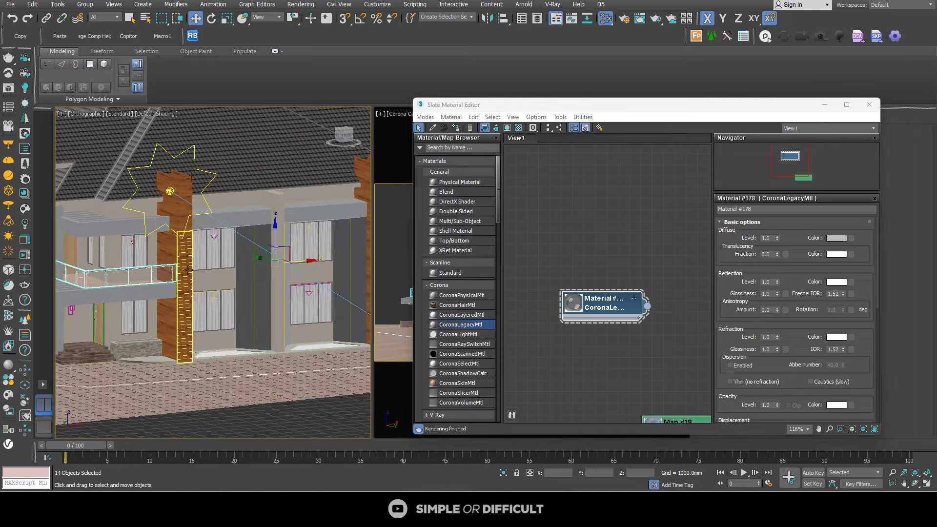
scroll(209, 253, "up", 6)
left_click(210, 253)
scroll(209, 253, "down", 6)
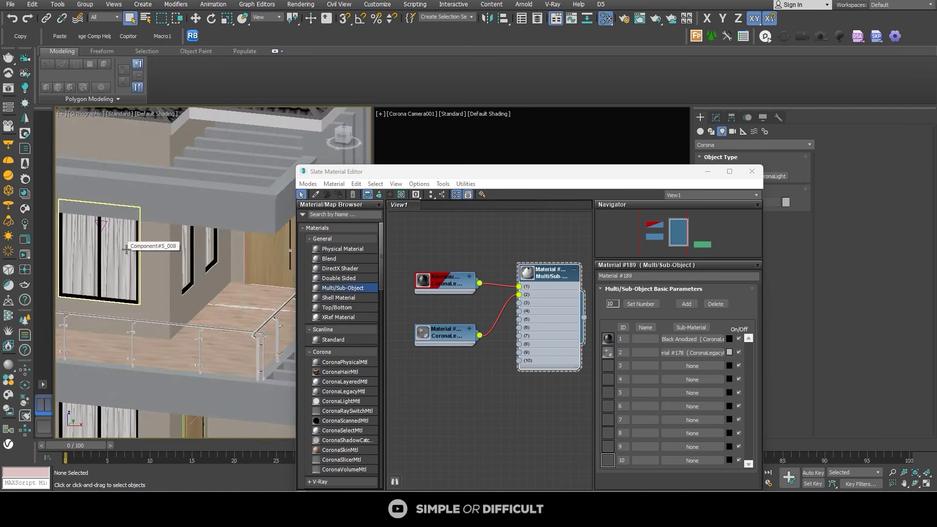
middle_click_drag(94, 264, 150, 271)
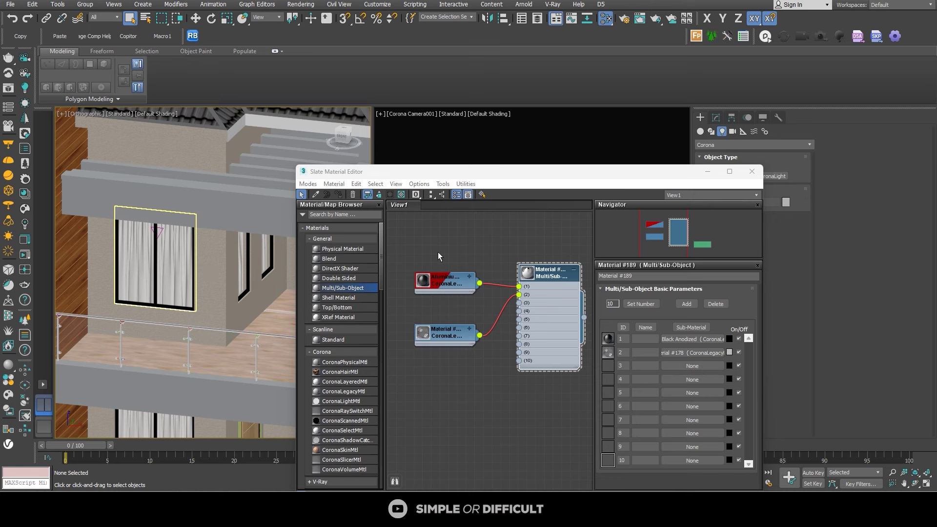
Create another CoronaLegacyMtl for the curtains with a translucency fraction of 0.5 and enlarge its preview.
scroll(440, 259, "down", 1)
middle_click_drag(443, 299, 398, 235)
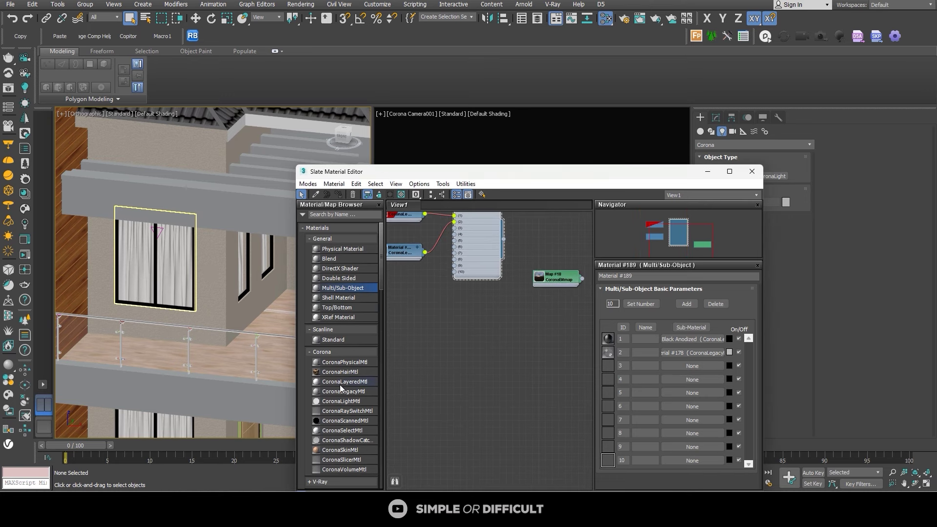
left_click_drag(341, 391, 461, 370)
scroll(462, 369, "up", 3)
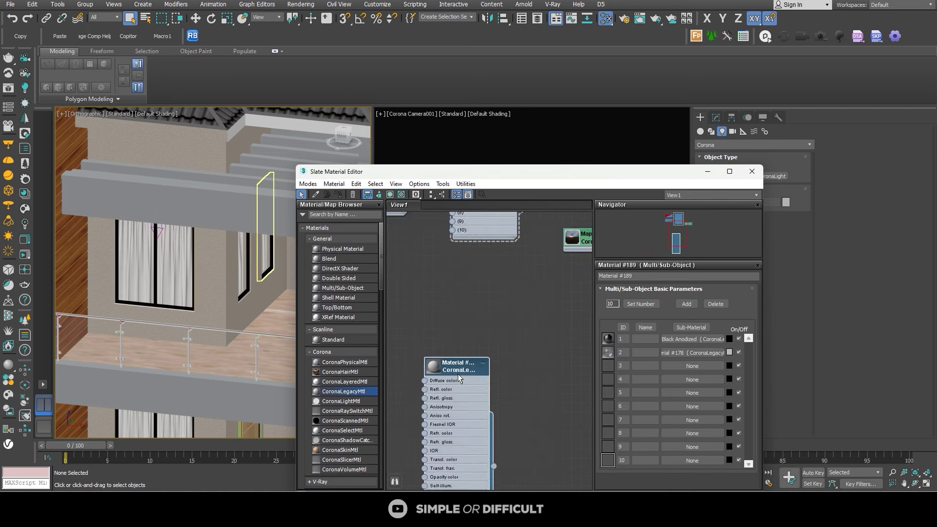
double_click(485, 302)
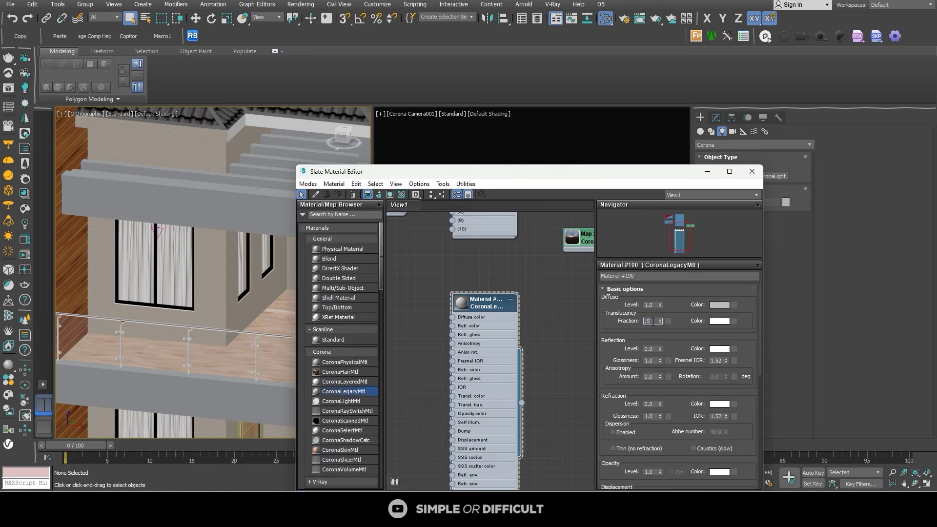
double_click(463, 302)
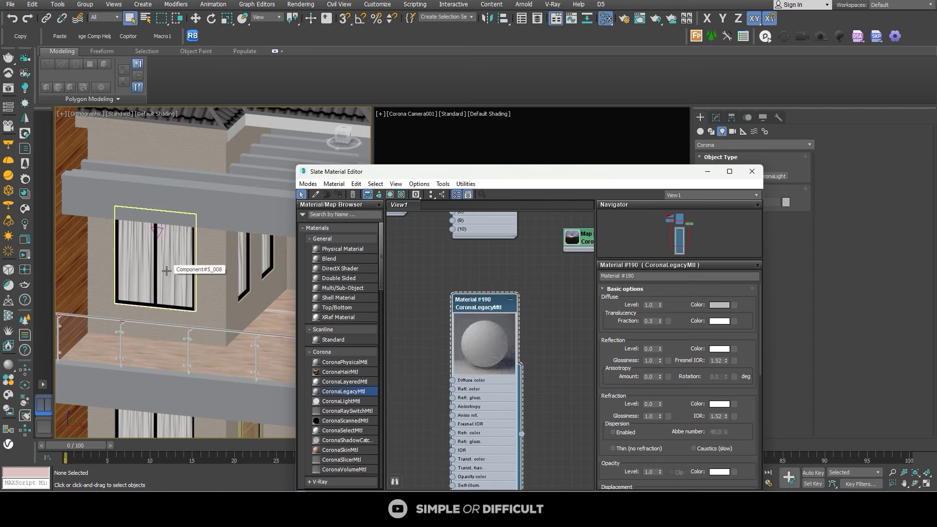
Switch the viewport to wireframe, select the curtains behind the windows, and add the selection to the material override's exclusion list.
key("F3")
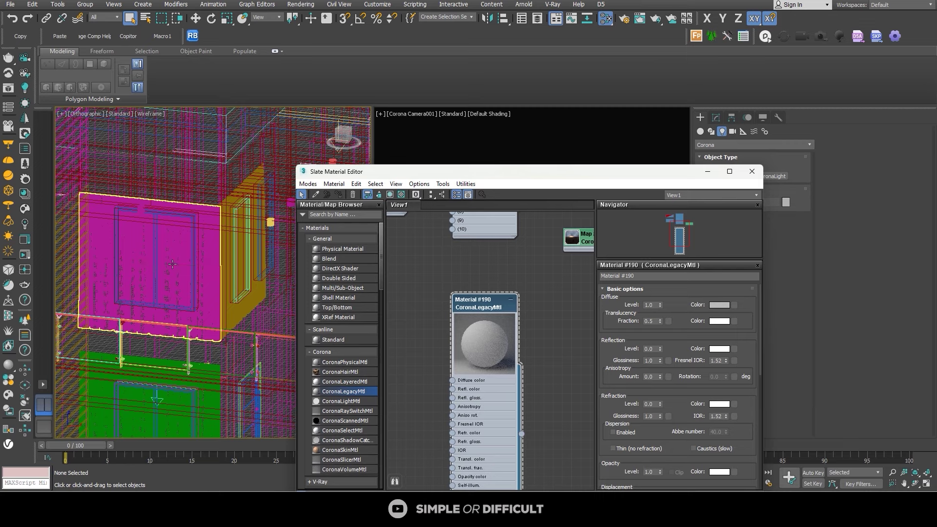
left_click(233, 247)
scroll(238, 195, "up", 8)
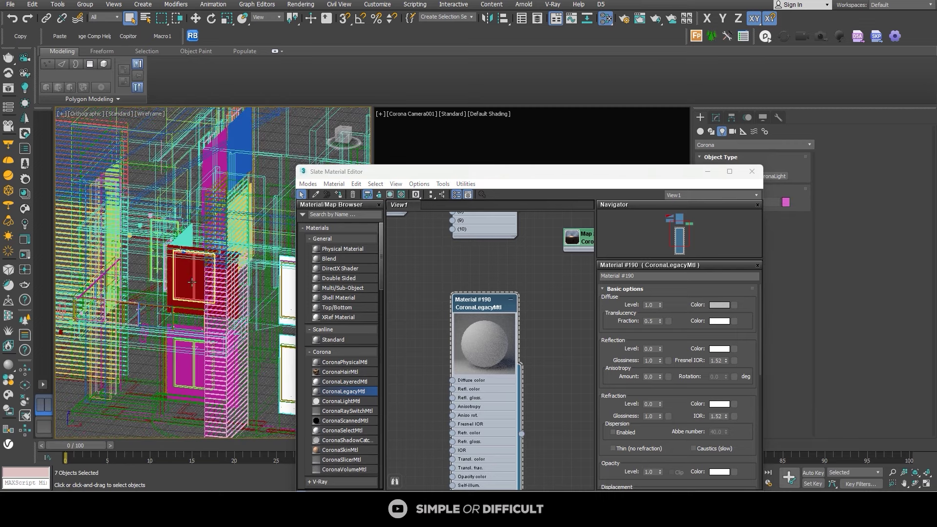
left_click(186, 275, "ctrl")
left_click(189, 363, "ctrl")
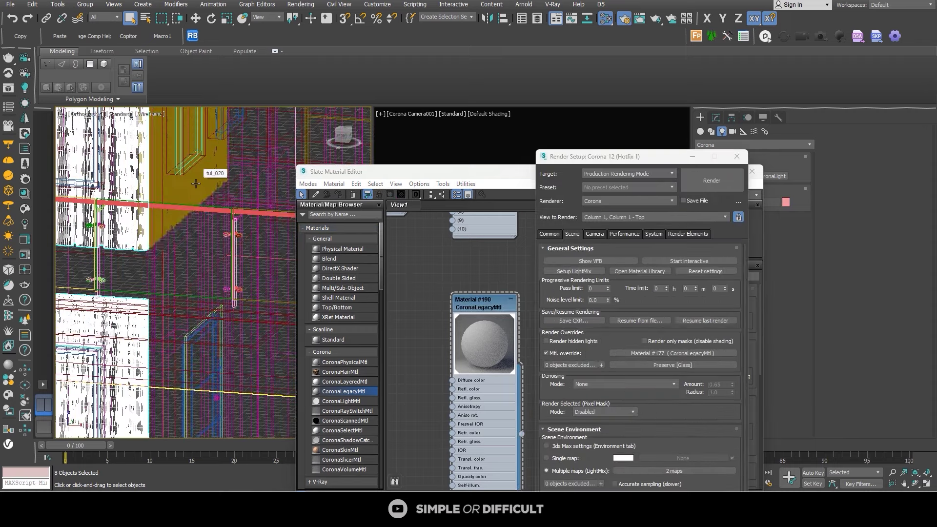
left_click(602, 365)
left_click(736, 156)
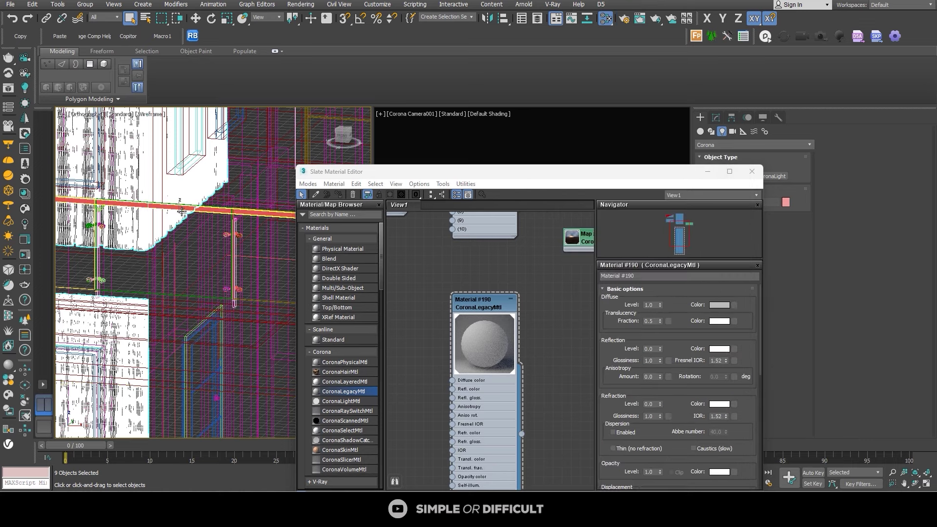
Create a sphere-shaped CoronaLight inside the front of the house in the top view.
scroll(196, 242, "down", 2)
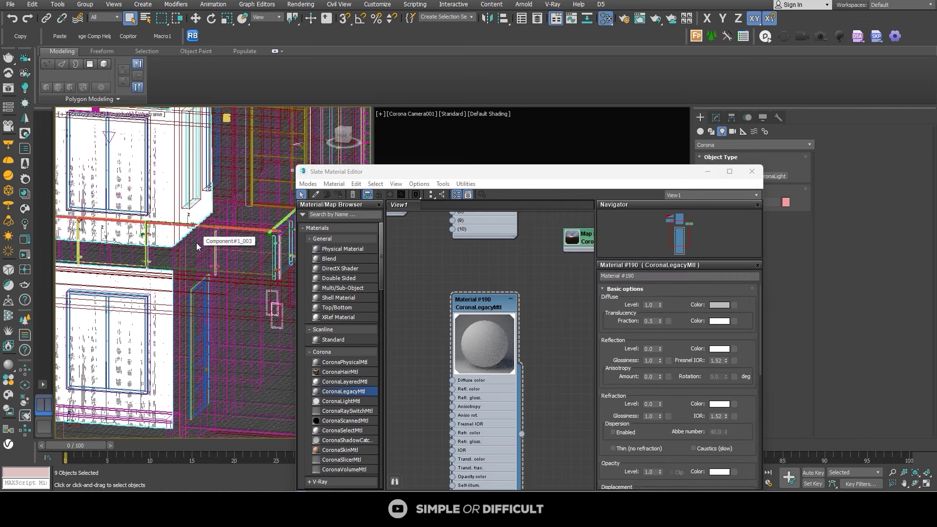
scroll(229, 219, "down", 3)
key("t")
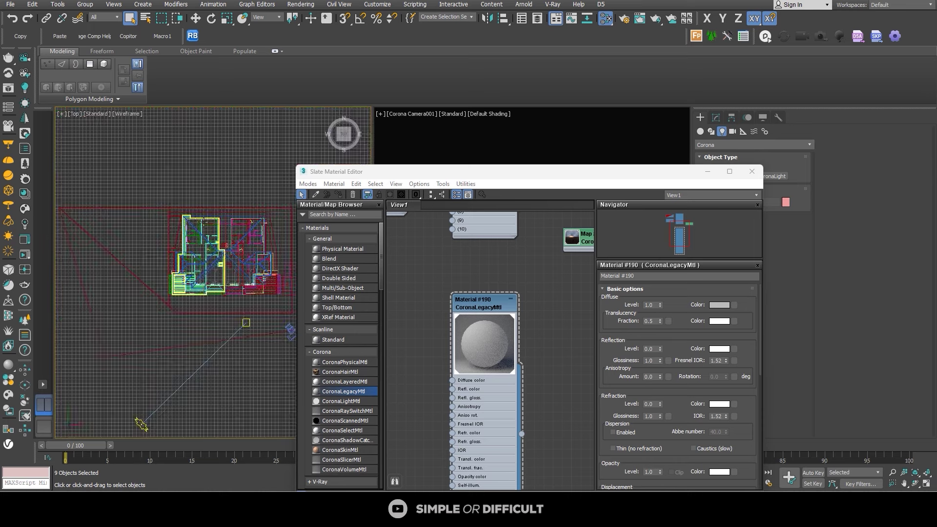
scroll(205, 224, "up", 4)
scroll(205, 224, "down", 5)
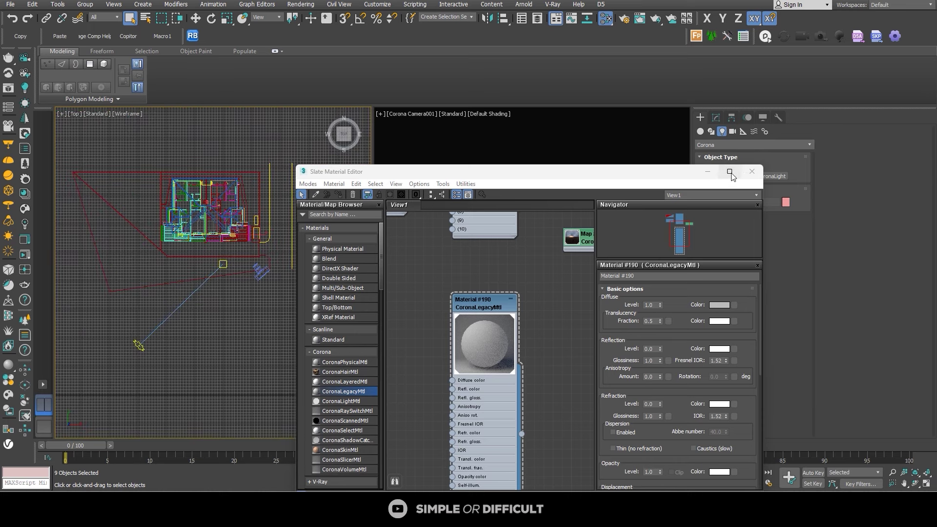
left_click(713, 173)
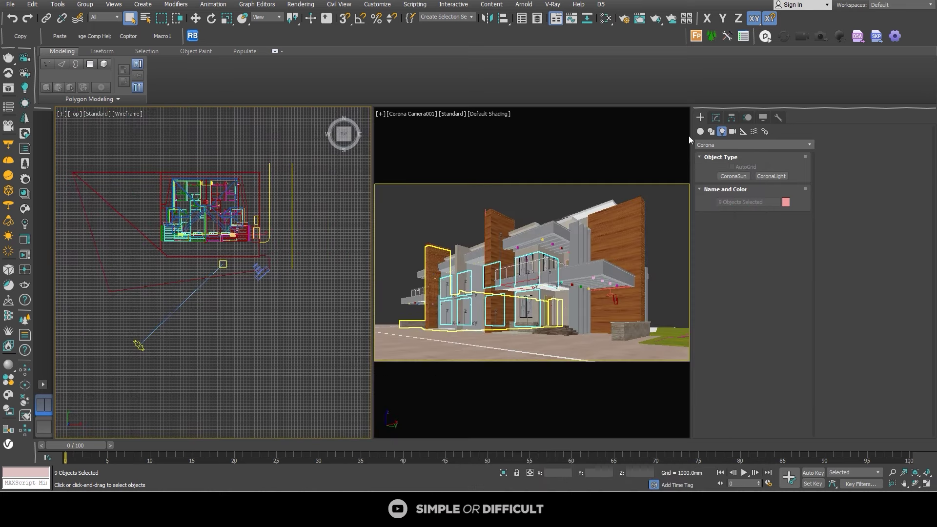
left_click(771, 176)
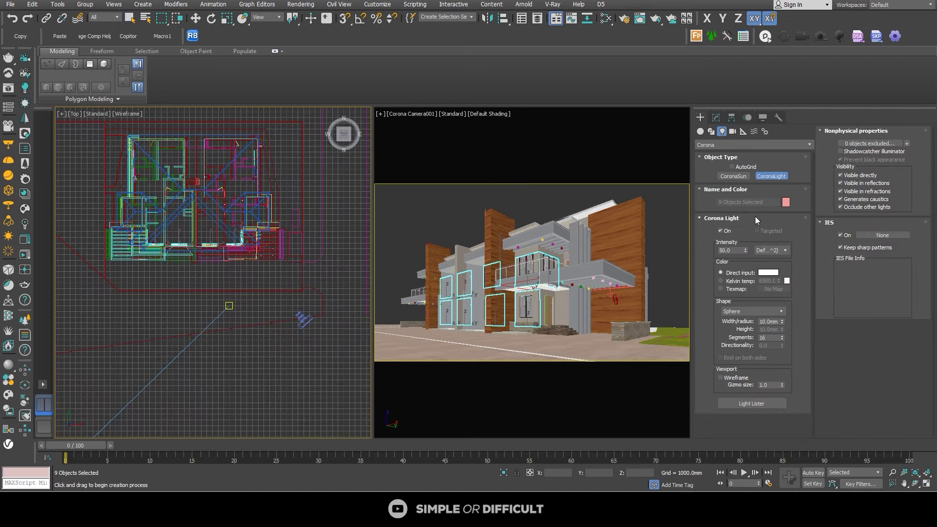
scroll(225, 235, "up", 5)
left_click_drag(211, 223, 233, 231)
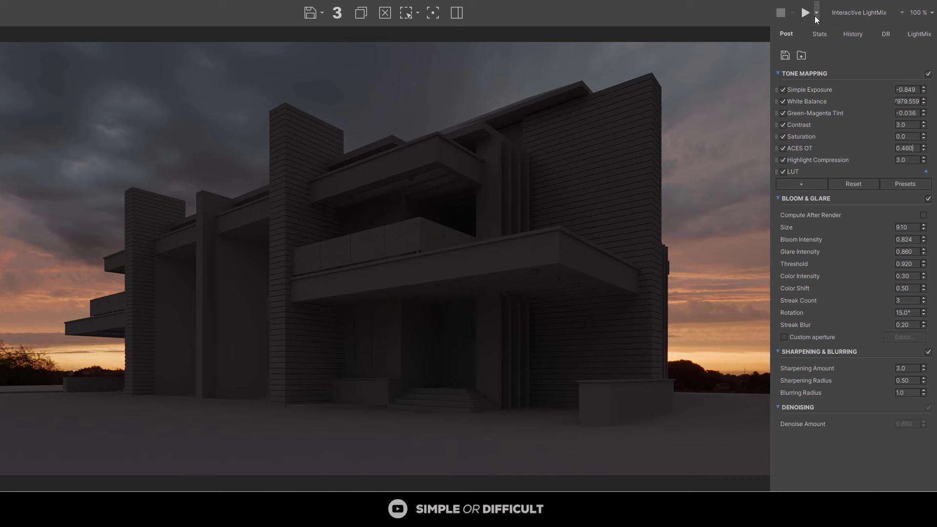
Start interactive rendering, enable Rest (unassigned) in the LightMix, and resize the frame buffer to show the whole house.
left_click(815, 15)
left_click(813, 40)
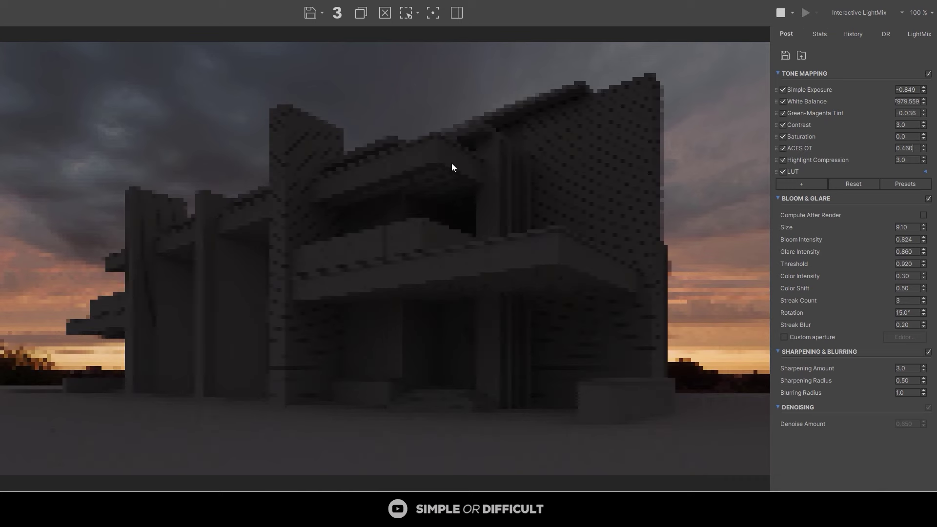
left_click(919, 34)
left_click(784, 108)
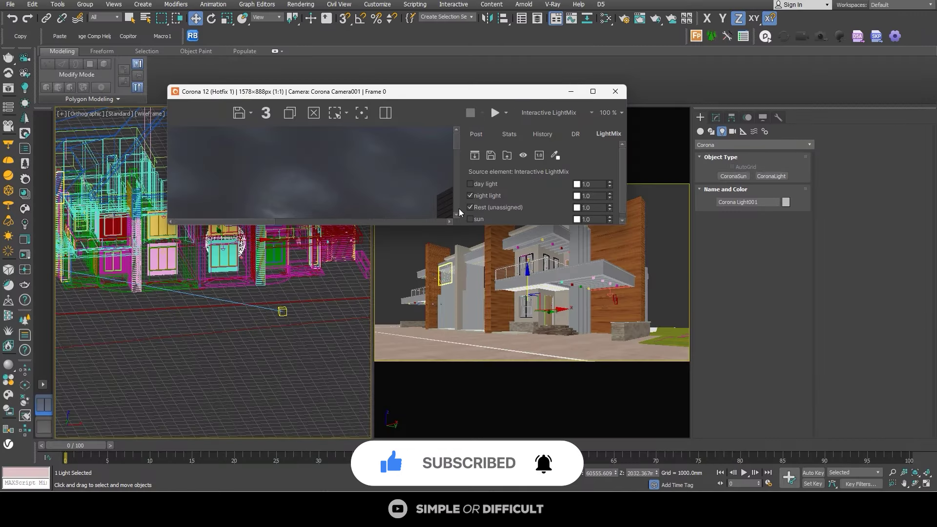
left_click_drag(440, 225, 422, 361)
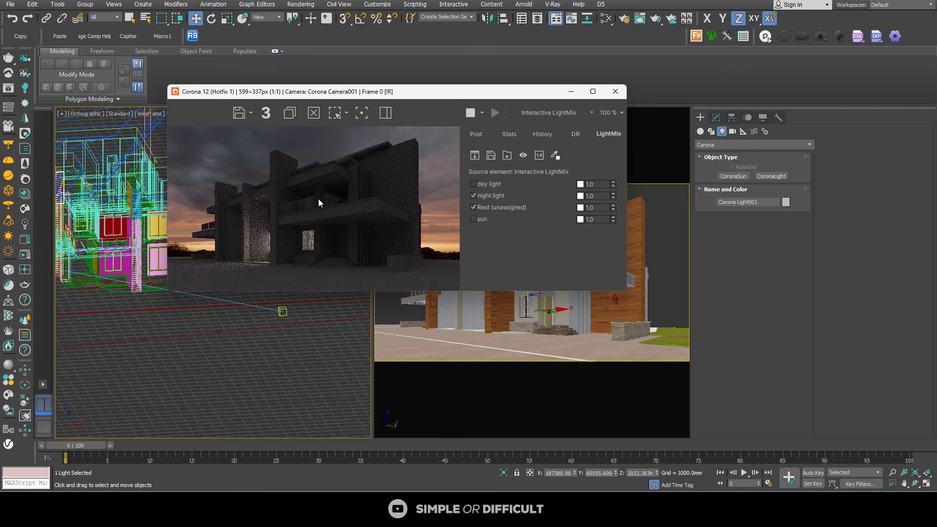
left_click_drag(357, 92, 281, 109)
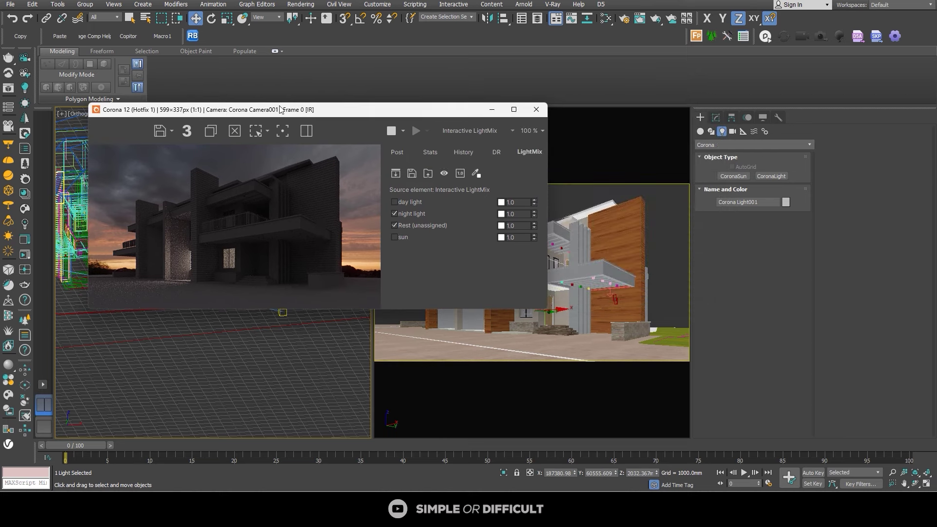
Switch the new light's color to Kelvin temperature and set it to 3600.
left_click(716, 117)
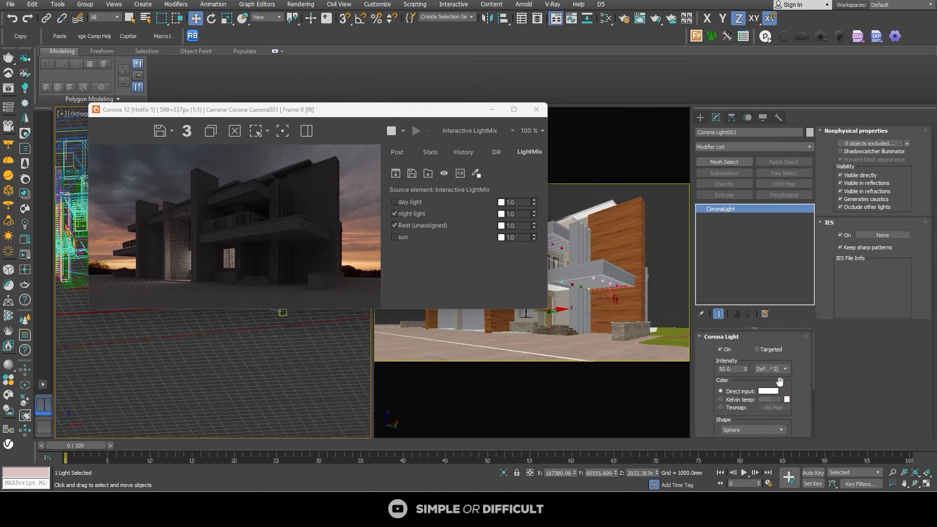
left_click(720, 399)
double_click(767, 399)
type("3600")
key("Return")
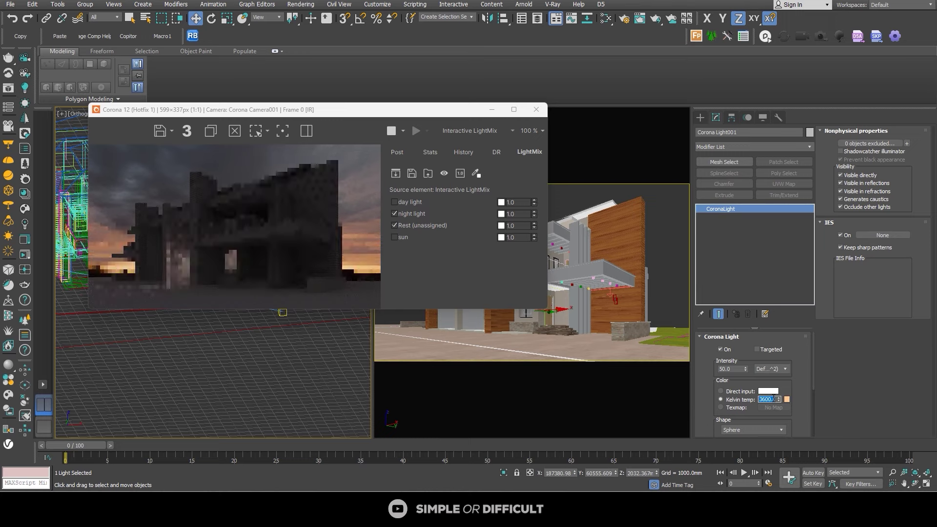
Check the warm glow in the render, and copy the light into another ground-floor room and the upper balcony room.
scroll(228, 243, "up", 1)
scroll(310, 271, "down", 2)
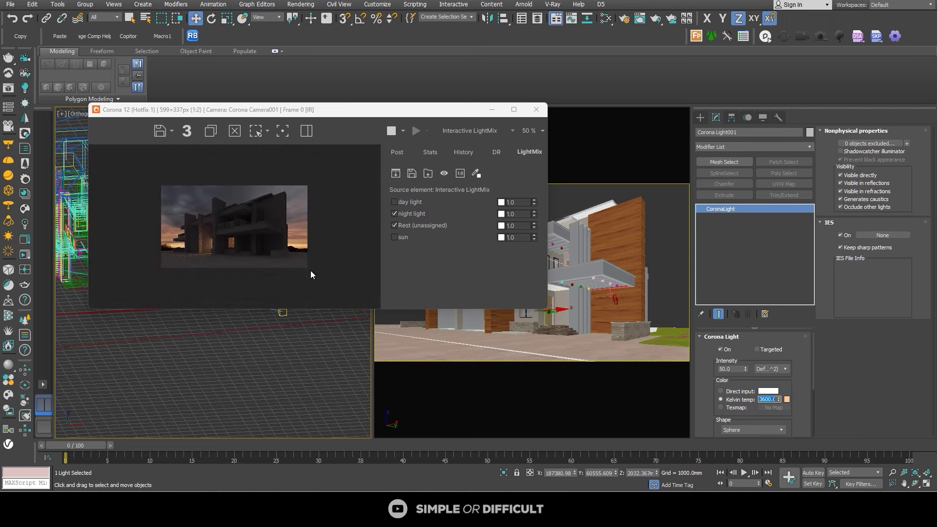
scroll(275, 227, "up", 1)
left_click_drag(340, 115, 544, 137)
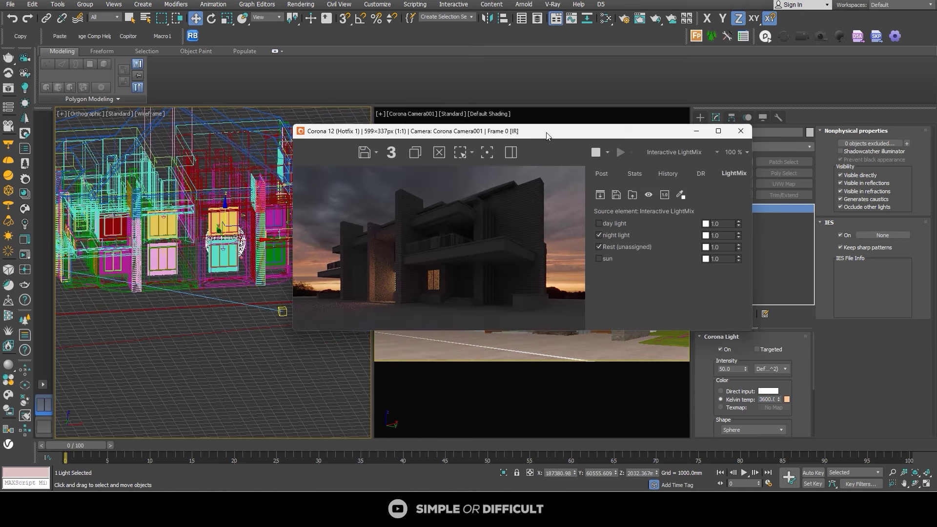
middle_click_drag(214, 247, 254, 242, "alt")
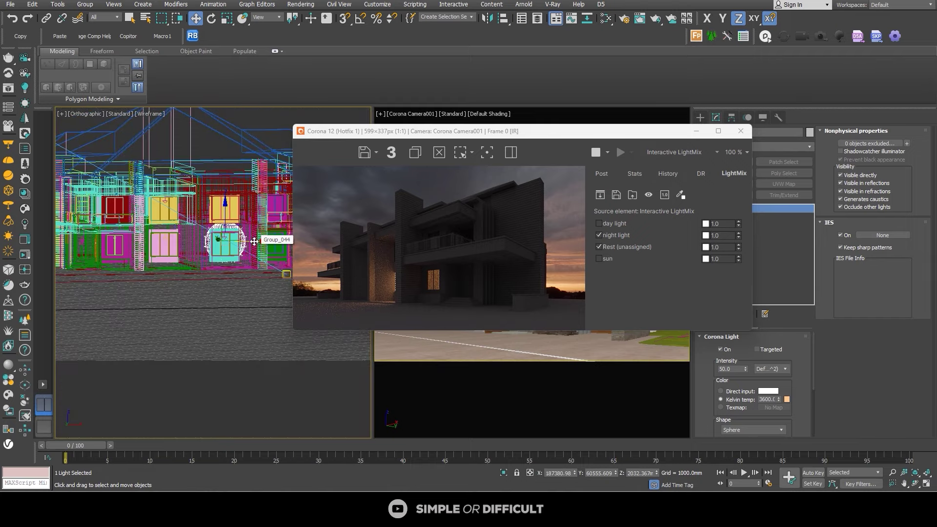
left_click_drag(266, 241, 241, 241)
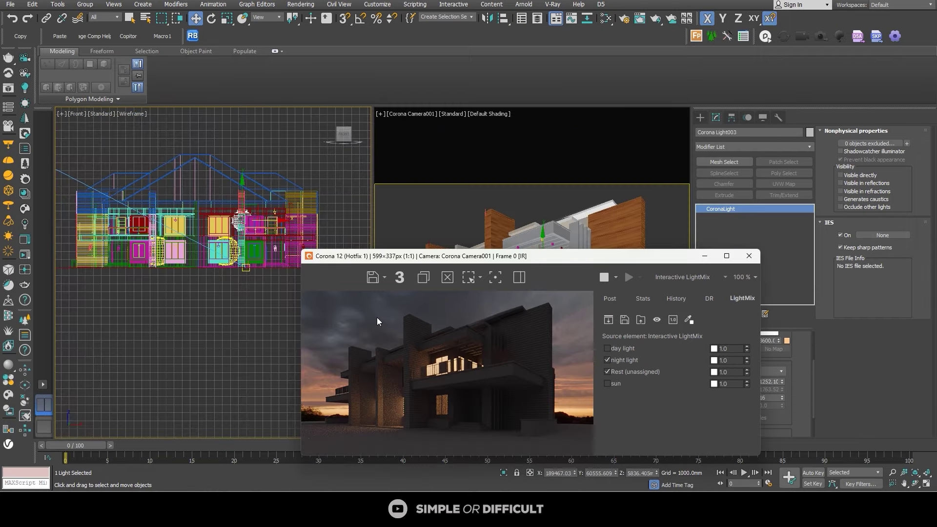
Select one cylindrical ceiling downlight, extend the selection to all similar fixtures, and isolate them.
middle_click_drag(254, 254, 268, 282, "alt")
scroll(268, 282, "up", 6)
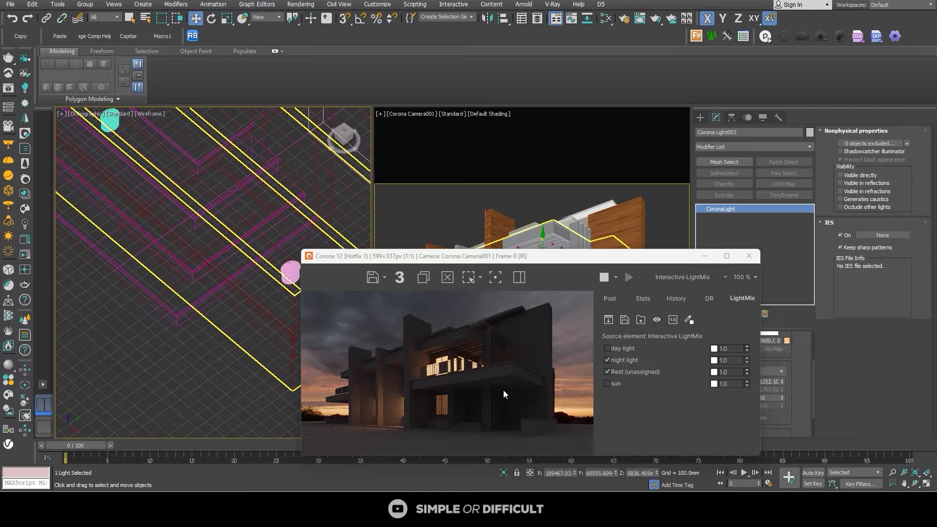
middle_click_drag(309, 232, 209, 224)
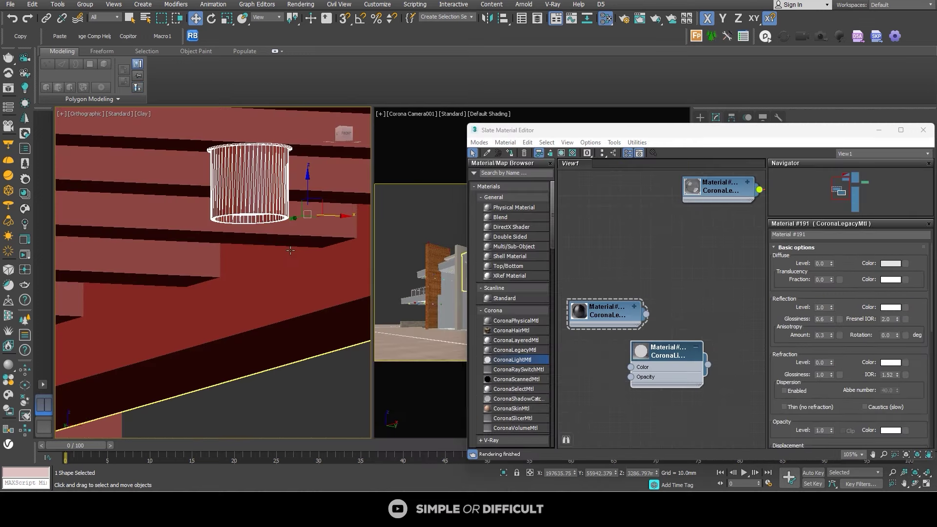
left_click(264, 180)
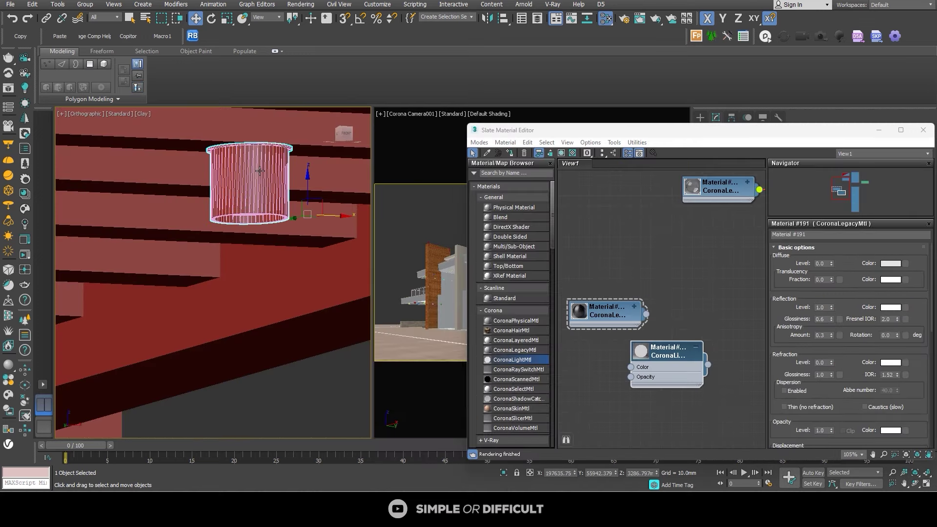
right_click(256, 168)
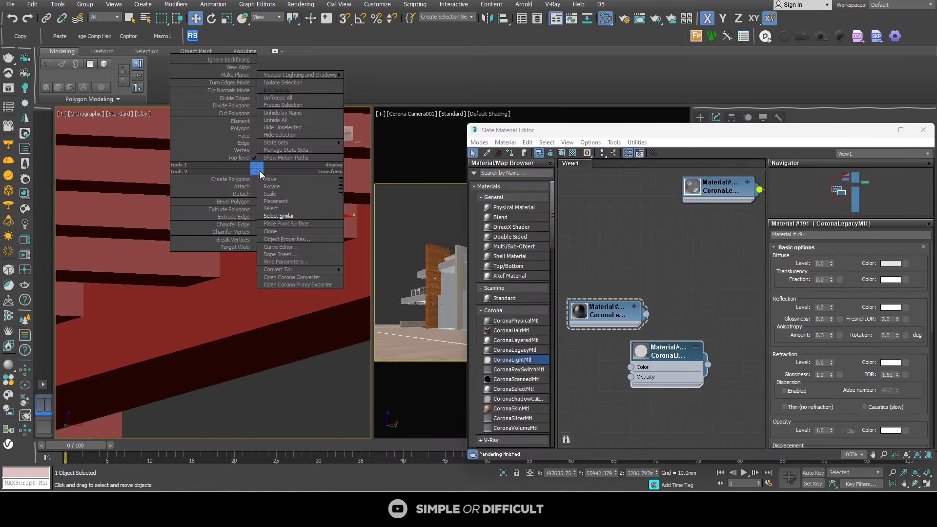
left_click(291, 216)
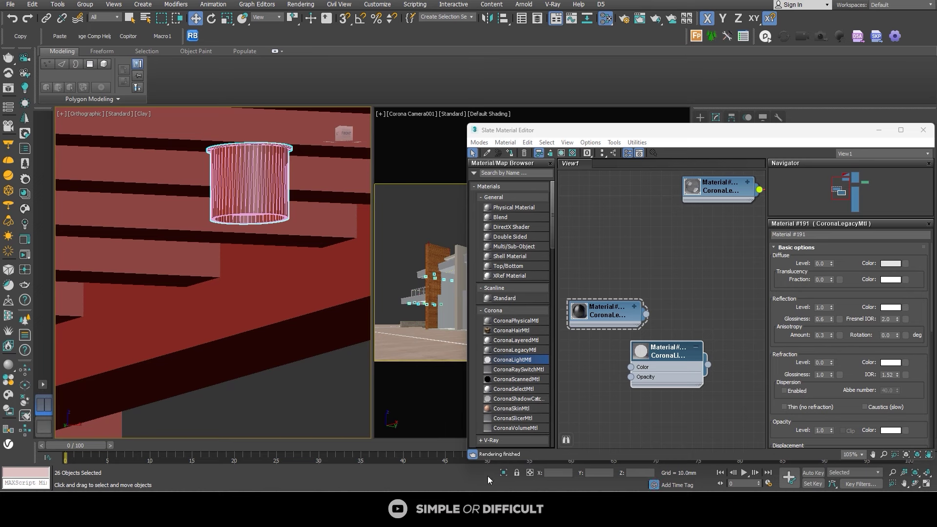
left_click(505, 472)
scroll(264, 228, "down", 2)
scroll(299, 252, "up", 9)
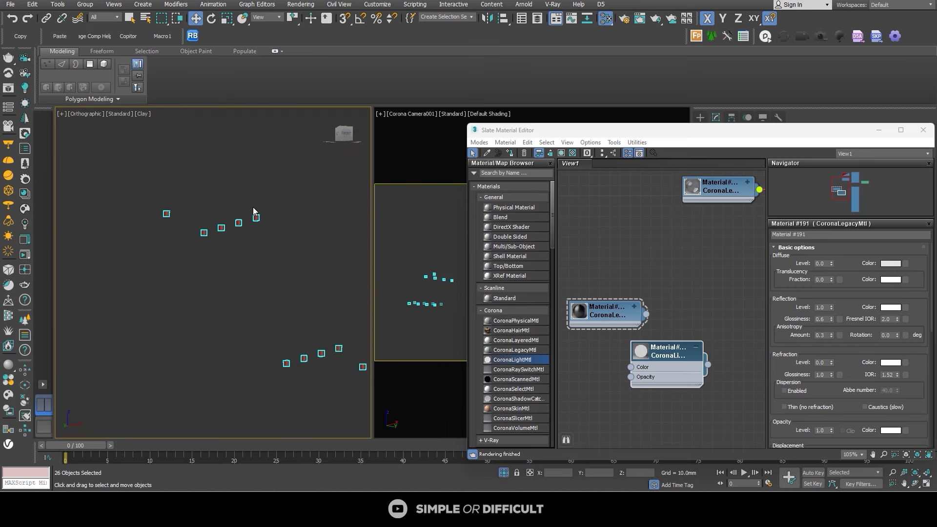
Add the selected downlights to the material override's exclusion list in the Corona scene render settings.
scroll(244, 208, "down", 9)
middle_click_drag(277, 175, 297, 195, "alt")
left_click_drag(297, 195, 124, 308)
scroll(605, 315, "up", 3)
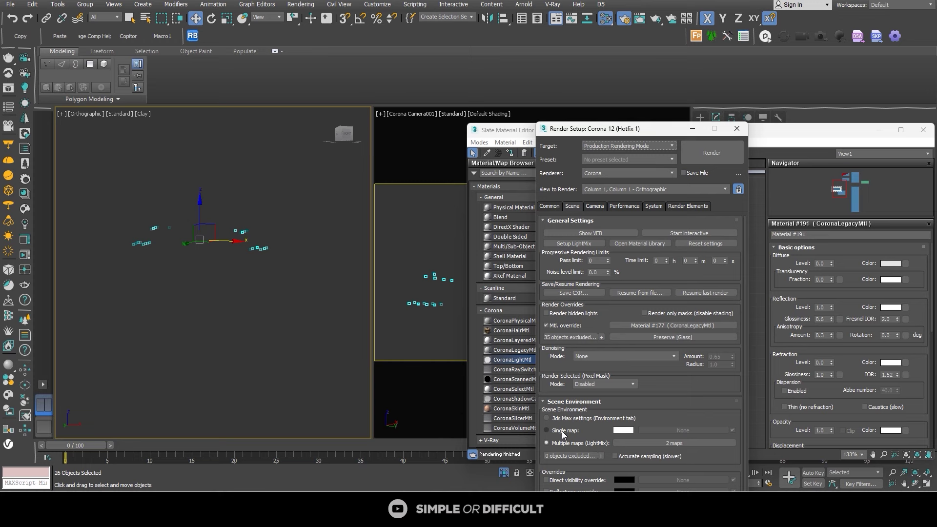
left_click(601, 337)
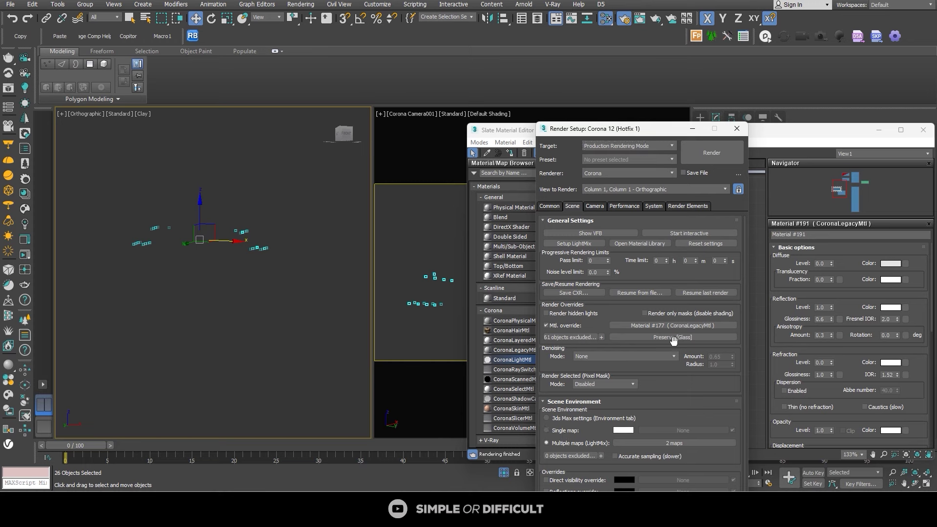
left_click(737, 129)
Move in on one isolated downlight and select its round inner lamp face at polygon level.
scroll(262, 234, "up", 3)
middle_click_drag(242, 228, 257, 341)
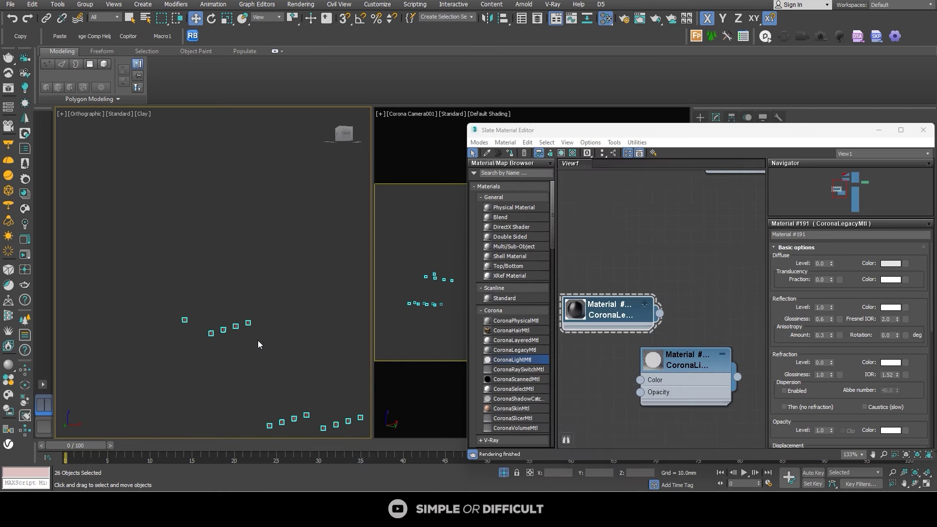
scroll(229, 308, "up", 5)
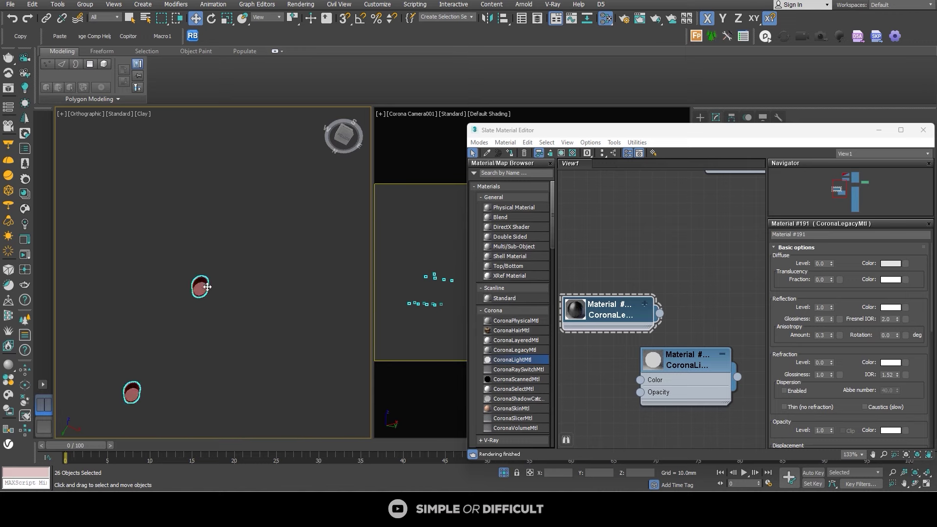
scroll(207, 287, "up", 2)
left_click_drag(670, 128, 471, 141)
left_click(764, 351)
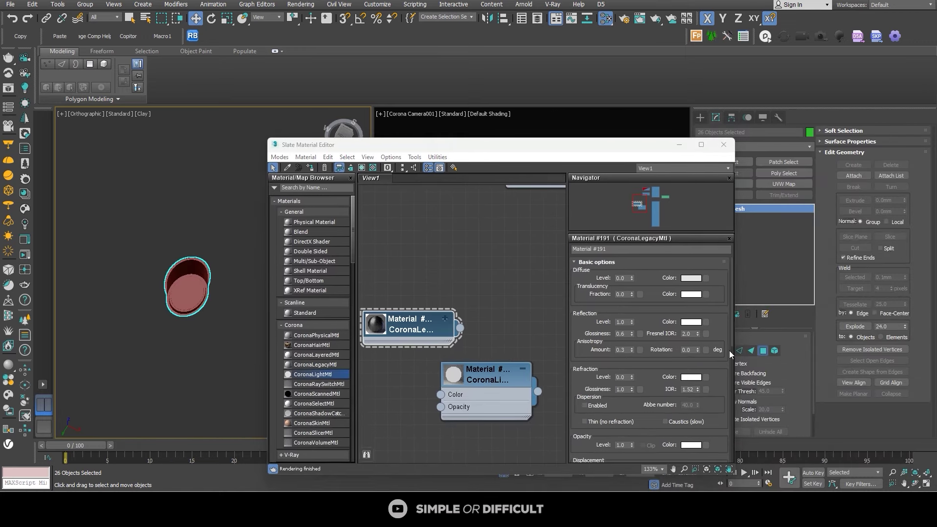
scroll(186, 295, "up", 3)
left_click(186, 295)
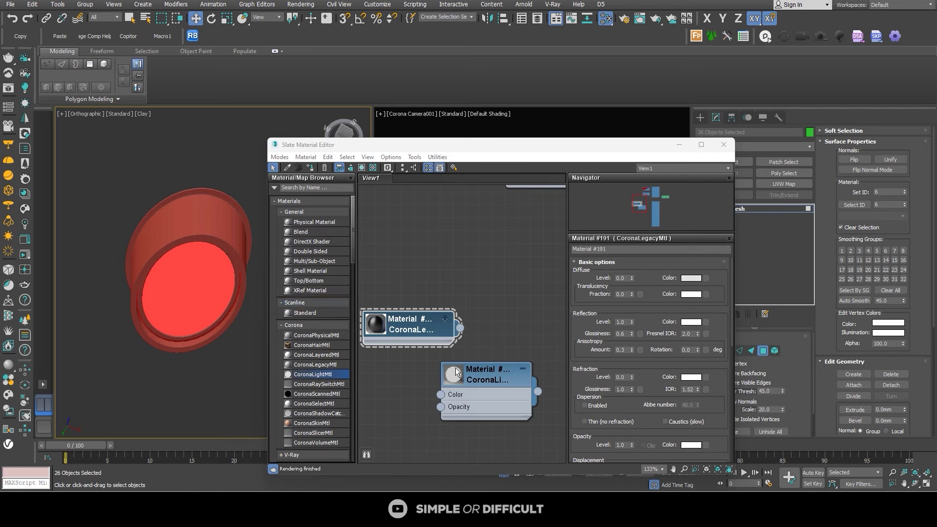
Assign the CoronaLightMtl to the selected lamp face and switch the orthographic viewport to Default Shading.
double_click(495, 382)
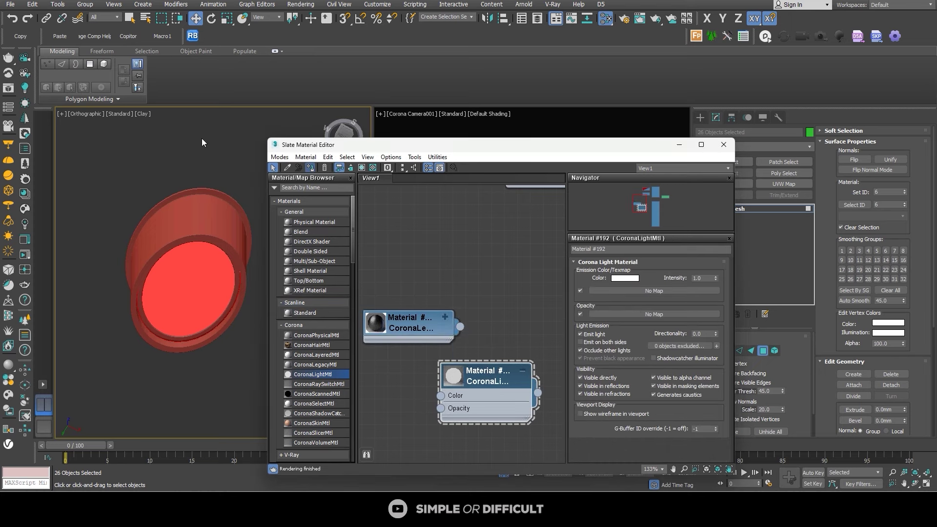
left_click(144, 116)
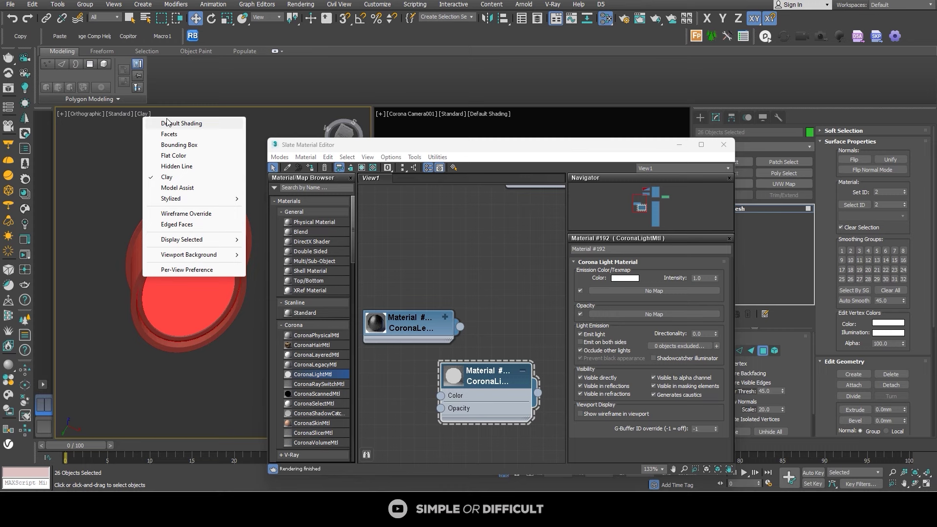
left_click(181, 124)
key("z")
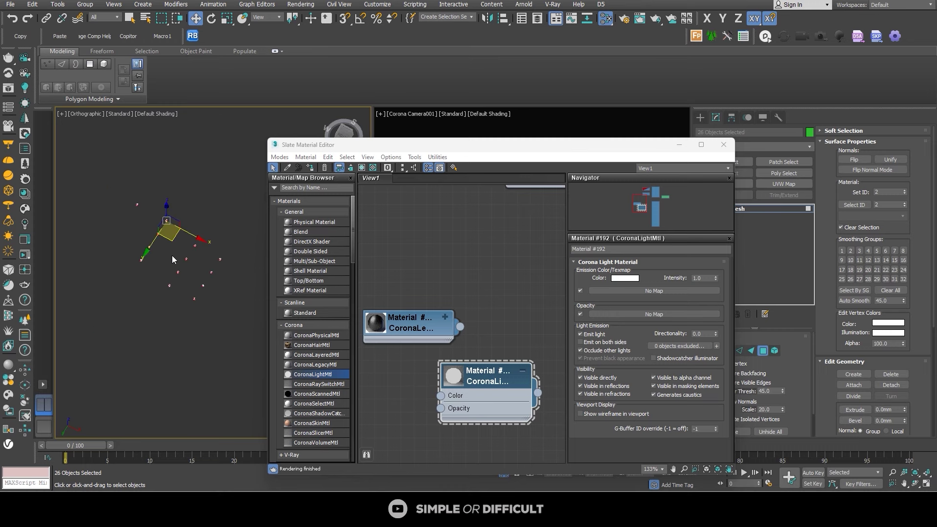
scroll(230, 203, "down", 3)
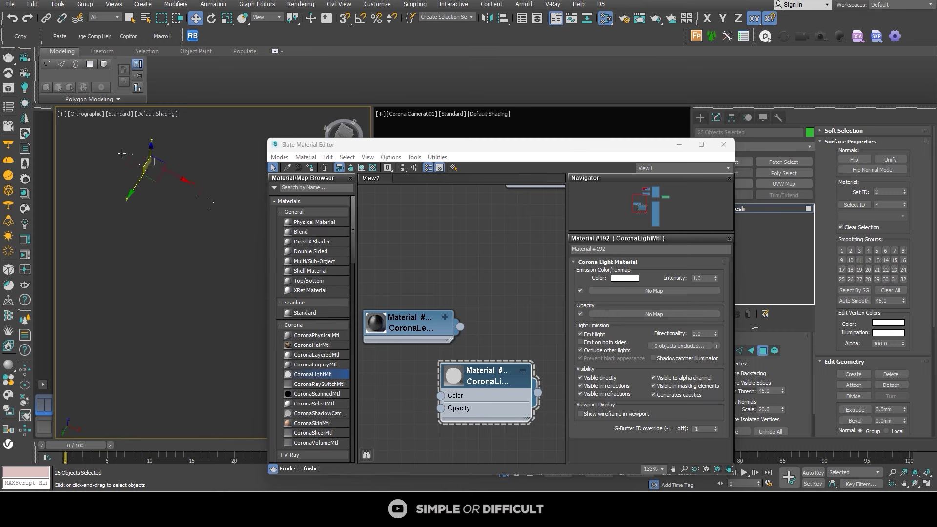
scroll(215, 170, "up", 4)
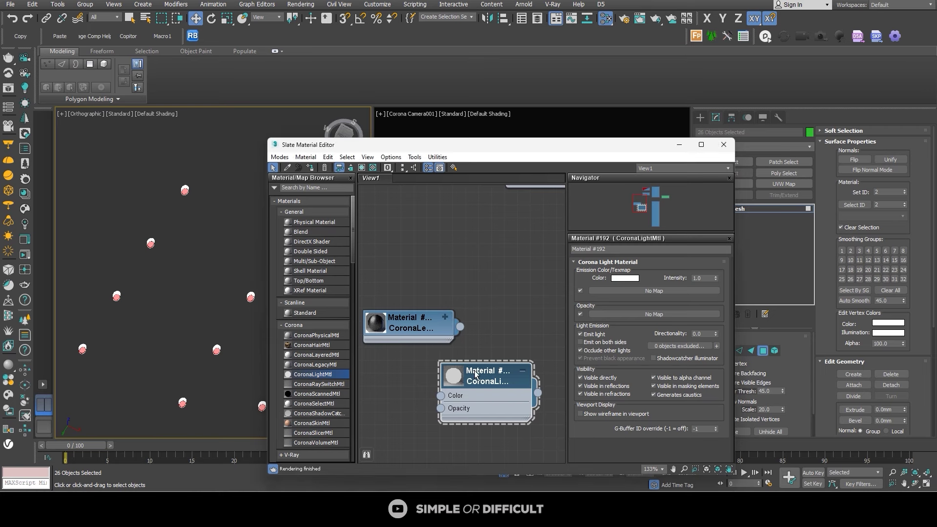
Set the CoronaLightMtl's intensity to 20 and end the isolation so the house is shown again.
double_click(711, 277)
type("20")
key("Return")
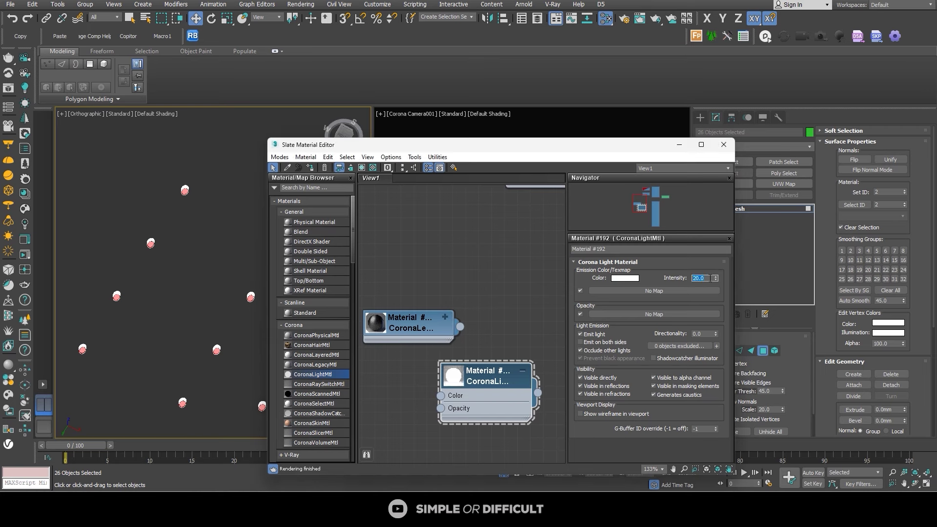
left_click(516, 264)
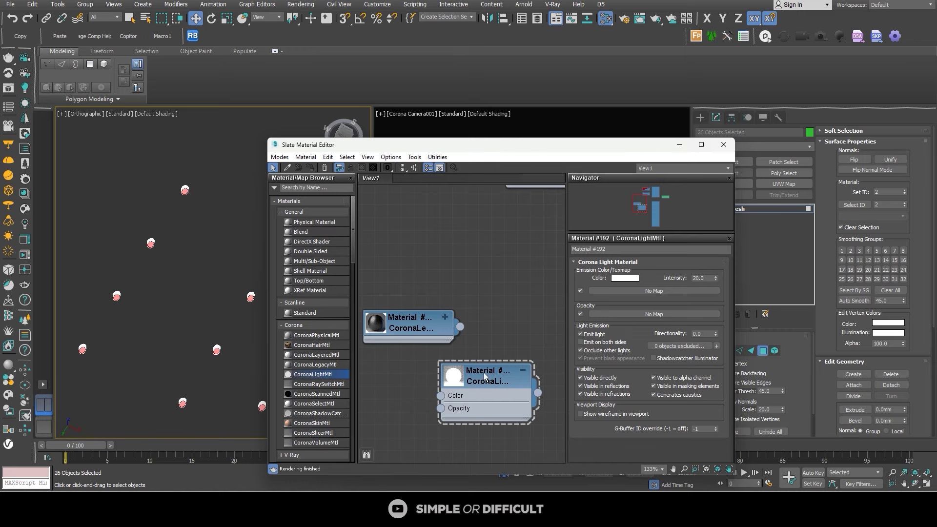
scroll(187, 208, "down", 2)
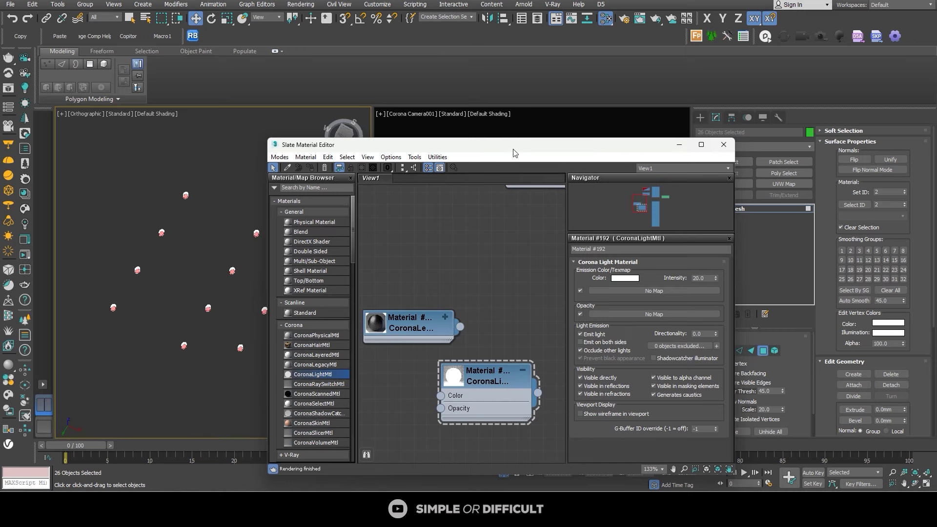
left_click_drag(514, 153, 616, 287)
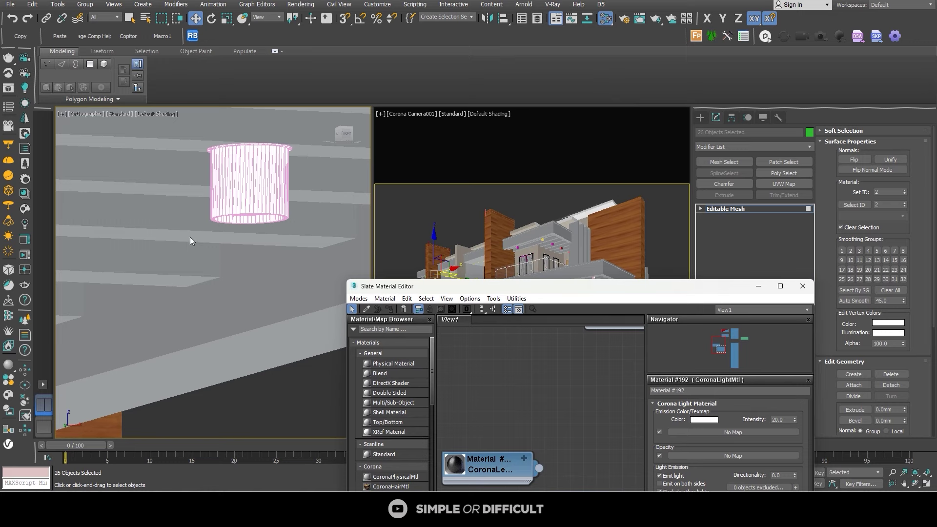
Start interactive rendering in the maximized frame buffer and inspect the downlights under the balcony and porch.
left_click(25, 239)
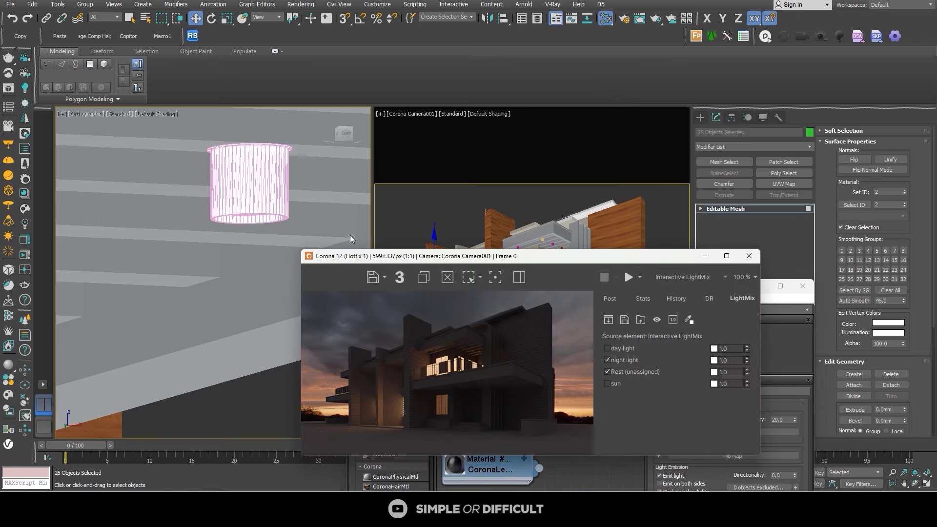
left_click(726, 256)
left_click(814, 16)
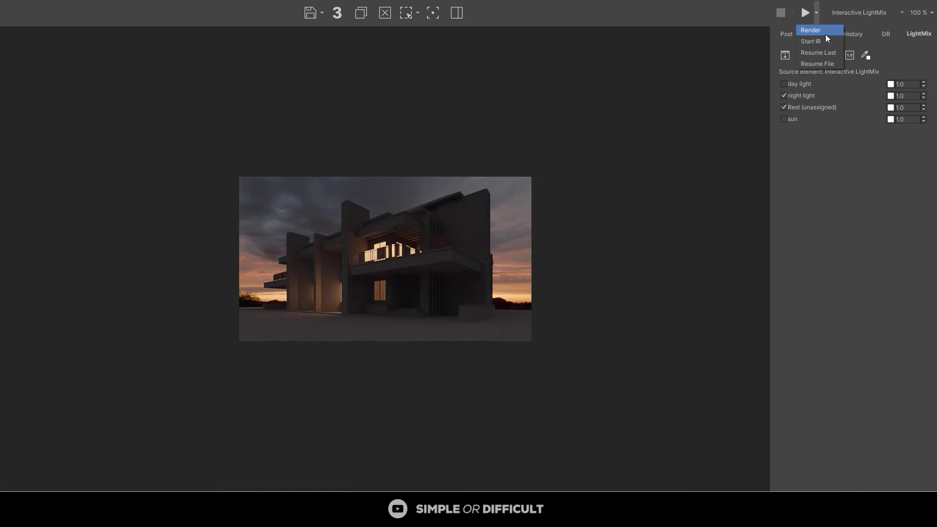
left_click(824, 34)
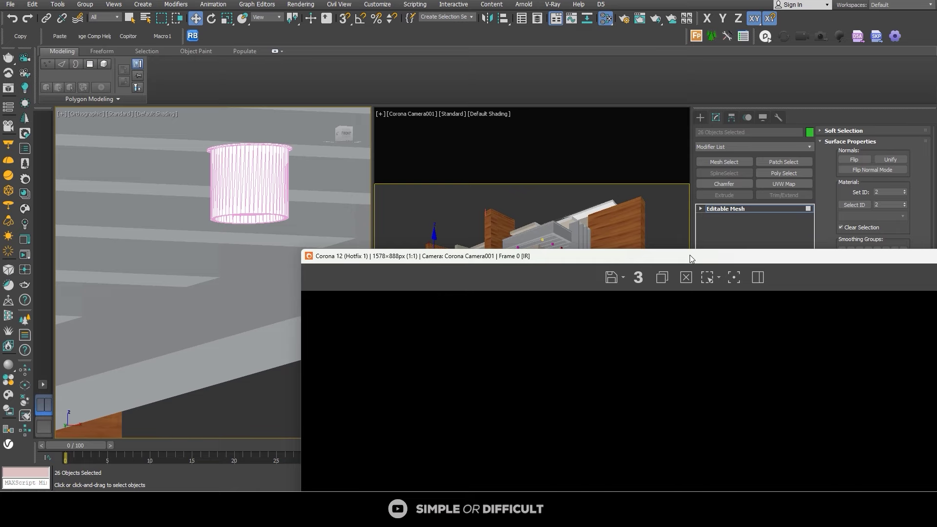
double_click(691, 255)
scroll(576, 297, "up", 1)
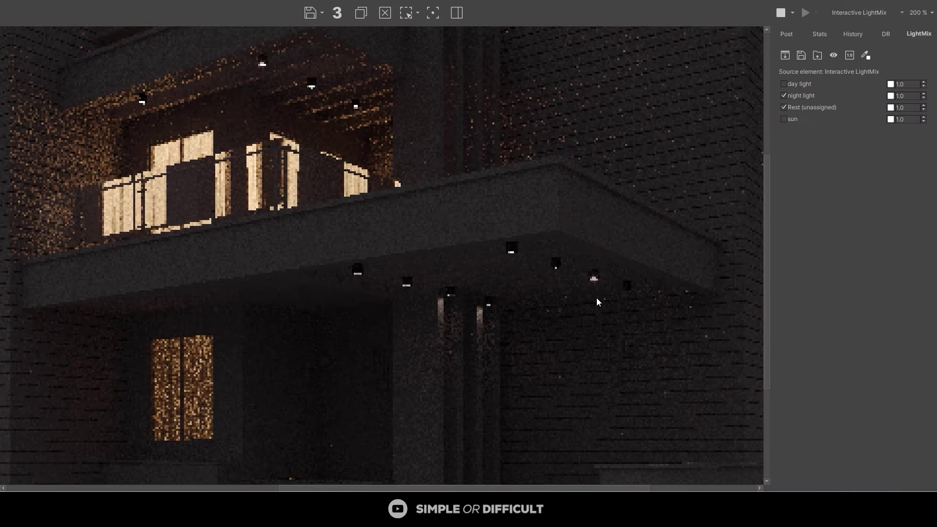
scroll(518, 295, "down", 2)
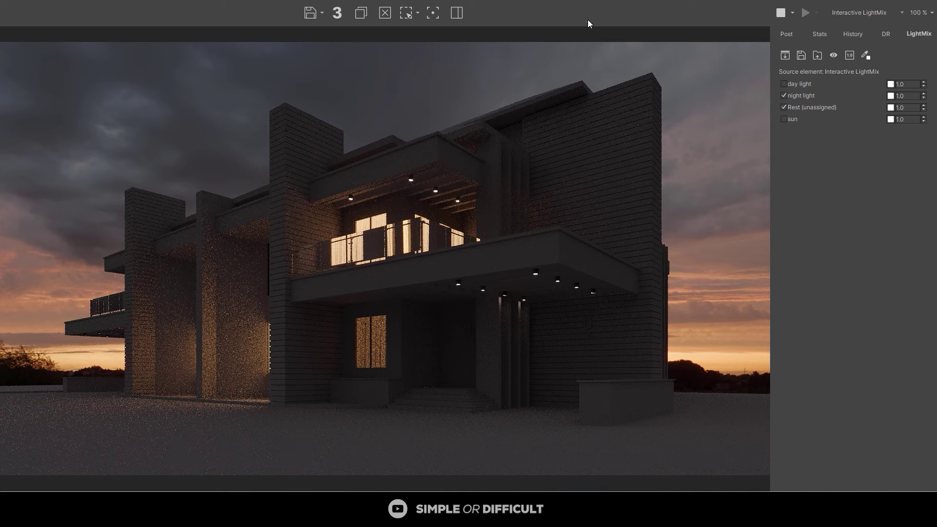
Set the downlight CoronaLightMtl's intensity to 1100 and check the brighter fixtures in the interactive render.
left_click_drag(589, 1, 672, 59)
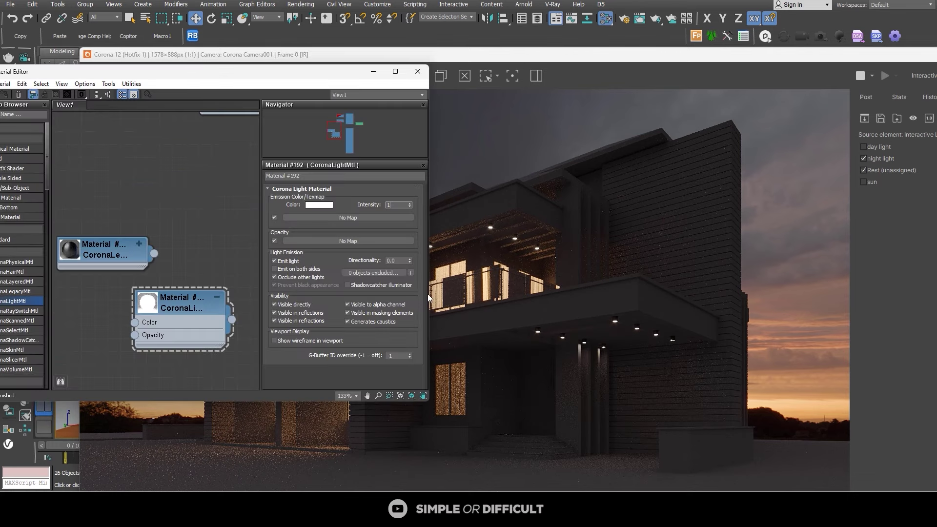
type("00")
key("Return")
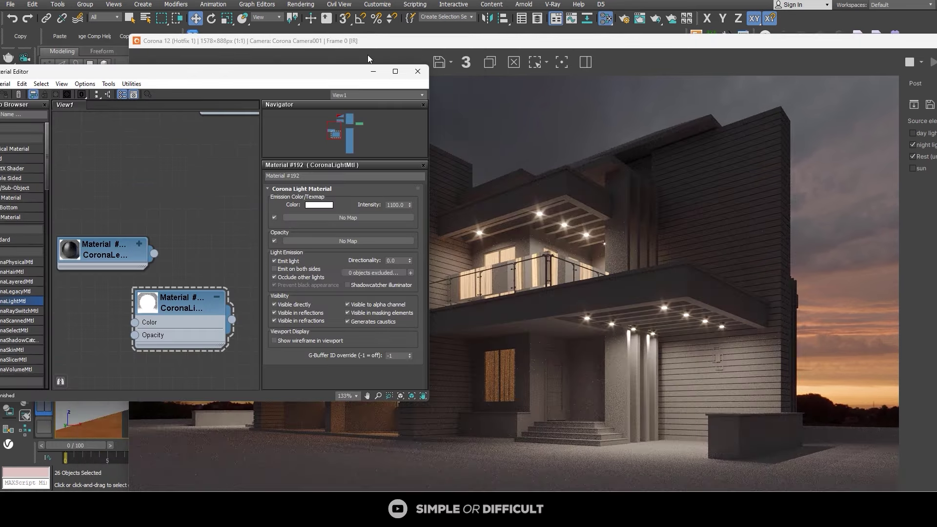
left_click(367, 59)
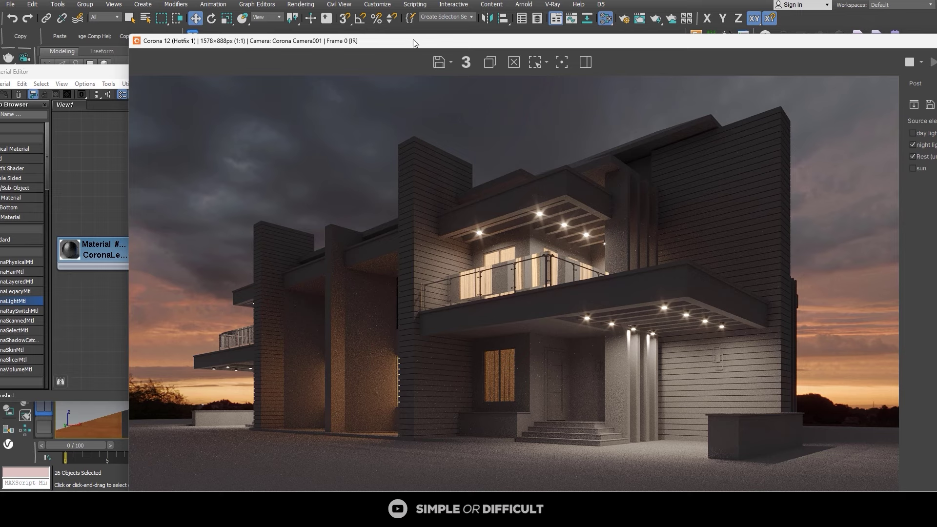
left_click_drag(413, 40, 541, 170)
left_click(373, 72)
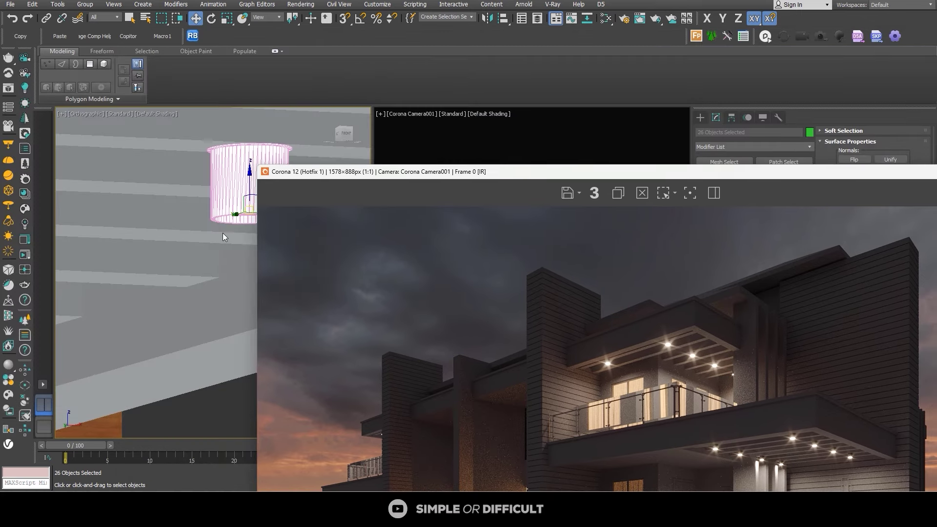
Select the white ceiling mesh and pick the thin diagonal strip face in it at polygon level.
scroll(196, 262, "down", 5)
middle_click_drag(191, 222, 275, 321)
scroll(155, 306, "up", 7)
scroll(154, 306, "down", 7)
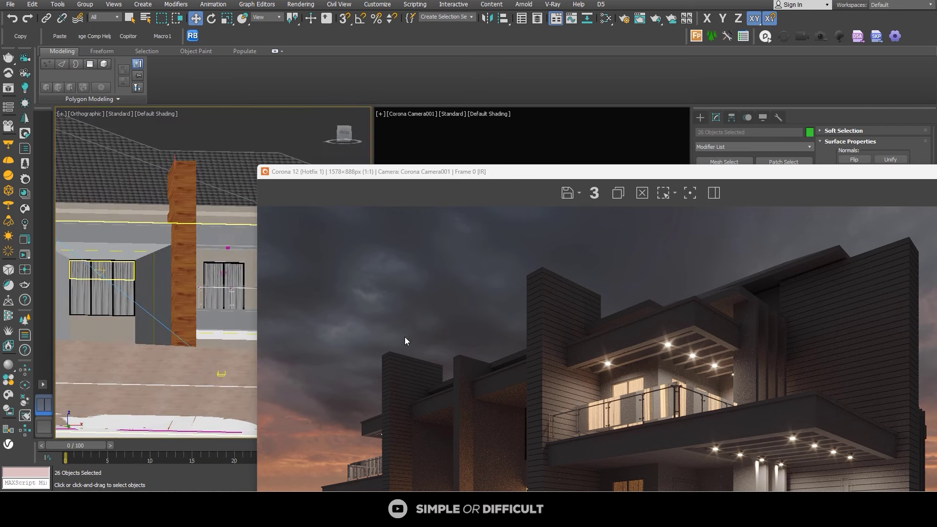
scroll(525, 352, "down", 3)
scroll(615, 428, "up", 2)
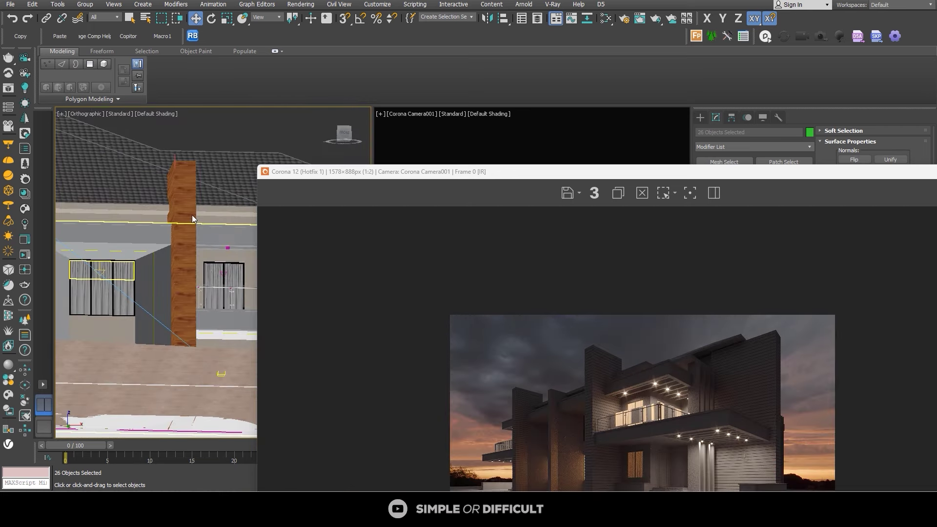
scroll(188, 229, "down", 3)
scroll(180, 259, "up", 2)
middle_click_drag(179, 259, 138, 271, "alt")
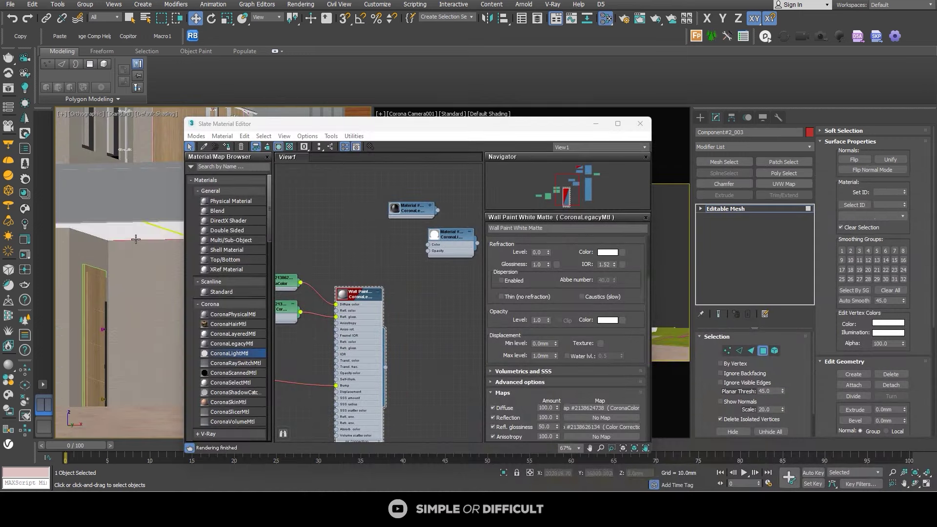
left_click(135, 240)
scroll(146, 230, "up", 3)
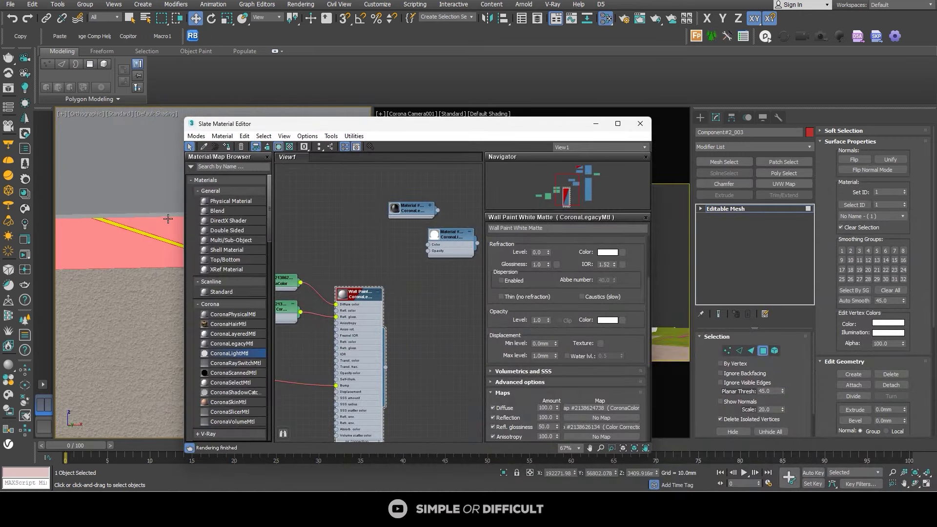
scroll(140, 233, "up", 2)
left_click(141, 233)
Copy the downlight CoronaLightMtl, assign the copy to the selected ceiling strip face and set its intensity to 30.
scroll(187, 229, "down", 3)
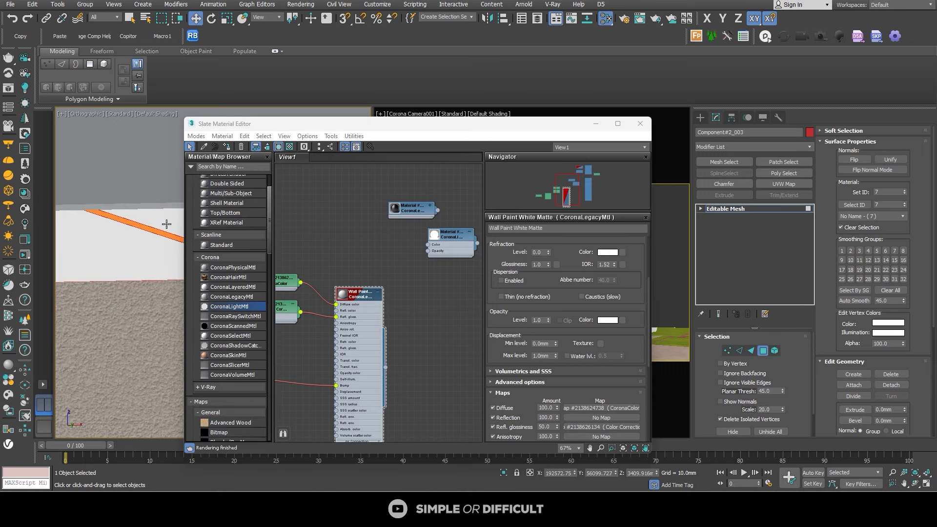
scroll(457, 236, "down", 1)
middle_click_drag(457, 235, 415, 227)
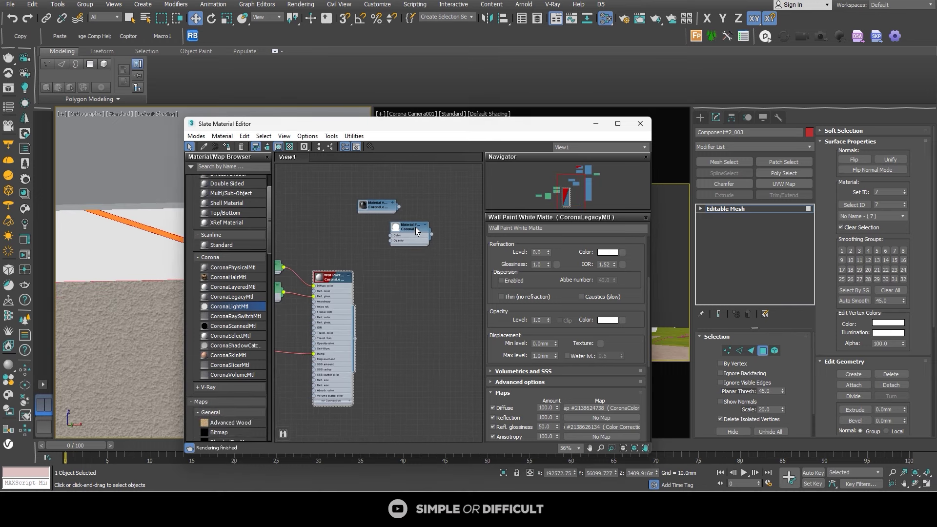
left_click_drag(416, 229, 428, 288, "shift")
scroll(427, 286, "up", 1)
double_click(428, 288)
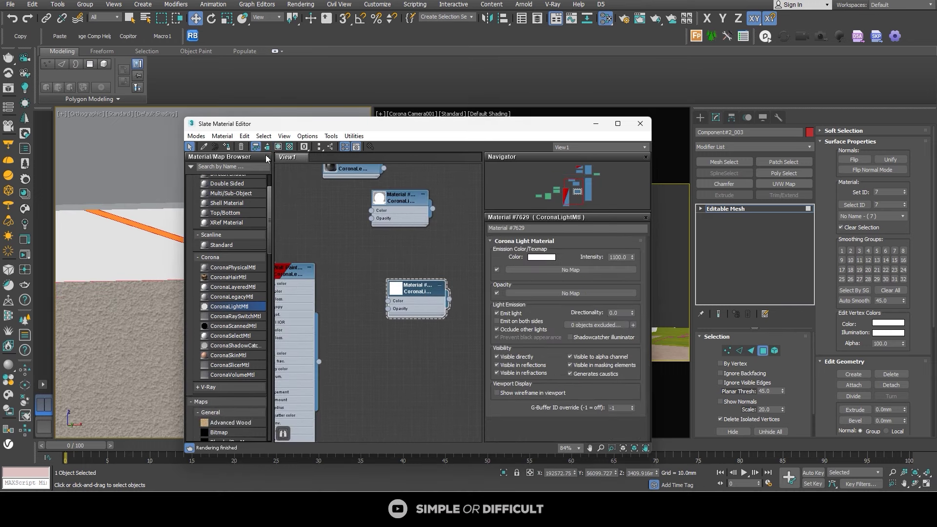
left_click(228, 148)
left_click(623, 257)
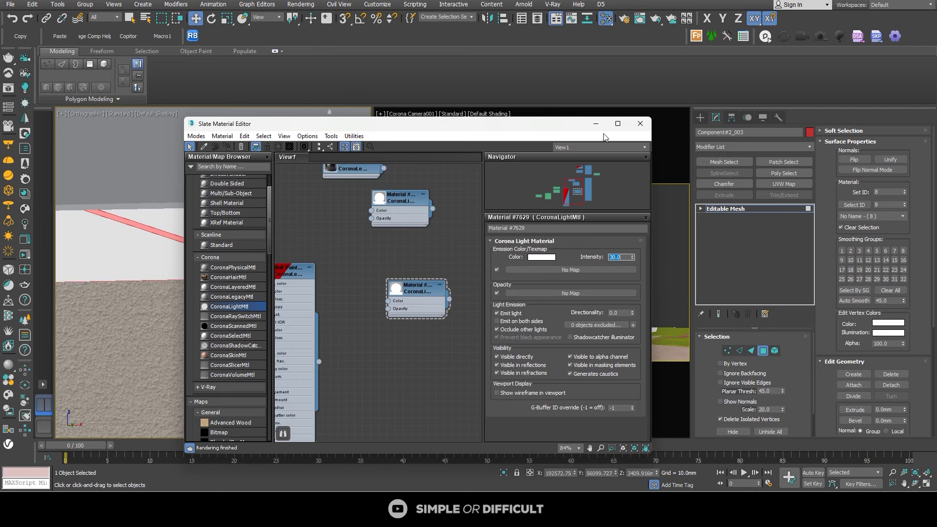
key("m")
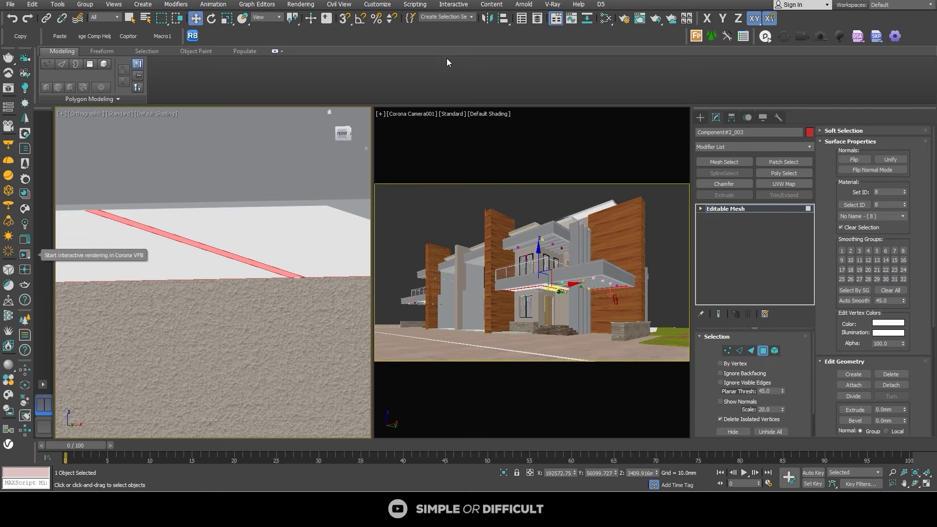
Start interactive rendering in the Corona frame buffer and inspect the ceiling strip under the balcony up close.
left_click(625, 20)
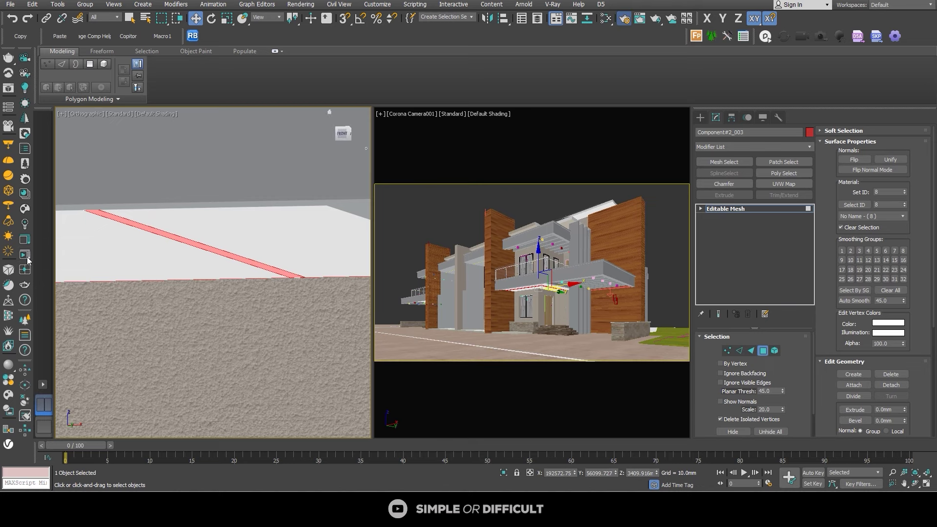
left_click(26, 240)
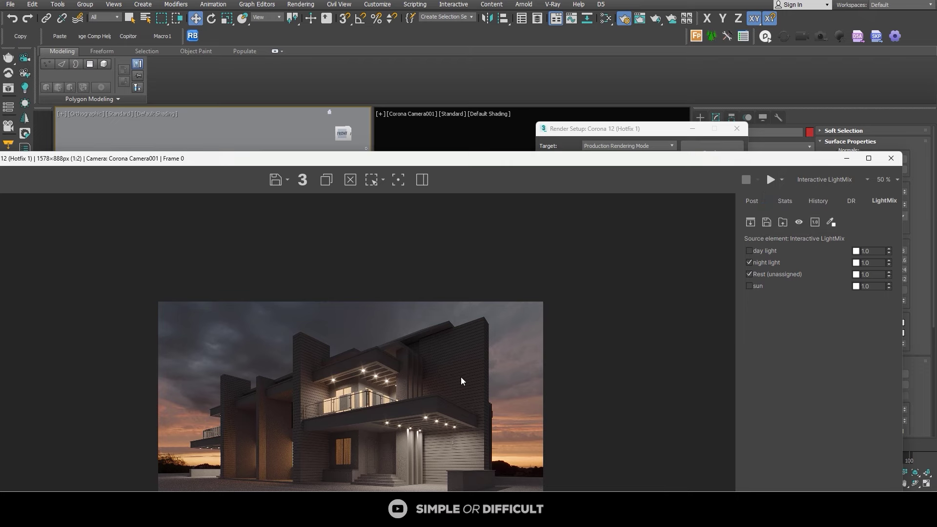
scroll(385, 431, "up", 4)
scroll(393, 391, "down", 2)
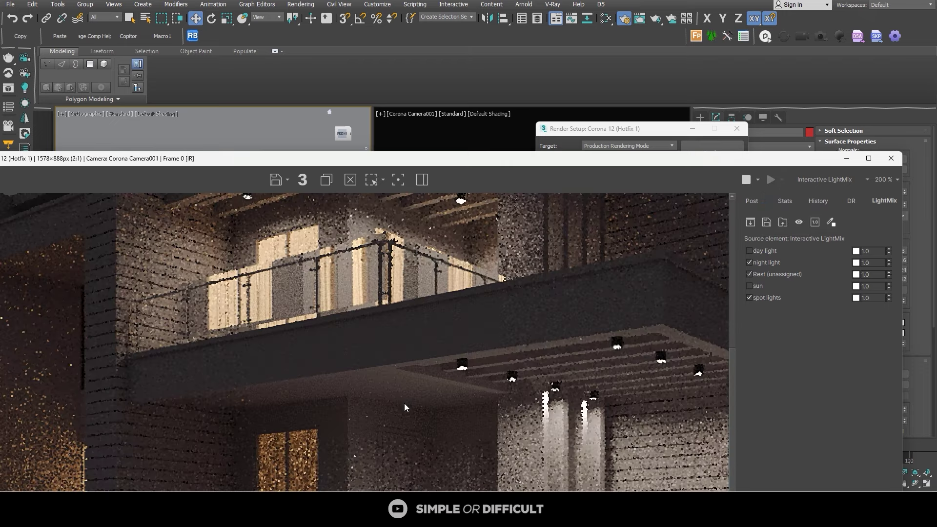
scroll(404, 403, "up", 1)
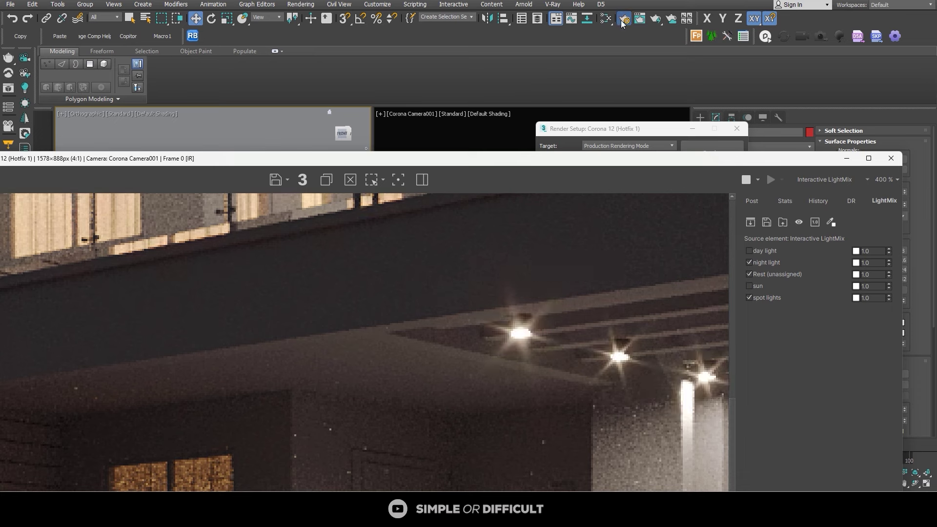
Enable Preserve Light material in the render's material override settings and check the glowing ceiling strip.
left_click(643, 131)
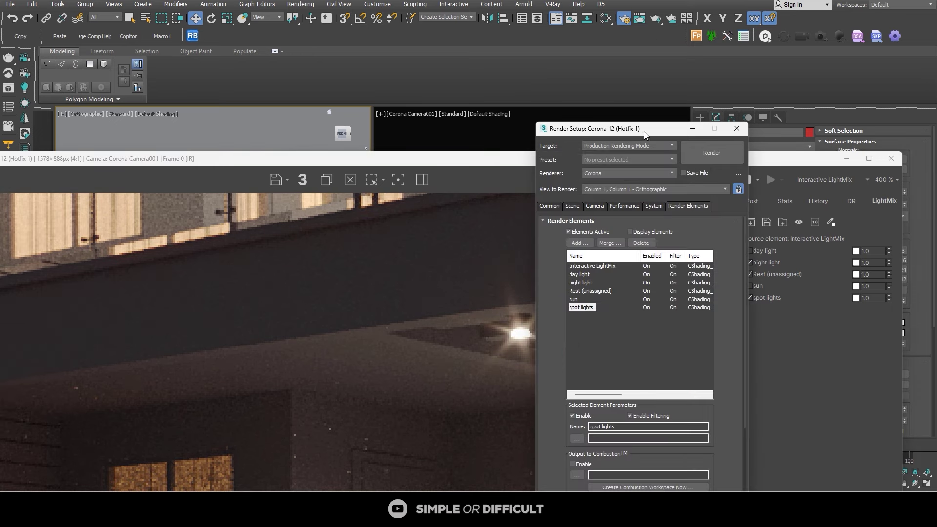
left_click(578, 206)
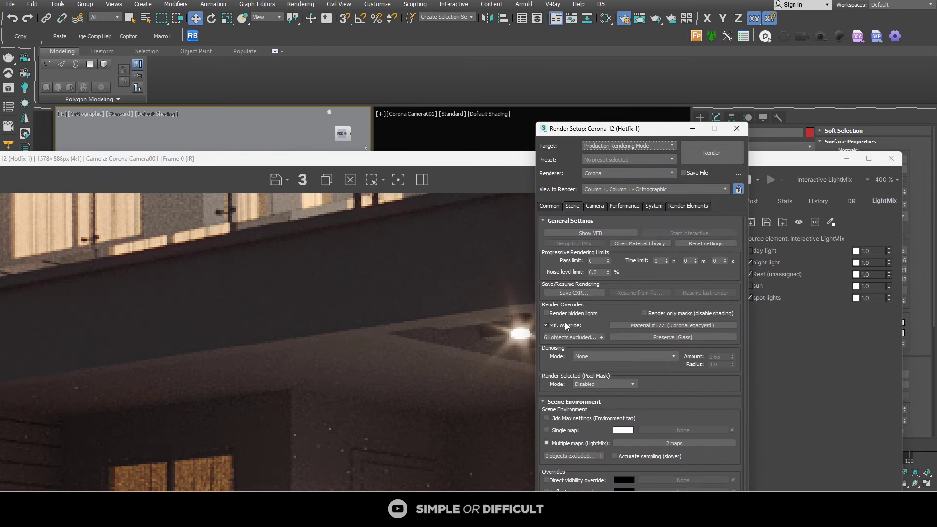
left_click(658, 338)
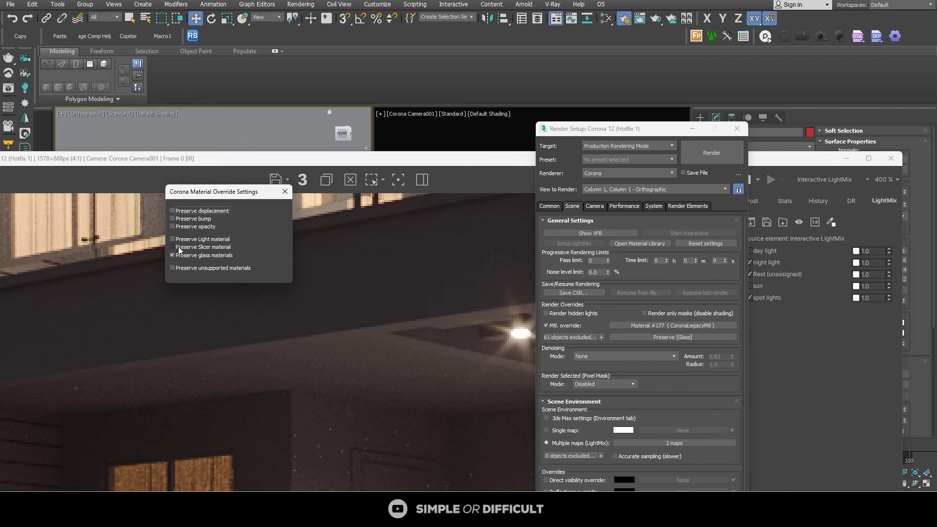
left_click(181, 240)
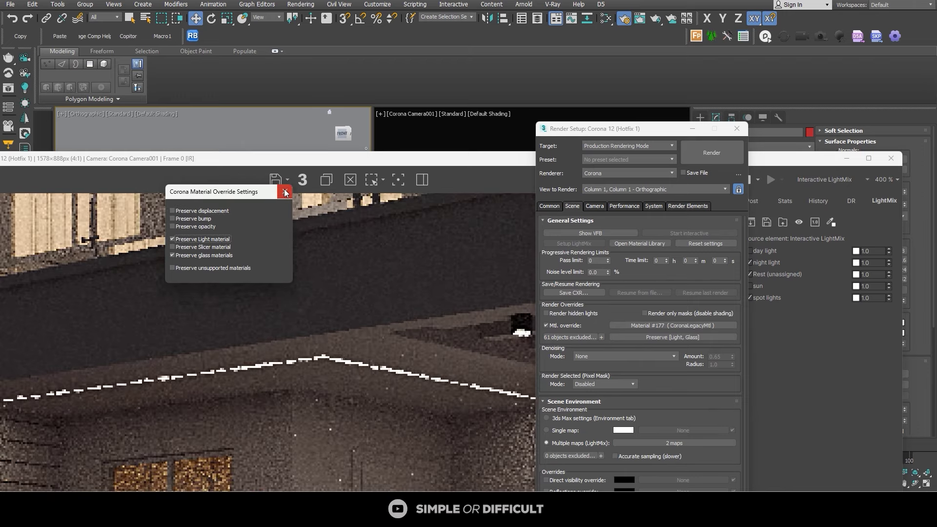
left_click(285, 192)
scroll(354, 335, "down", 2)
scroll(371, 385, "up", 1)
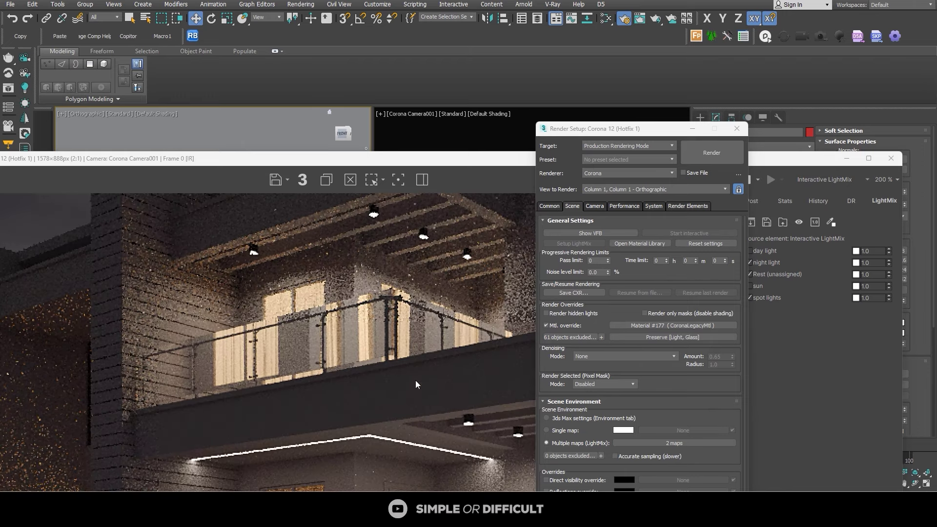
Maximize the frame buffer and preview the render with the day light layer switched on and off.
left_click(464, 156)
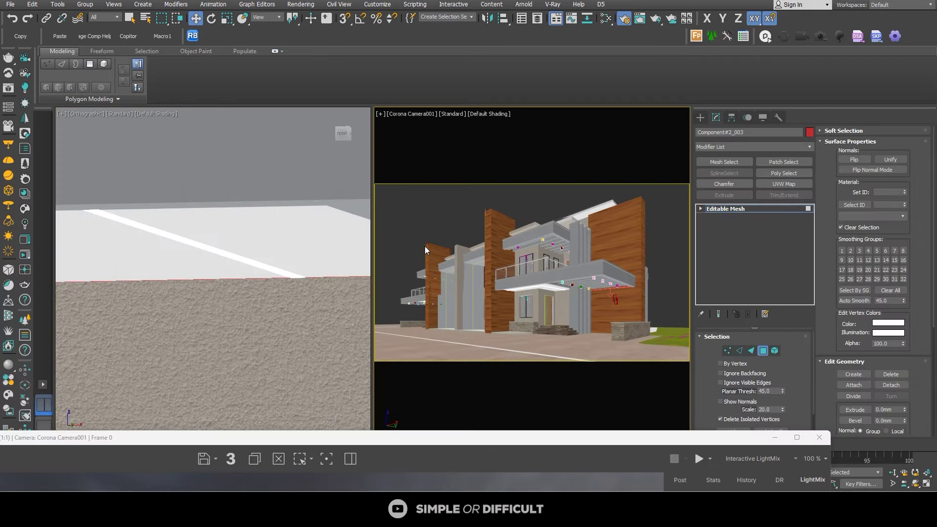
double_click(593, 438)
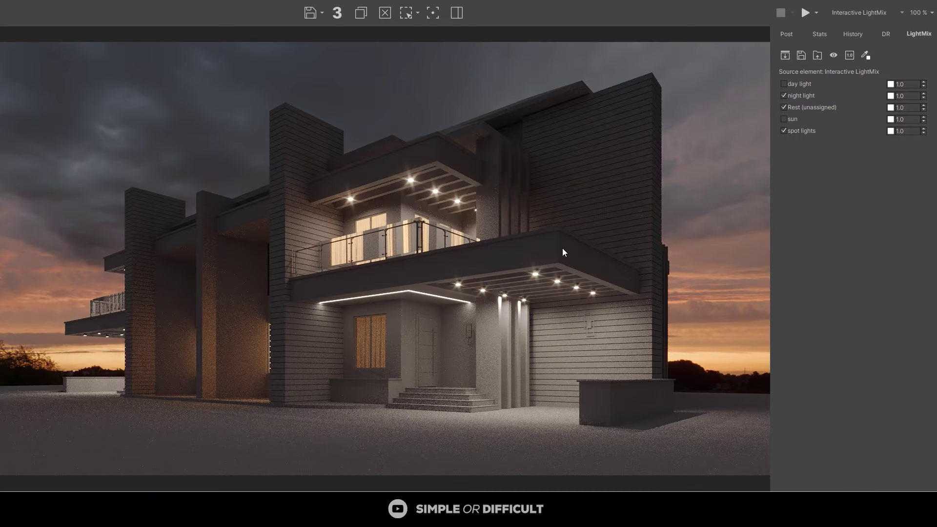
scroll(561, 249, "down", 2)
left_click(786, 83)
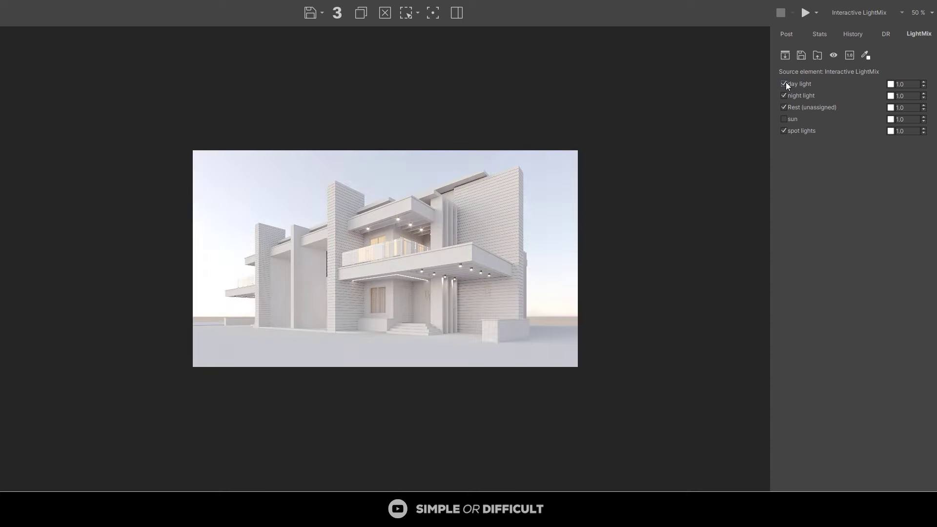
left_click(786, 83)
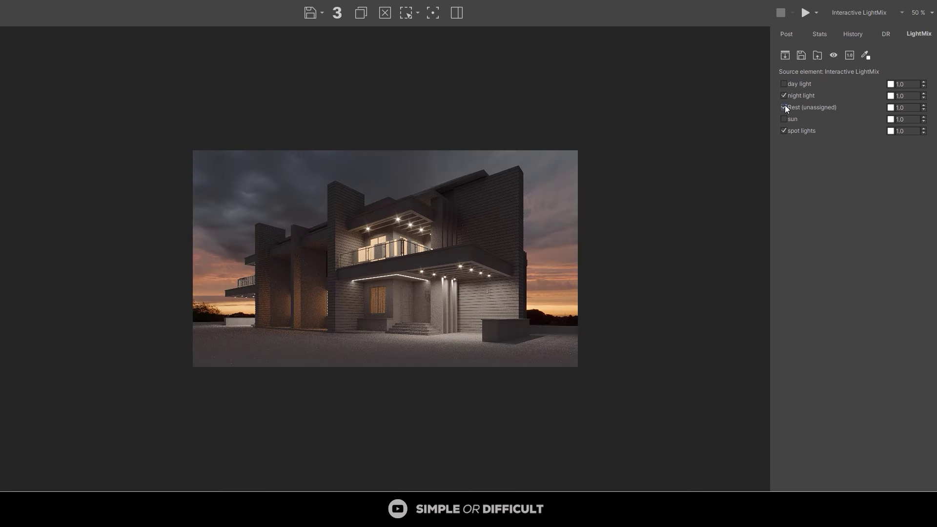
Raise the Simple Exposure in the night render's tone mapping to -0.519.
left_click(796, 36)
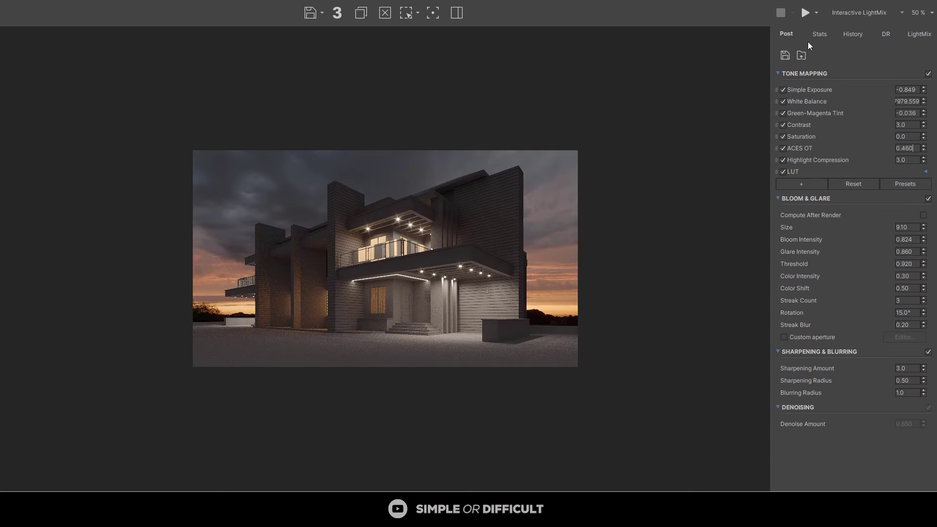
left_click(924, 88)
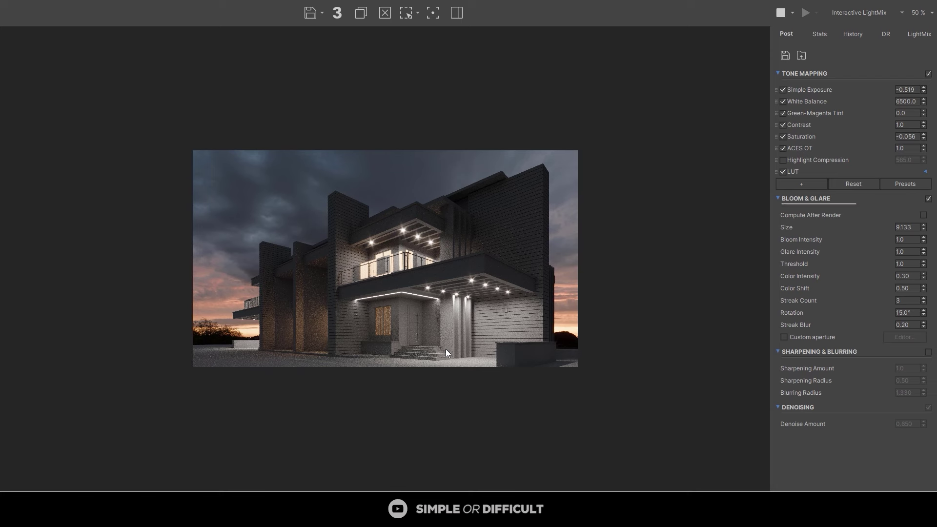
Switch LightMix to the day look: disable night light, Rest (unassigned) and spot lights, and enable day light and sun.
left_click(920, 35)
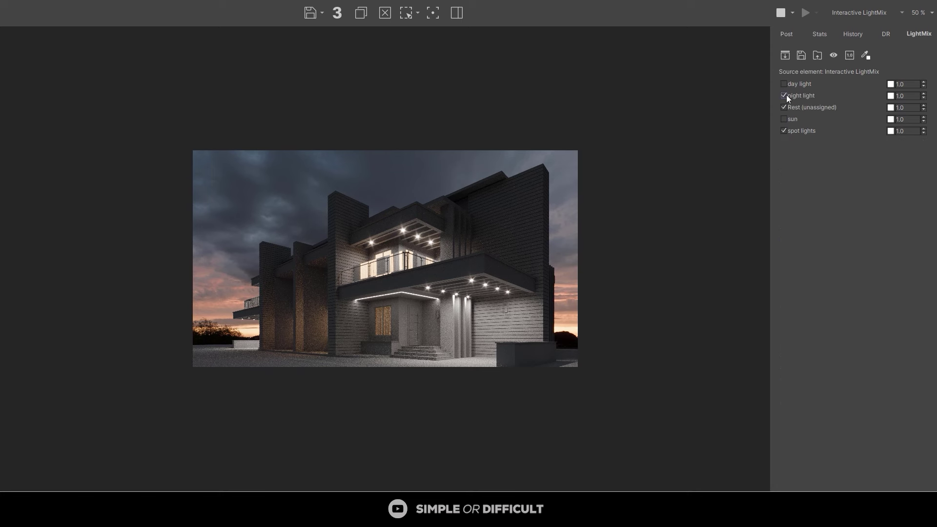
left_click(784, 96)
left_click(784, 107)
left_click(784, 131)
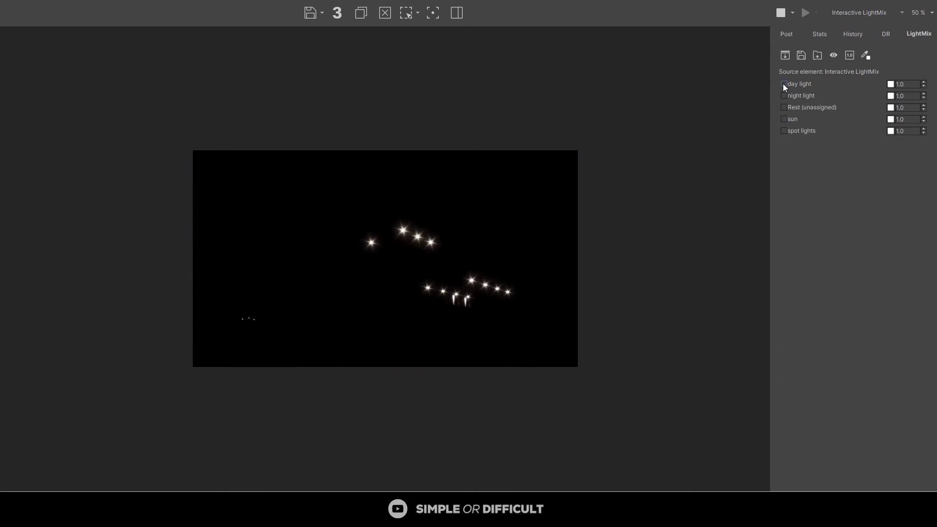
left_click(784, 83)
left_click(783, 119)
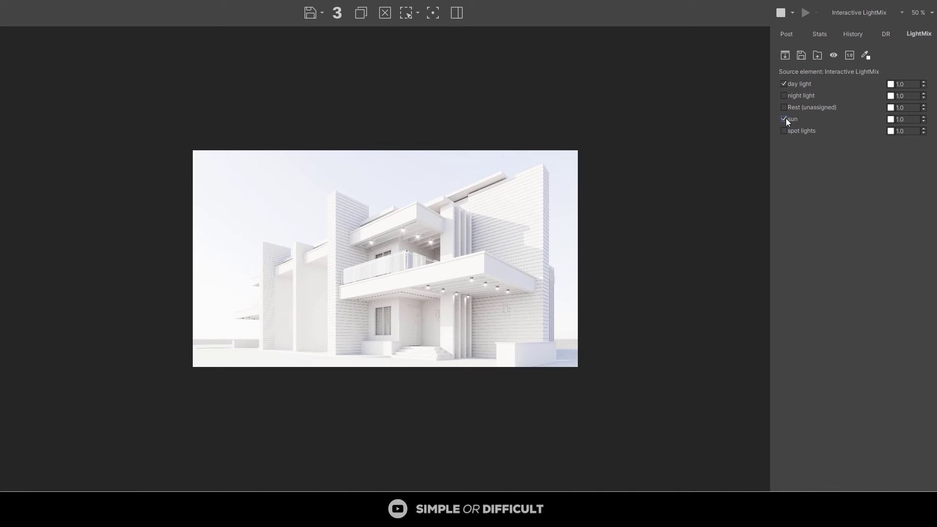
Load DAY LIGHT Postprocess.conf as the post-processing settings for the day look.
left_click(786, 34)
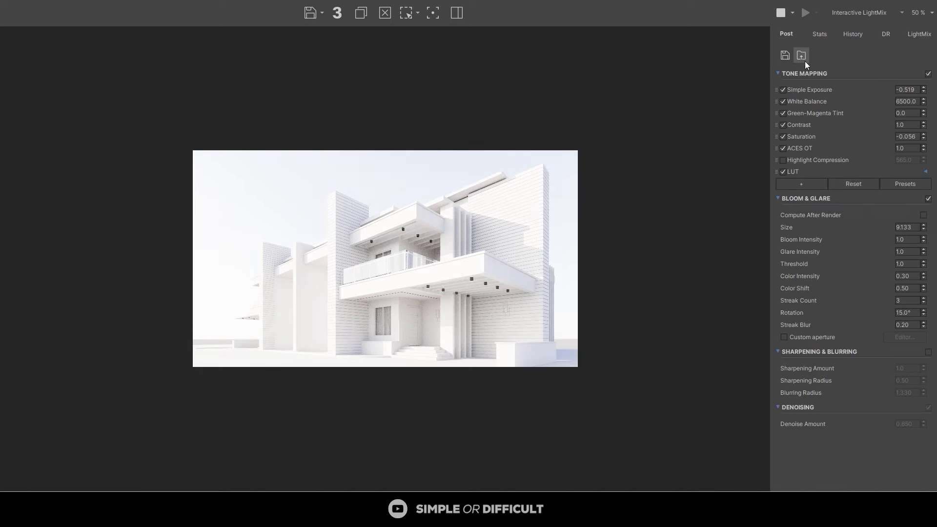
left_click(801, 56)
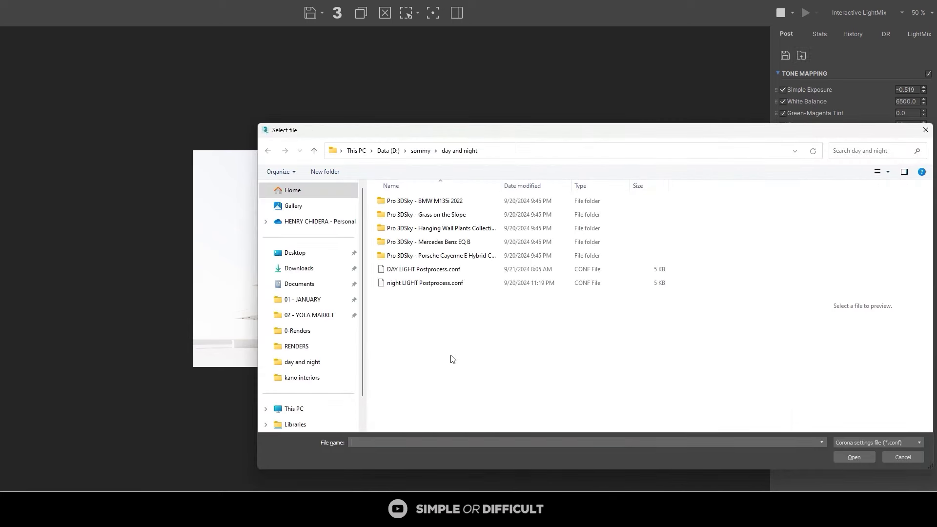
left_click(425, 269)
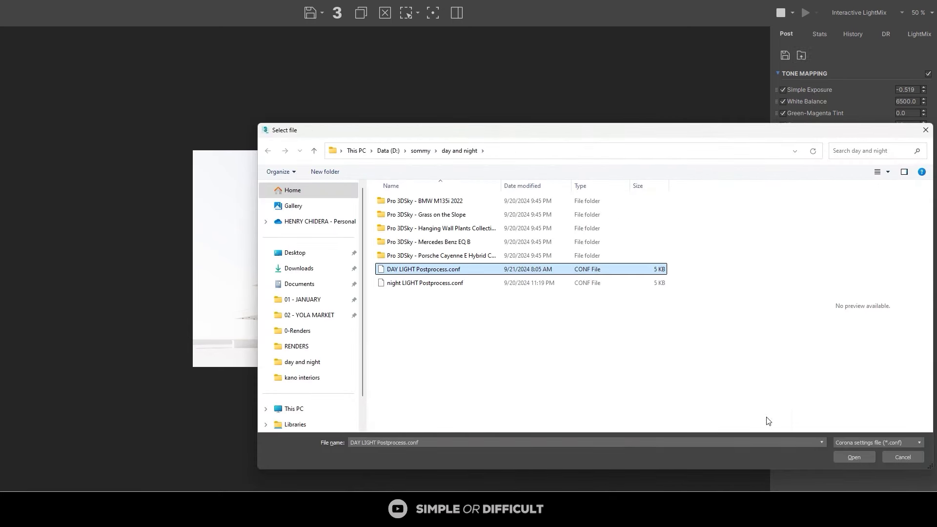
left_click(854, 457)
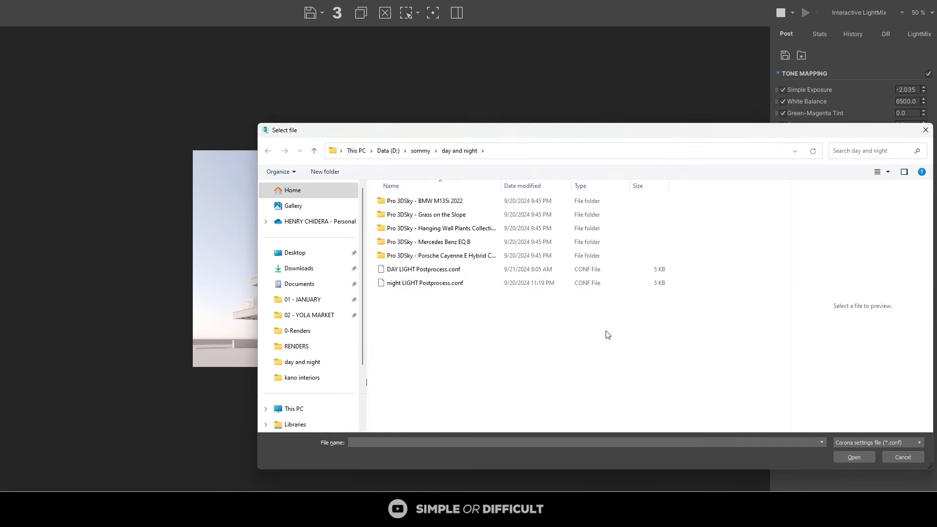
Load night LIGHT Postprocess.conf and switch LightMix from day light and sun to night light, Rest (unassigned) and spot lights.
left_click(413, 283)
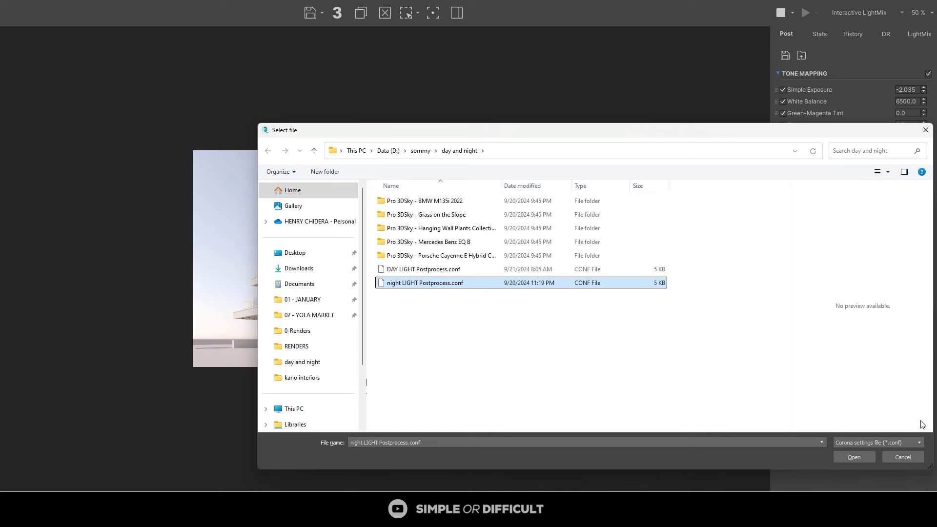
left_click(854, 457)
left_click(920, 34)
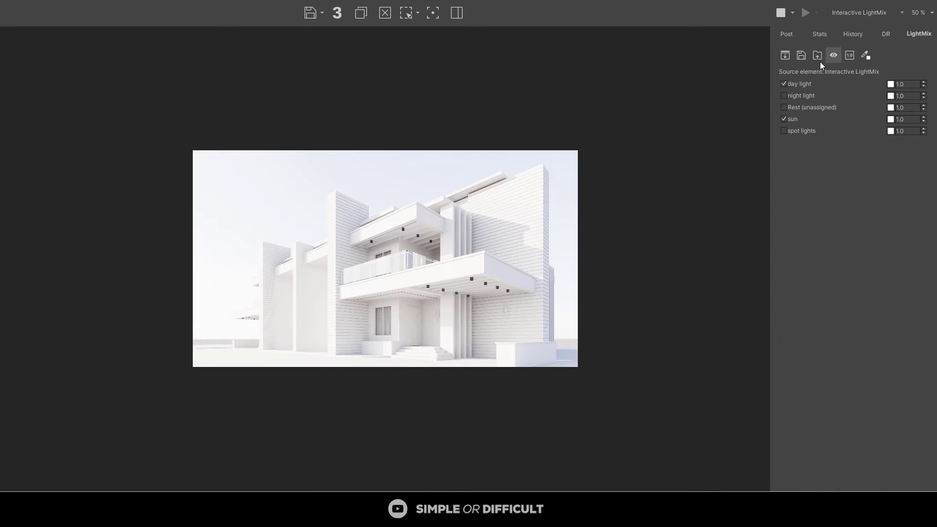
left_click(784, 84)
left_click(784, 107)
left_click(784, 119)
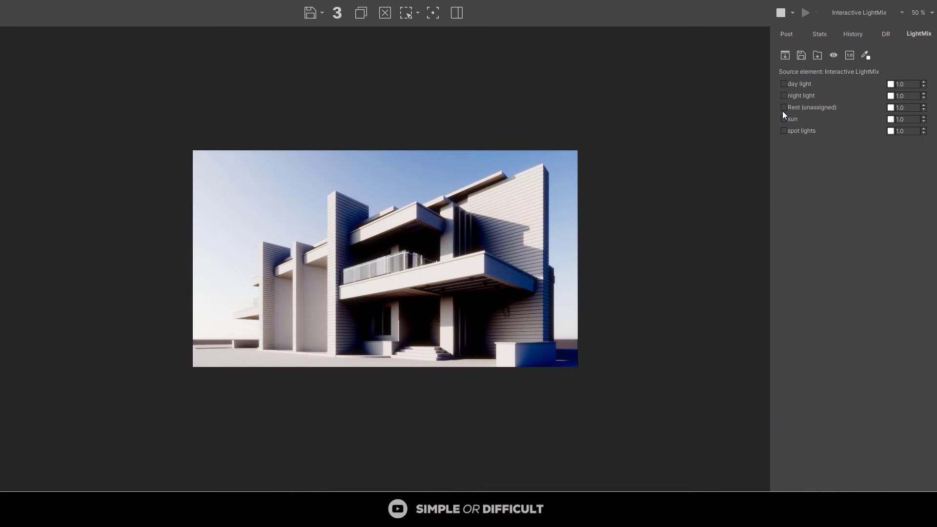
left_click(783, 95)
left_click(784, 131)
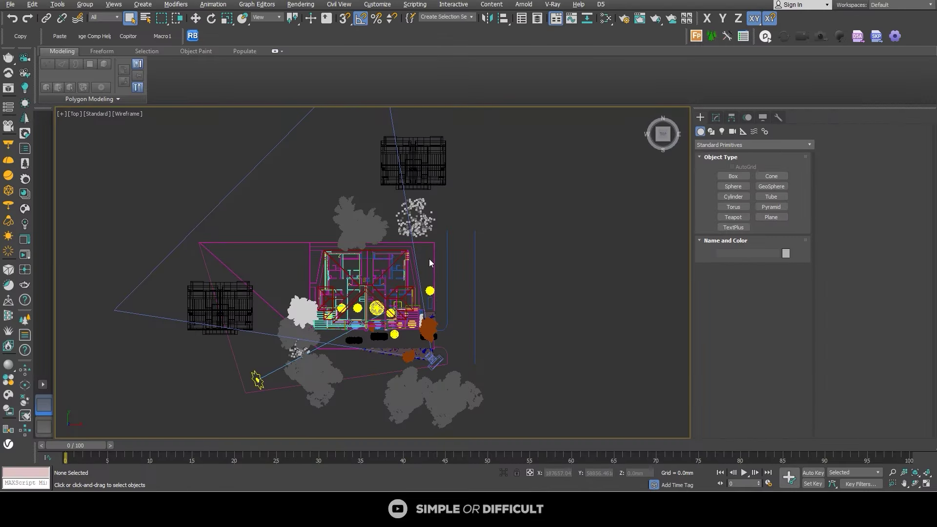
Examine the trees and planting around the house in the top view and the landscaped night scene in the interactive render.
scroll(390, 222, "up", 3)
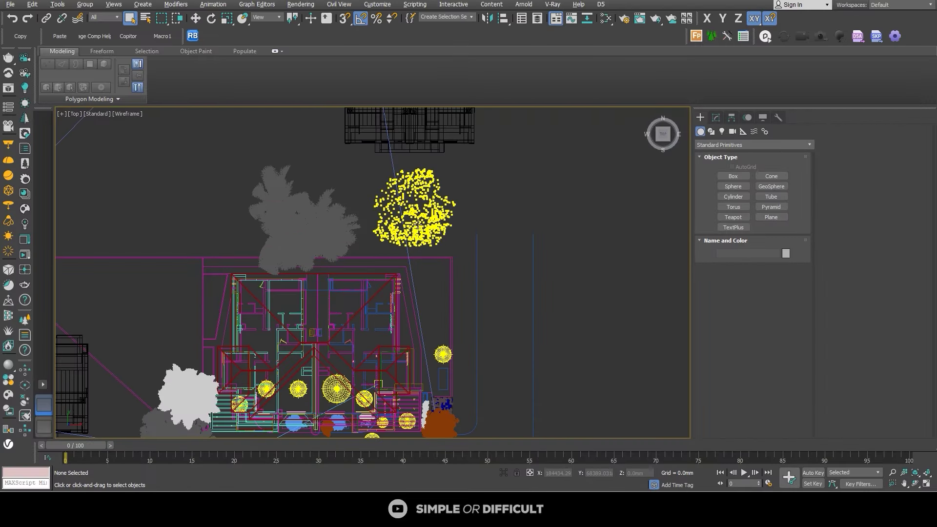
left_click(387, 223)
scroll(386, 223, "down", 5)
scroll(385, 223, "up", 3)
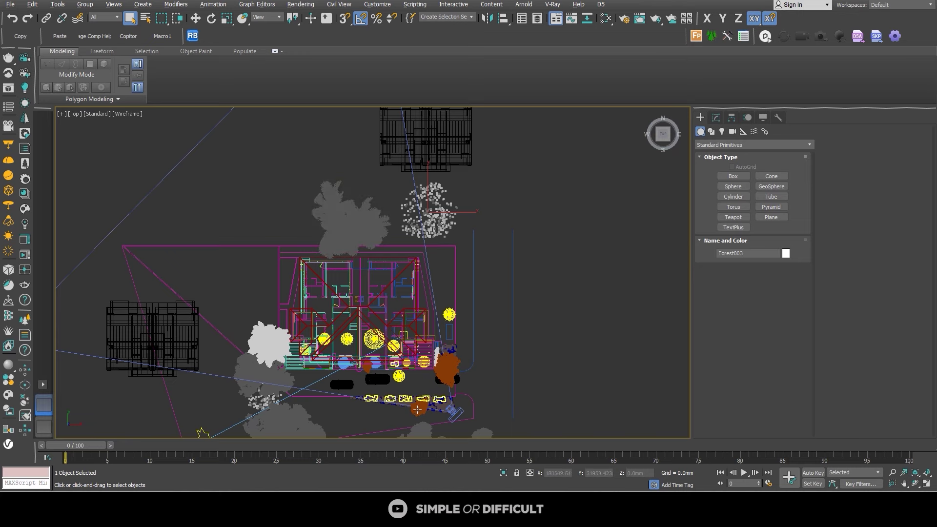
scroll(270, 387, "up", 2)
scroll(195, 351, "up", 2)
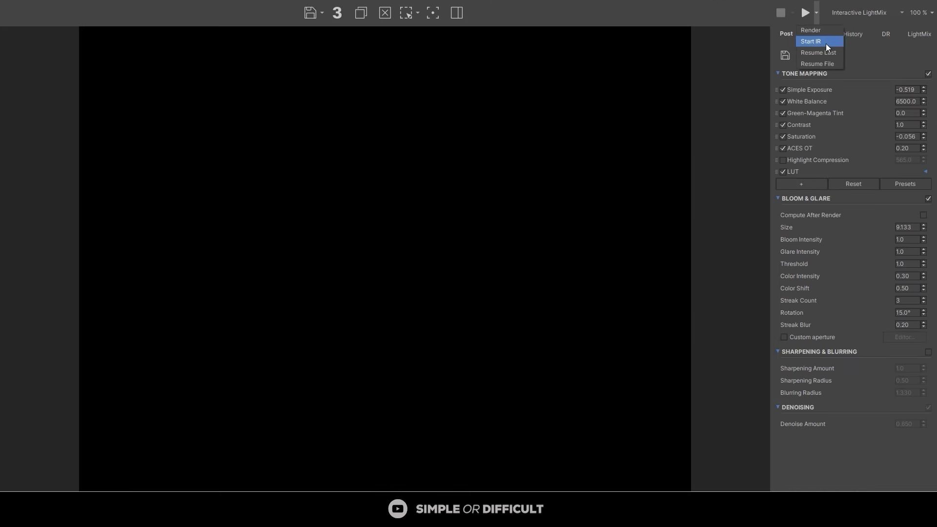
left_click(824, 42)
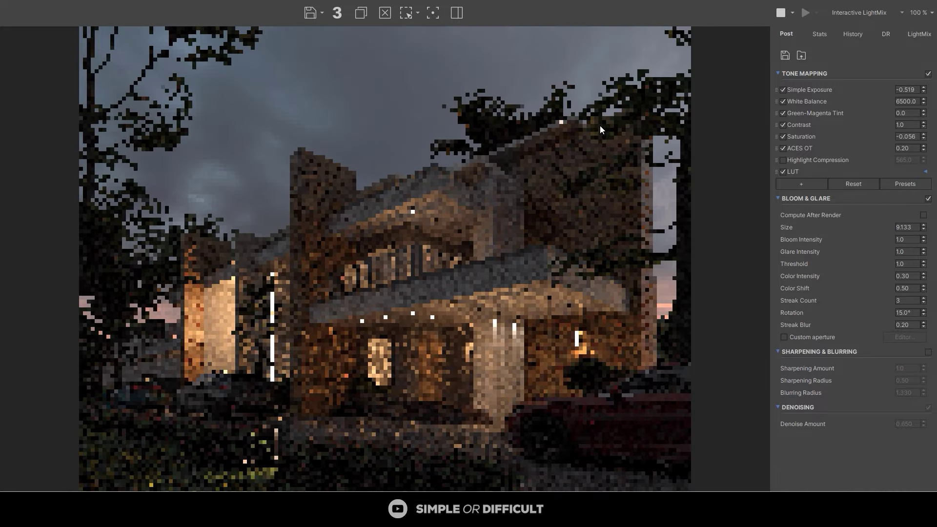
scroll(516, 200, "down", 1)
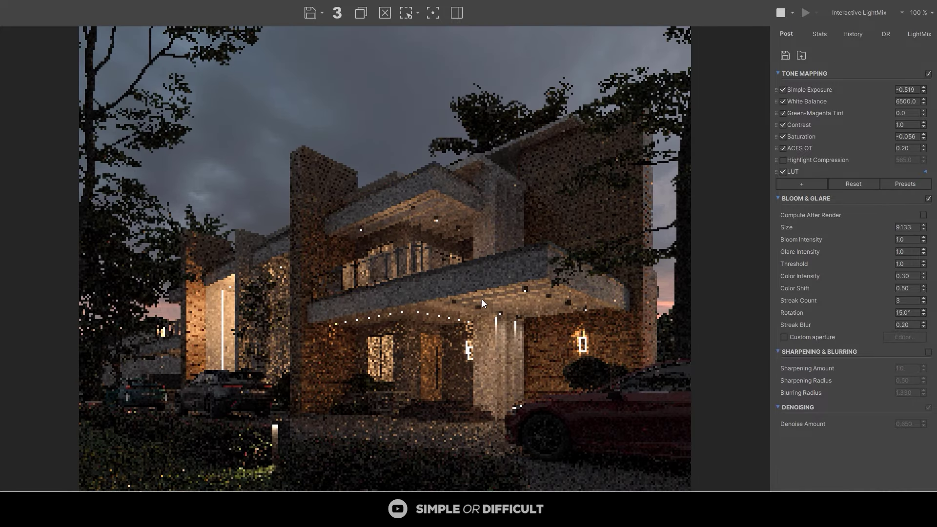
Examine the lighting of the facade and the dark foreground planting in the night render.
scroll(482, 299, "down", 1)
scroll(463, 354, "up", 1)
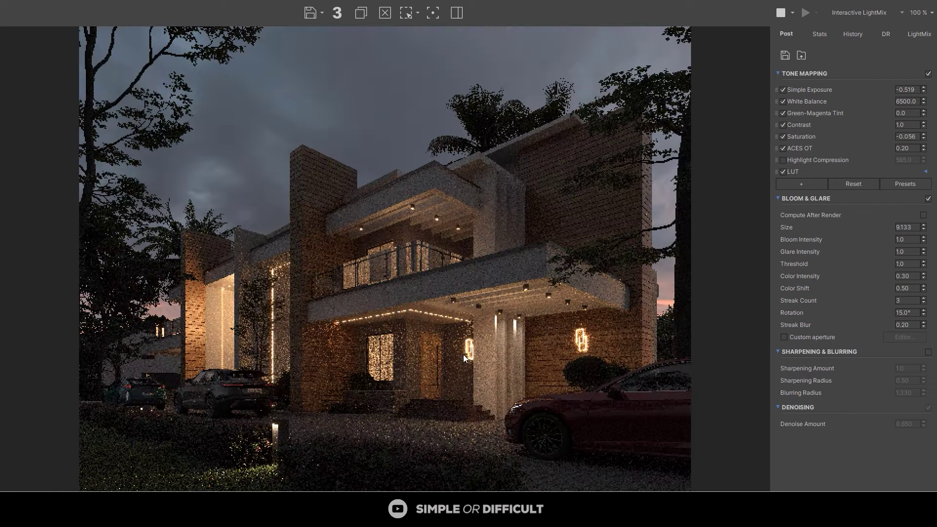
scroll(374, 306, "down", 1)
scroll(374, 307, "up", 1)
scroll(352, 313, "down", 1)
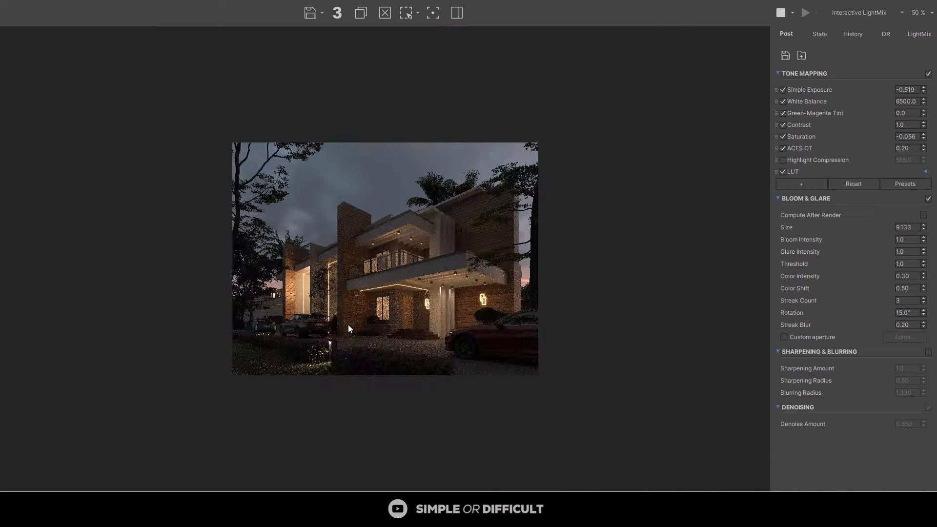
scroll(348, 324, "up", 1)
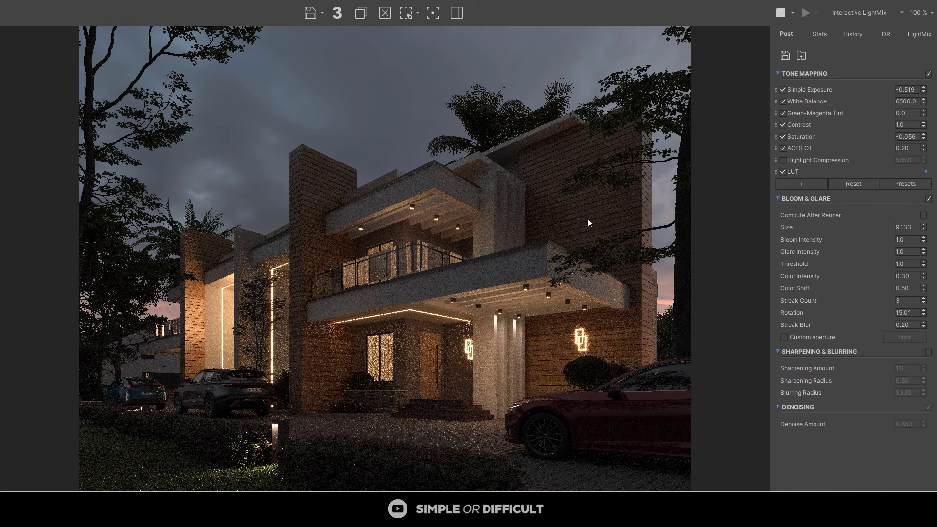
left_click(919, 34)
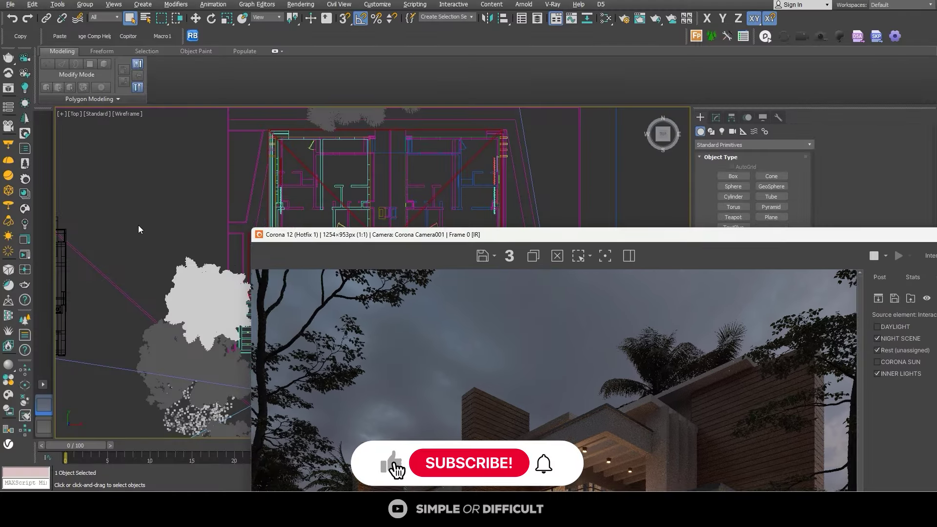
Copy the Corona sphere light in front of the house out to the foreground hedge in the top view.
scroll(198, 257, "up", 3)
left_click(198, 257)
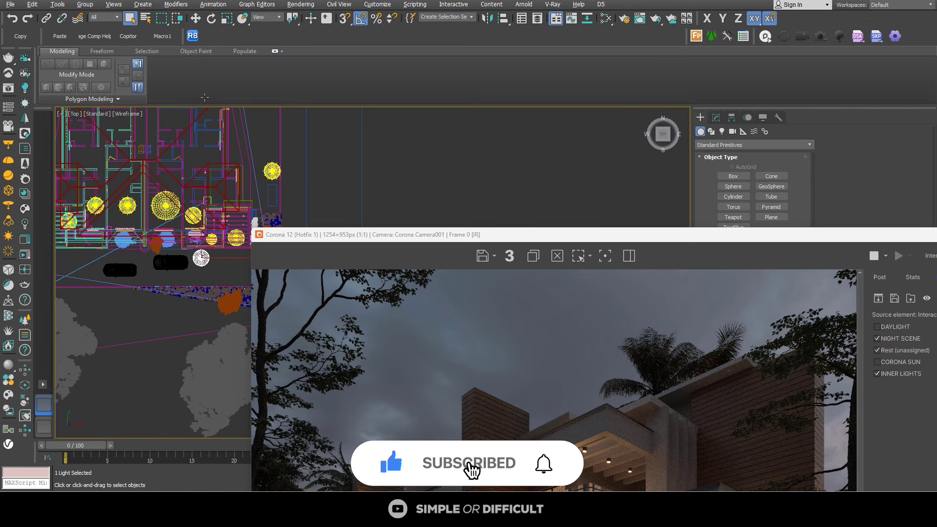
left_click(195, 18)
left_click_drag(201, 257, 216, 309, "shift")
left_click(464, 288)
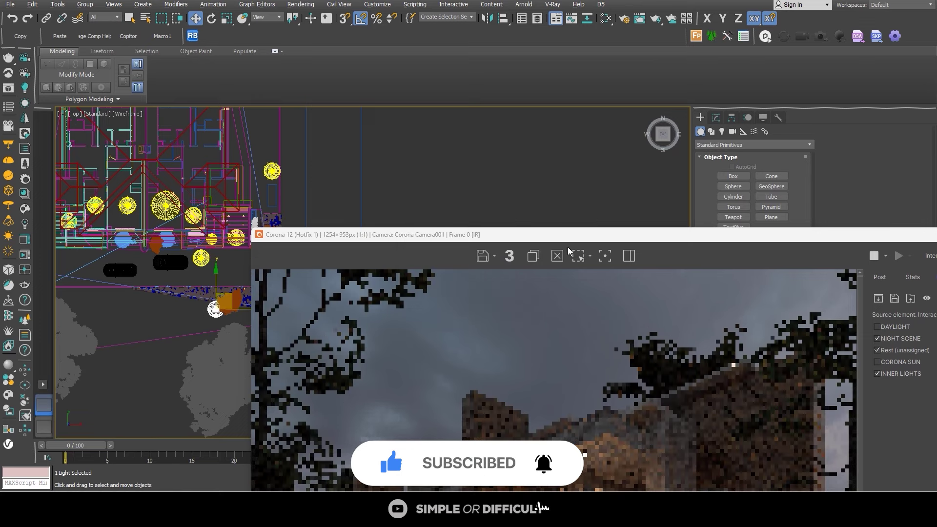
Set the intensity of the copied hedge light to 20 and check its effect in the render.
left_click_drag(574, 236, 463, 16)
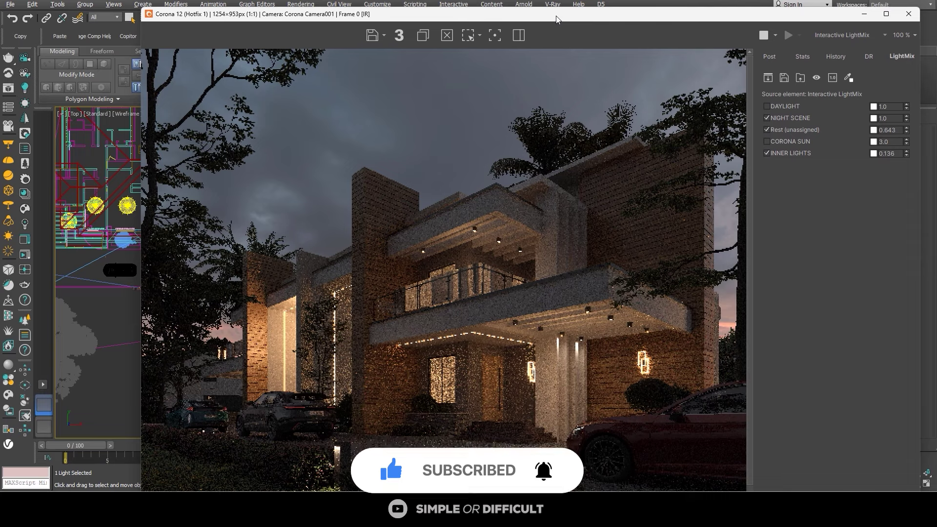
left_click_drag(528, 13, 426, 33)
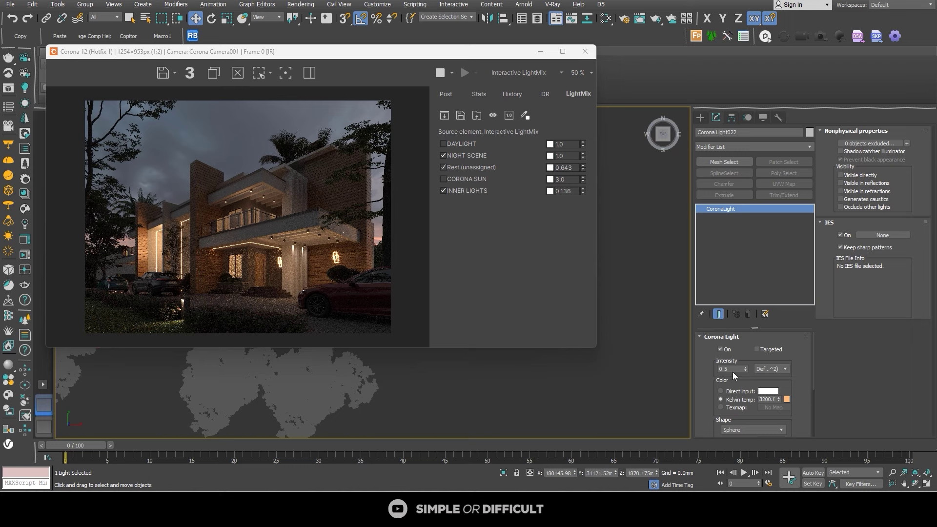
type("20")
key("Return")
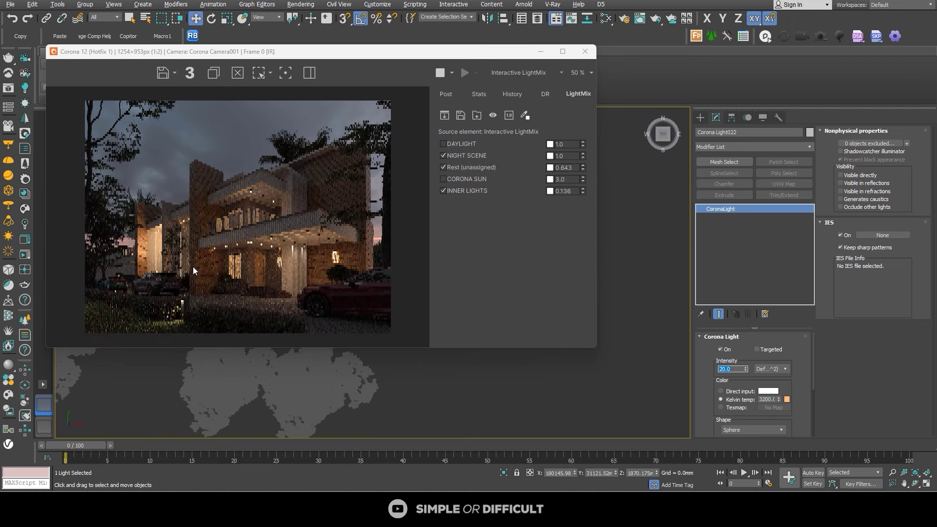
scroll(112, 309, "up", 1)
scroll(149, 250, "down", 1)
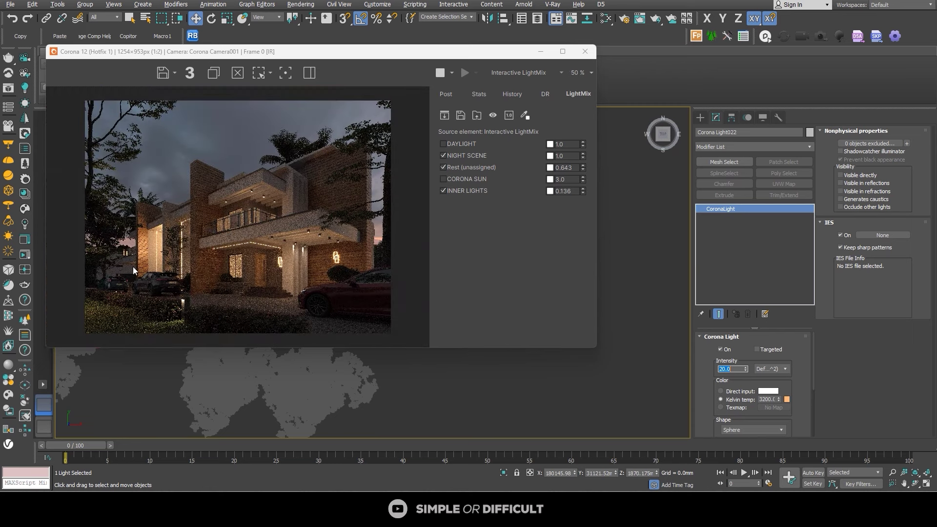
Copy the hedge light to the west side of the house beside the large tree and check the render.
left_click_drag(354, 58, 568, 218)
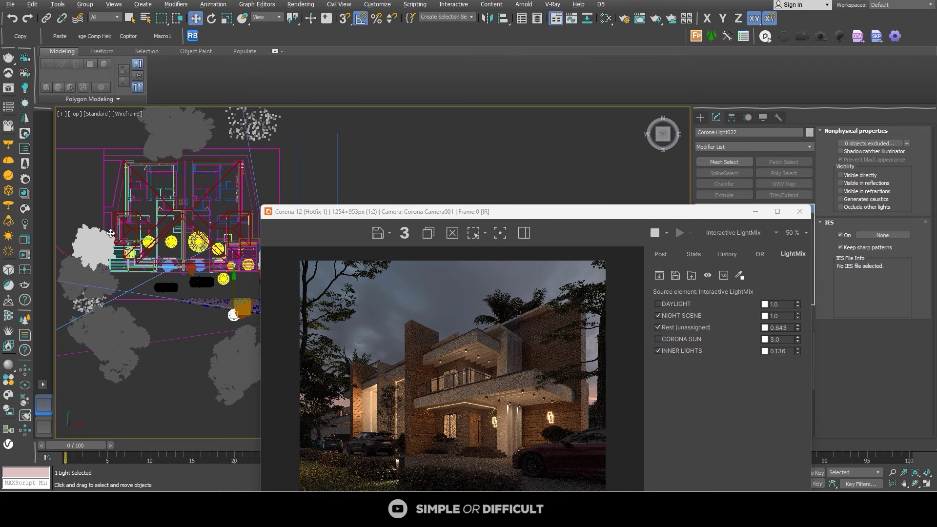
key("ctrl+v")
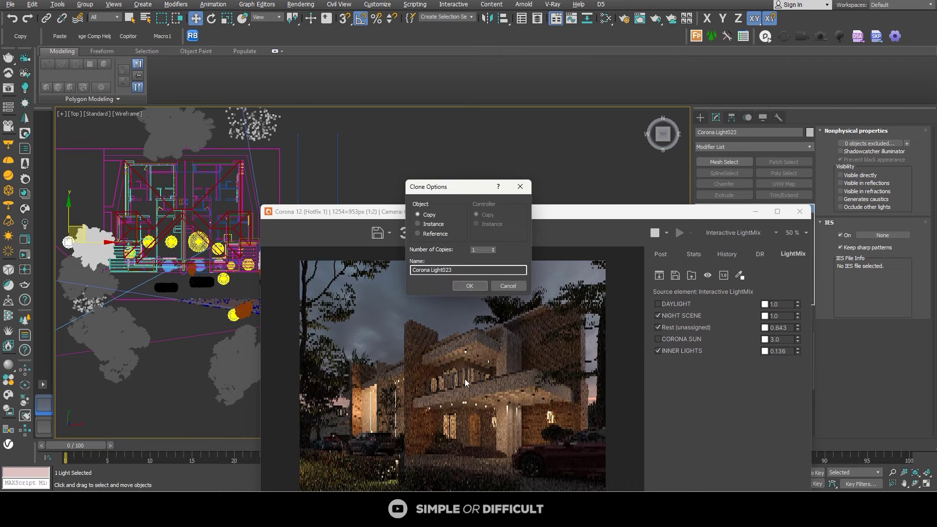
left_click(471, 284)
scroll(333, 449, "up", 1)
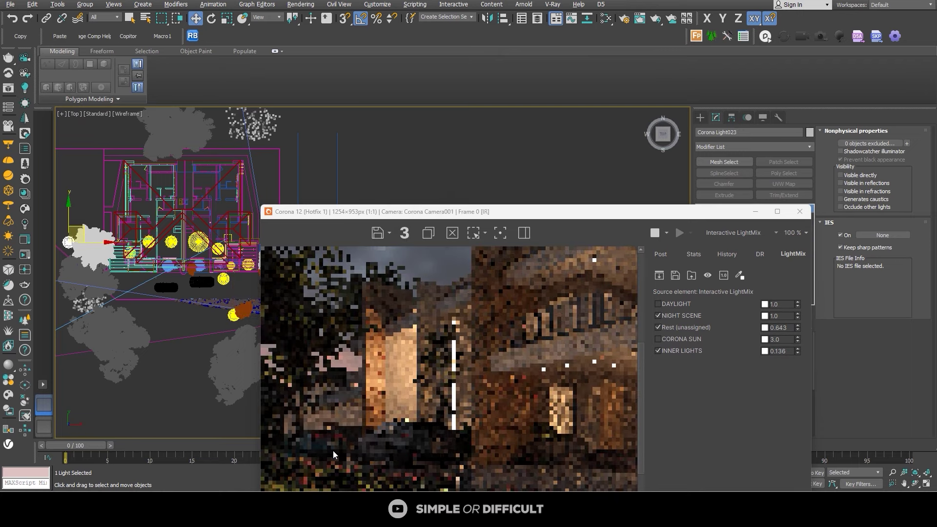
scroll(337, 407, "down", 1)
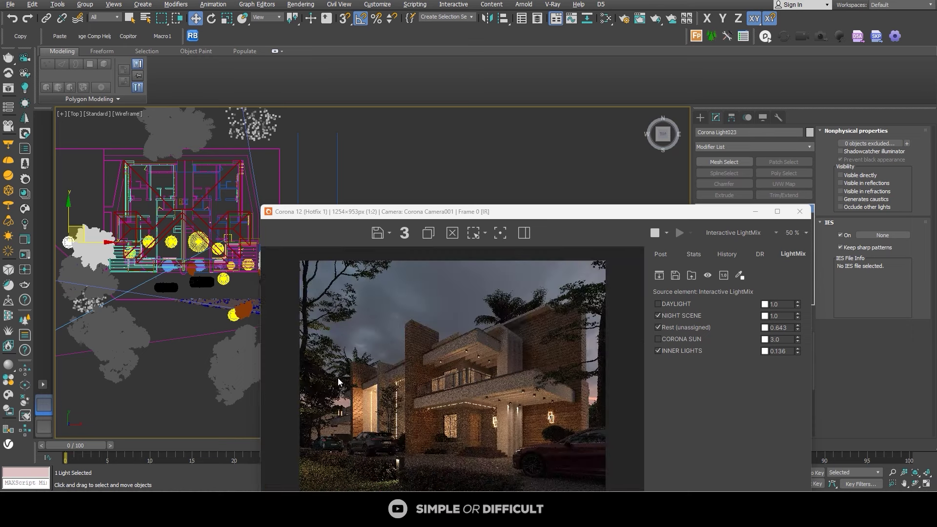
scroll(330, 371, "down", 1)
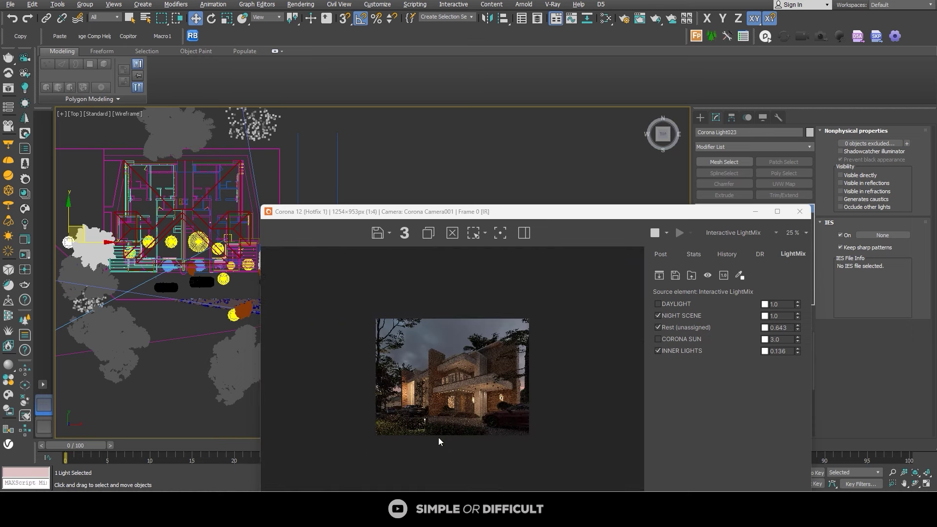
scroll(438, 438, "up", 1)
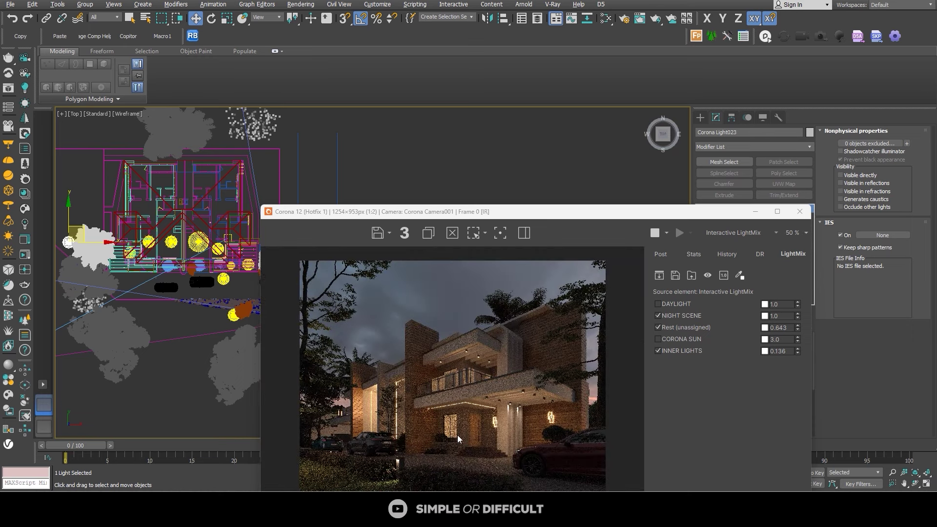
Copy the foreground hedge light westward to the open area in front of the parked cars.
left_click(658, 327)
left_click(235, 315)
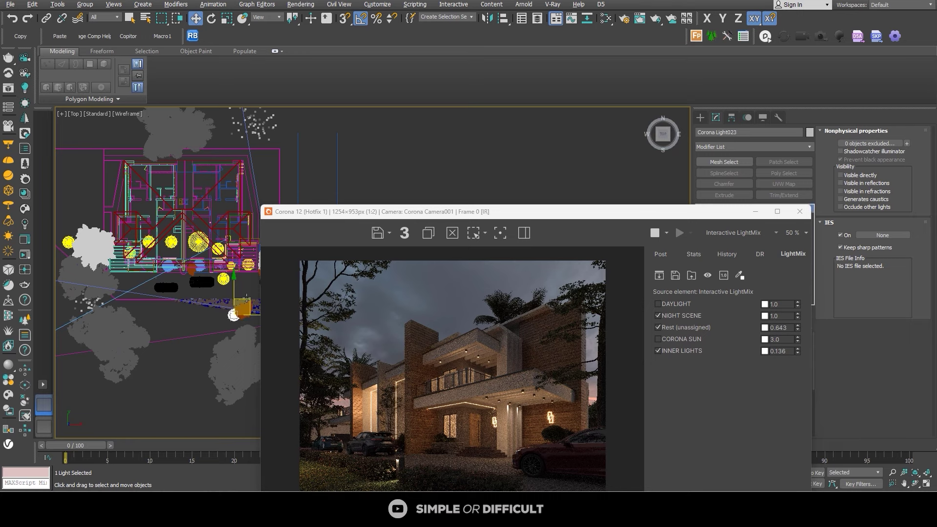
left_click_drag(247, 299, 156, 290, "shift")
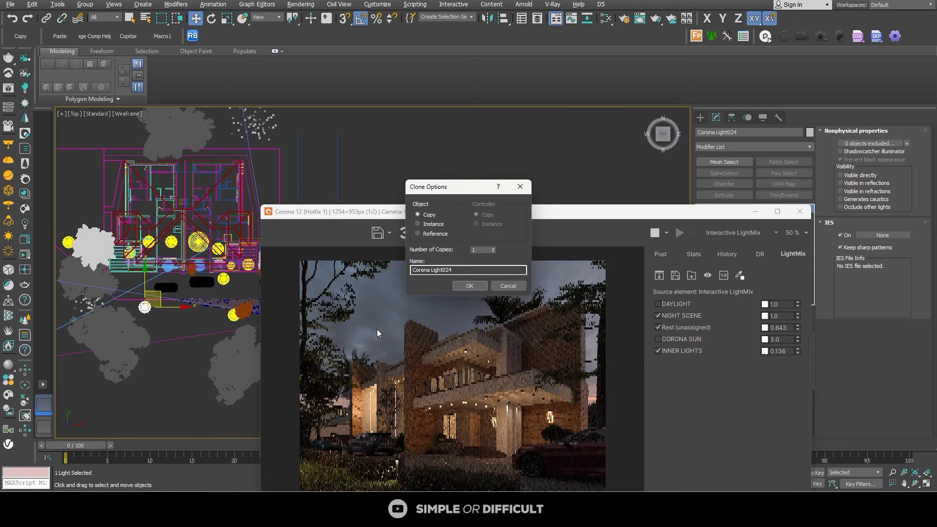
left_click(464, 287)
Copy the light in front of the parked cars eastward and reposition the copy near the camera, just south of the nearest car.
scroll(89, 309, "down", 3)
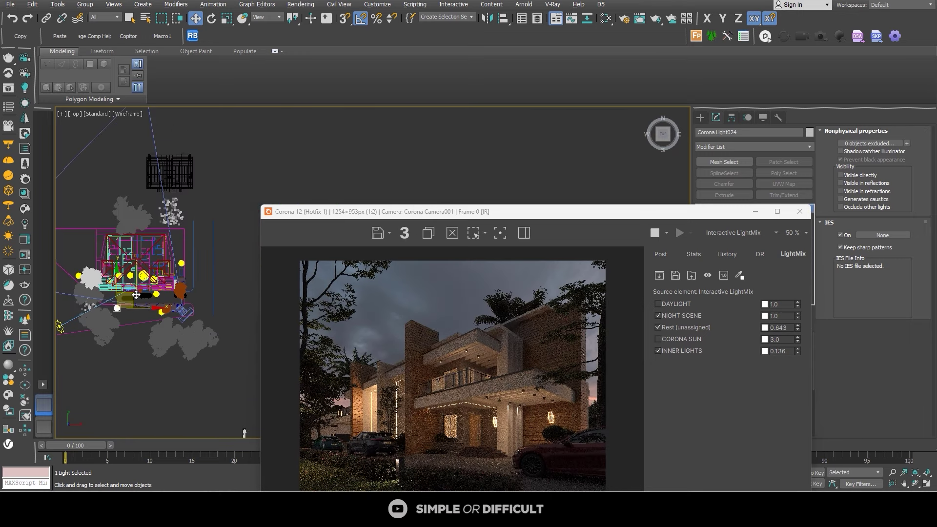
mouse_move(135, 293)
left_mouse_down("shift")
mouse_move(189, 303)
mouse_move(210, 296)
left_mouse_up("shift")
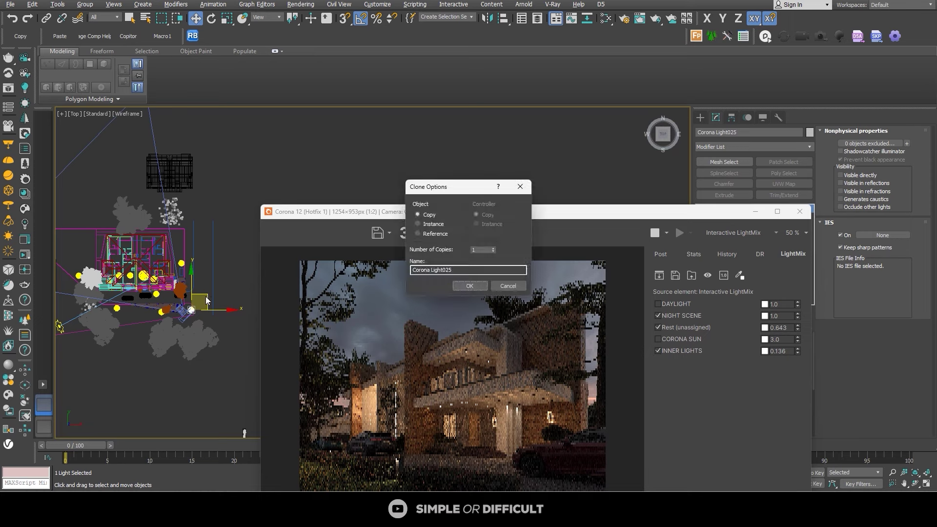
left_click(469, 286)
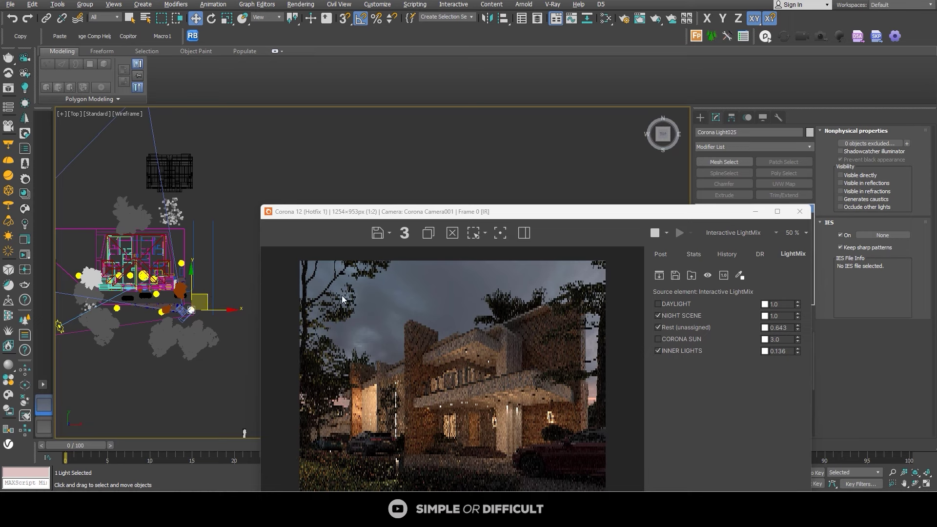
scroll(589, 459, "up", 1)
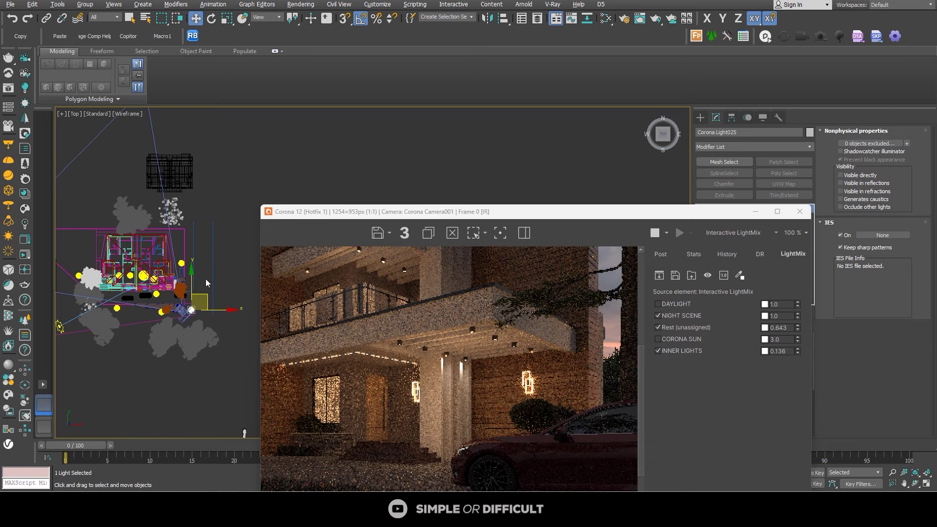
scroll(208, 287, "up", 5)
left_click_drag(207, 291, 185, 262)
scroll(514, 409, "down", 1)
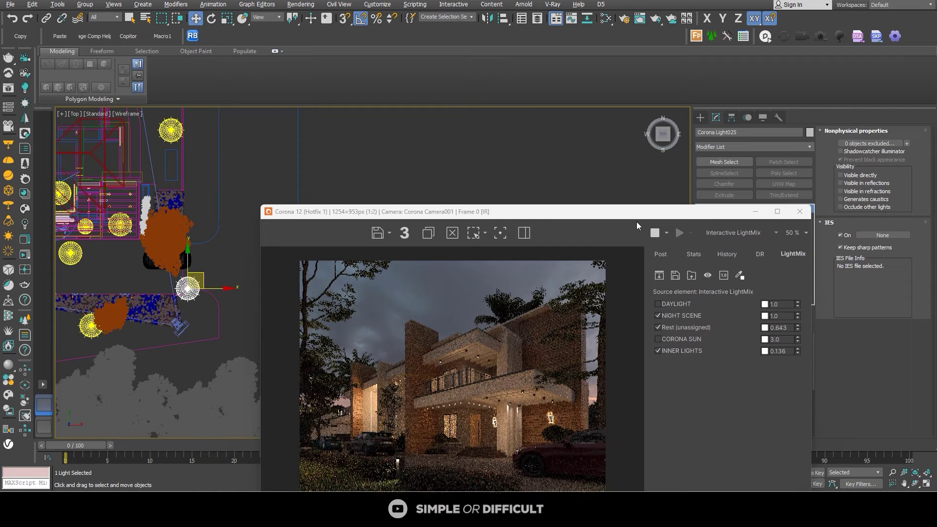
Switch LightMix to the day look: disable NIGHT SCENE, Rest (unassigned) and INNER LIGHTS, and enable DAYLIGHT and CORONA SUN.
left_click_drag(635, 213, 616, 1)
scroll(419, 265, "up", 1)
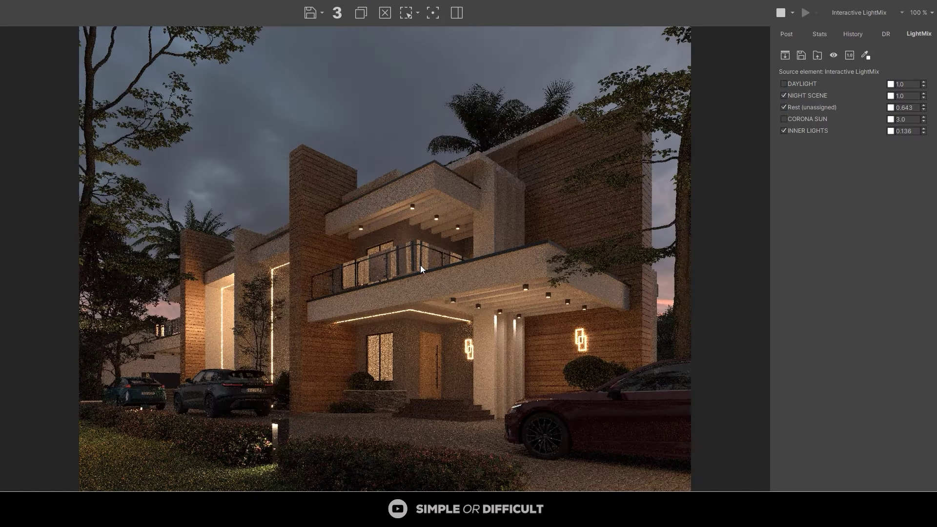
left_click(784, 95)
left_click(784, 107)
left_click(784, 130)
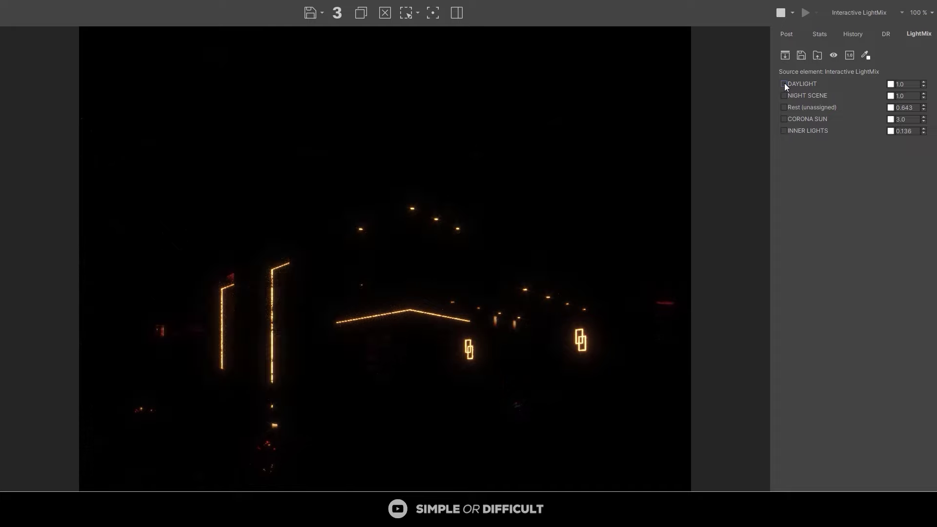
left_click(784, 84)
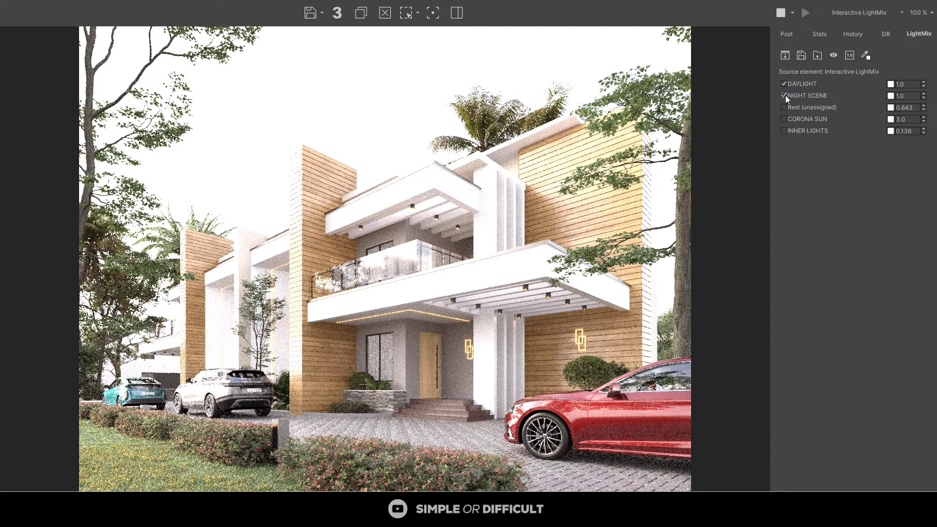
left_click(784, 95)
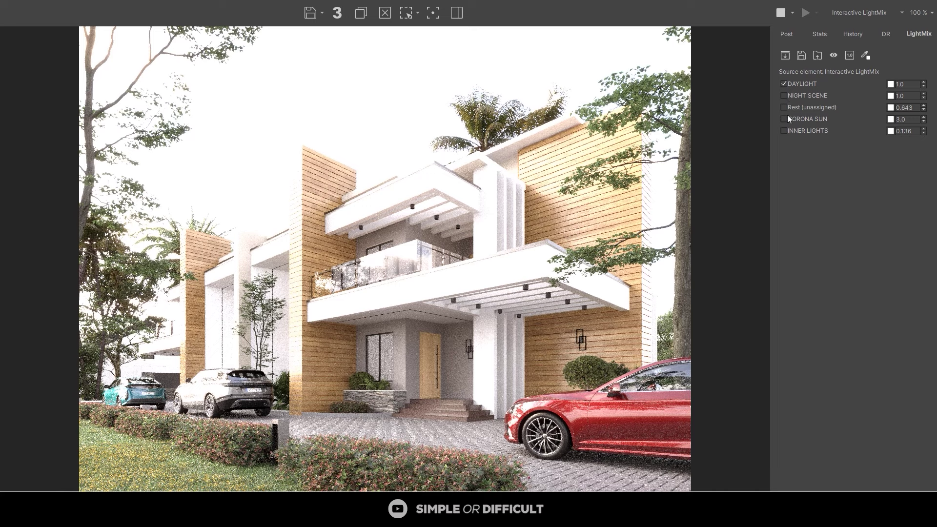
left_click(787, 117)
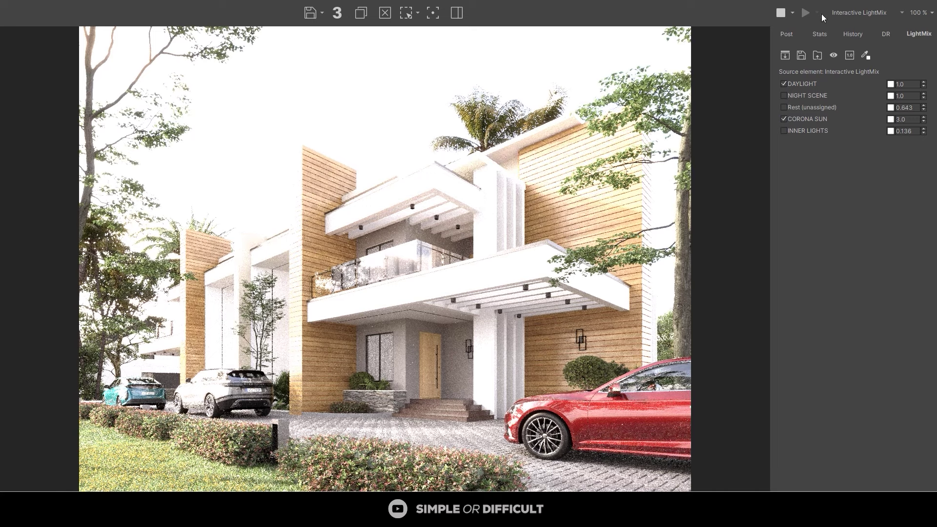
Load the DAY LIGHT Postprocess.conf settings to replace the night post-processing.
left_click(786, 34)
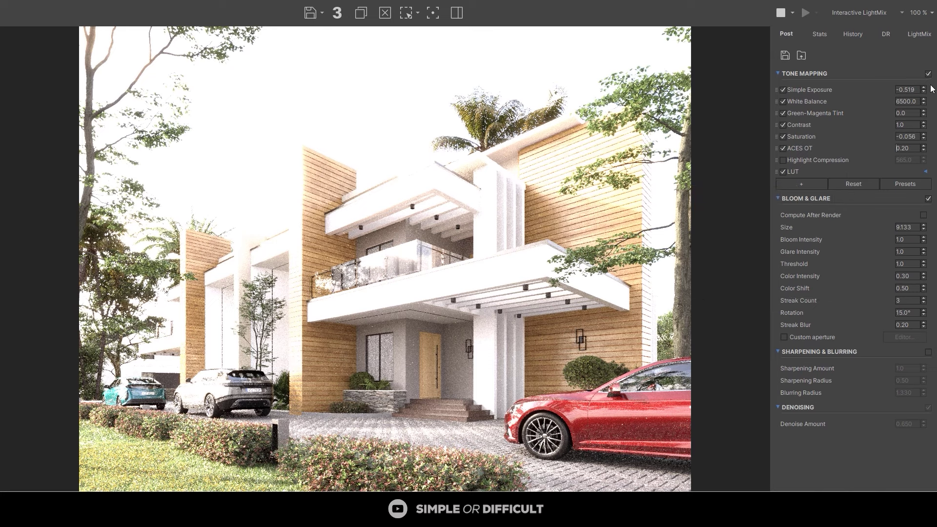
left_click(800, 54)
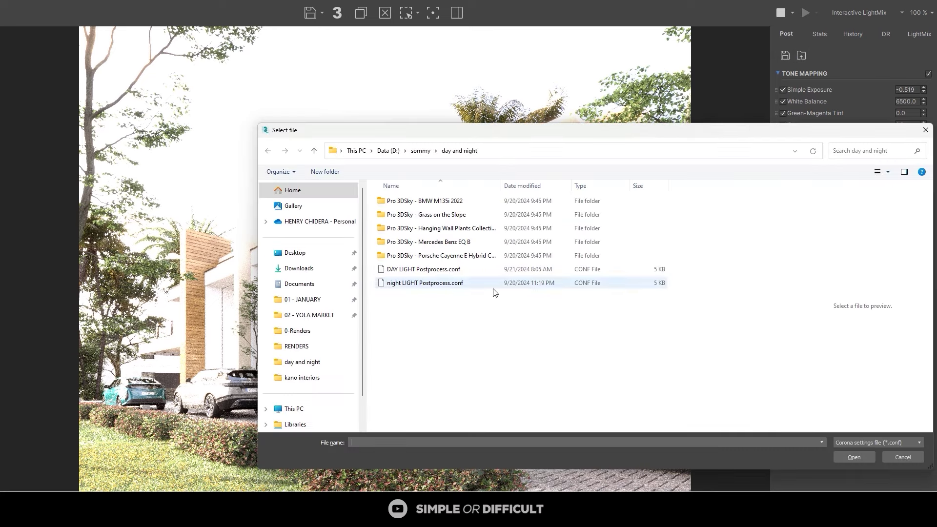
left_click(412, 270)
left_click(851, 456)
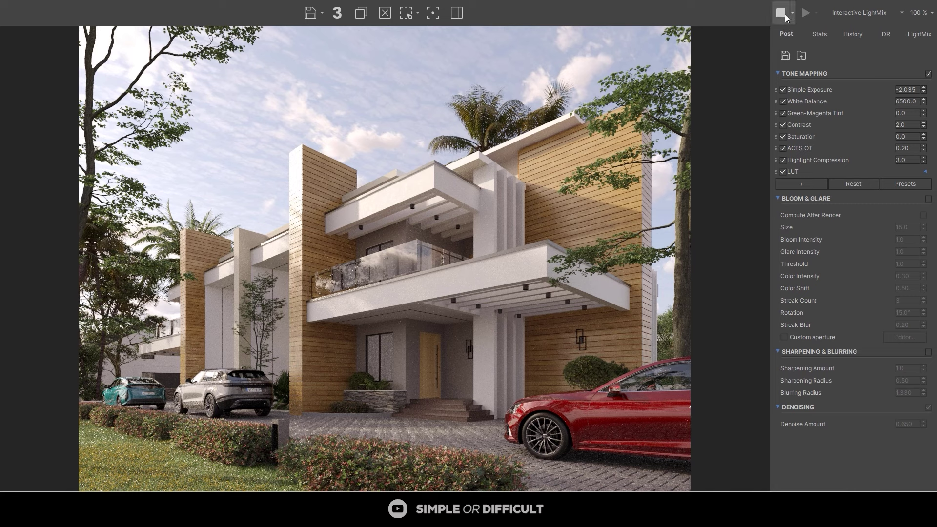
Enable bloom and glare for the day look with size 9.130, bloom intensity 0.70 and glare intensity 0.40.
left_click(928, 199)
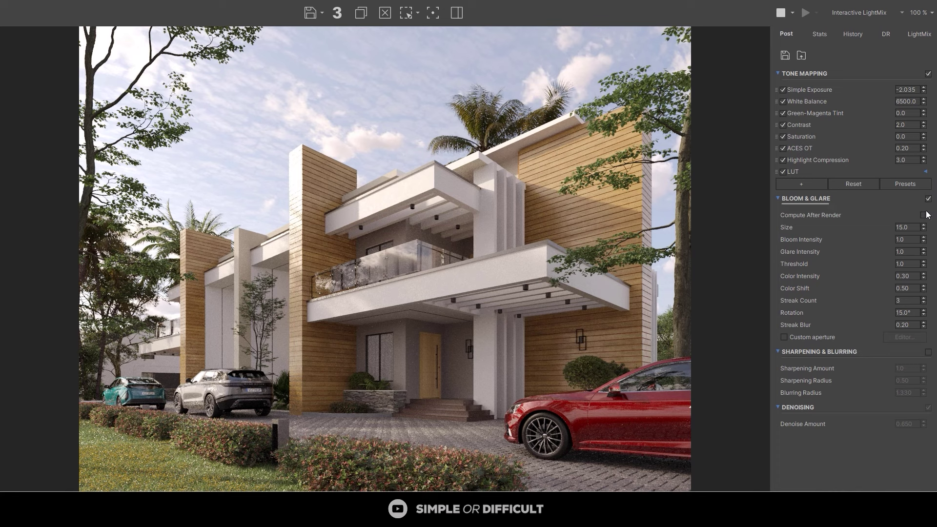
double_click(911, 227)
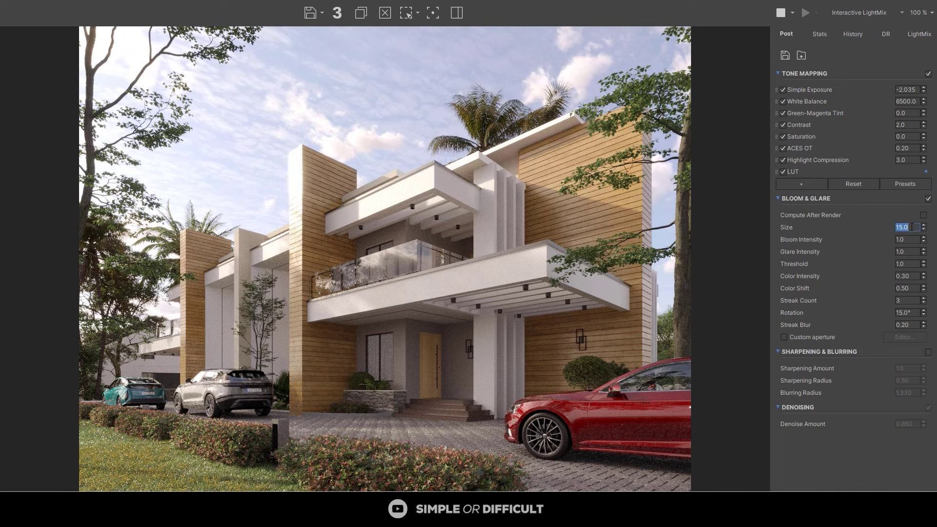
type("9.130")
key("Return")
double_click(907, 239)
type("0.70")
key("Return")
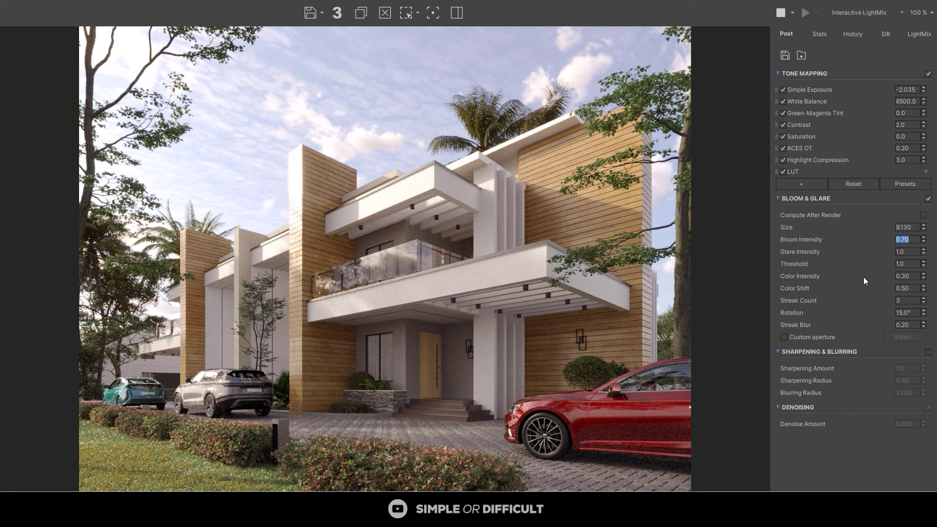
double_click(903, 251)
type("0.40")
key("Return")
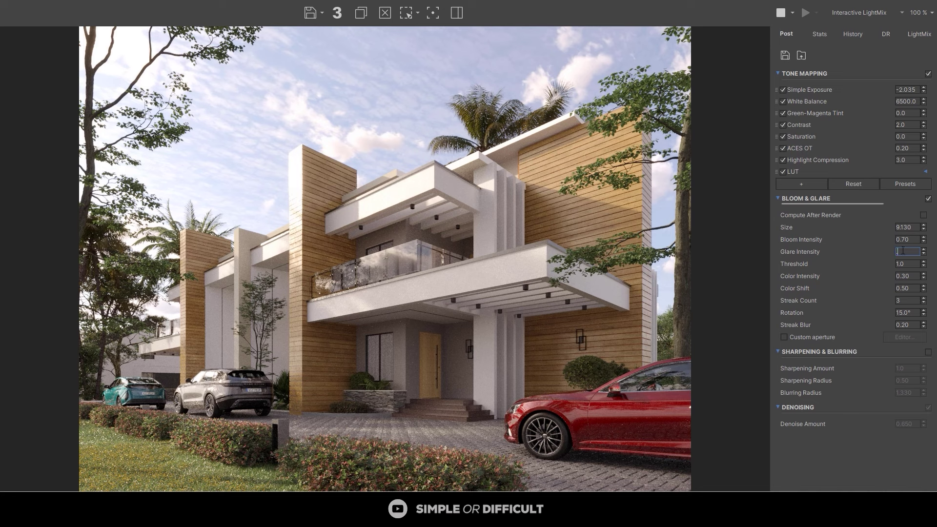
Set both the glare intensity and the bloom and glare threshold to 0.70.
double_click(917, 263)
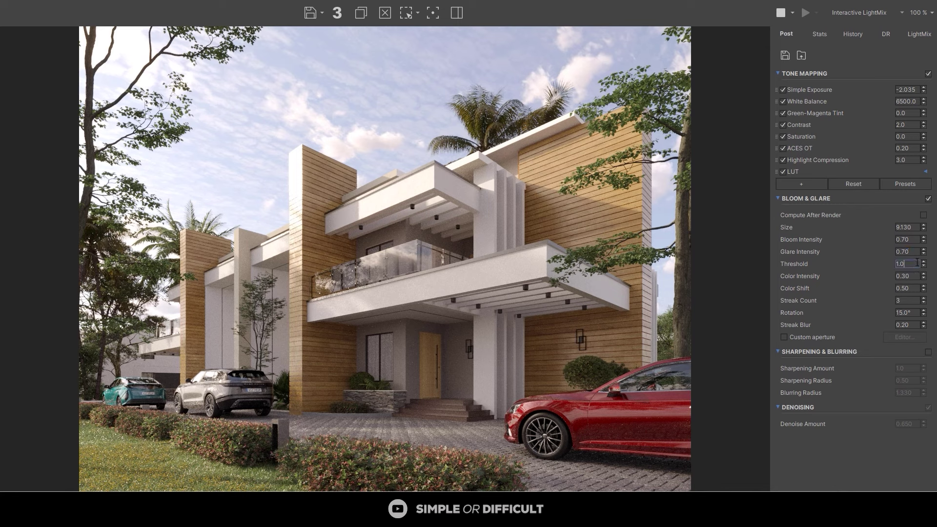
type("0.7")
key("Return")
Enable sharpening and blurring with a sharpening amount of 3.0 and a blurring radius of 1.0.
left_click(927, 351)
double_click(911, 368)
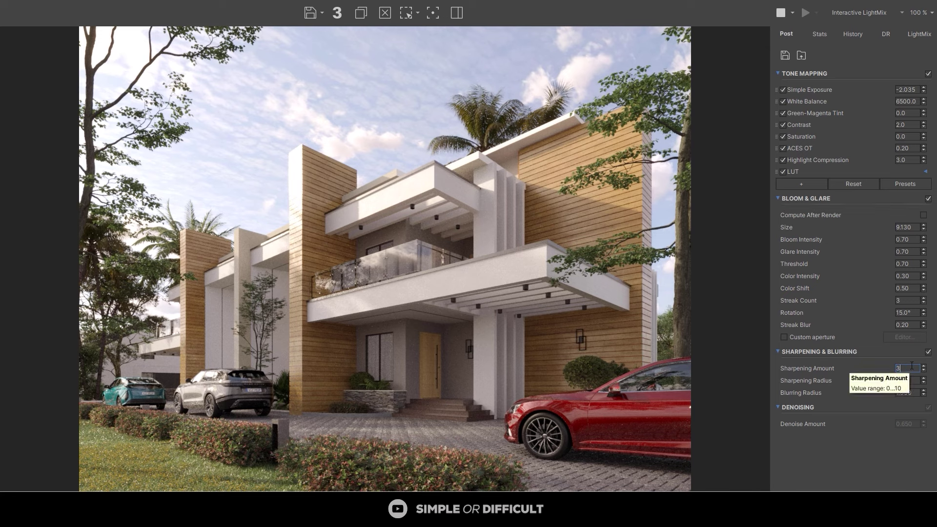
type("3")
left_click(908, 393)
double_click(909, 392)
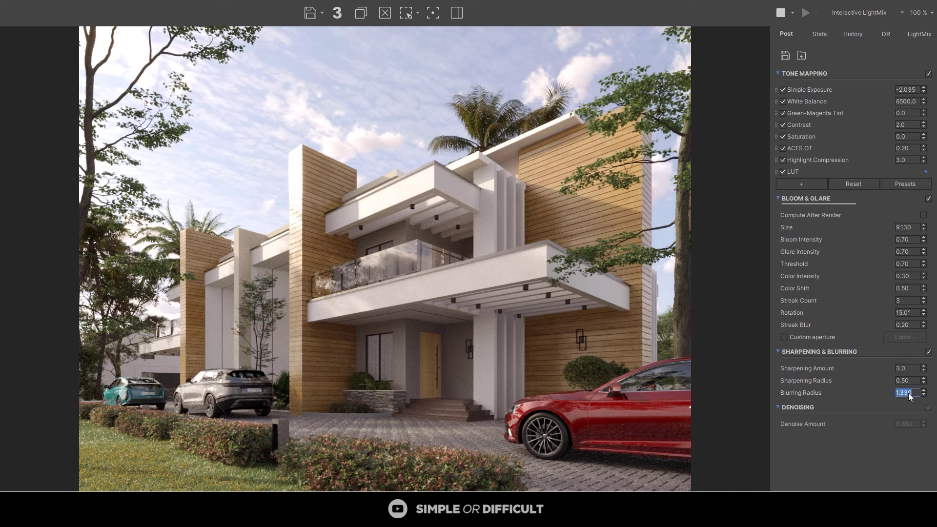
type("1")
left_click(881, 409)
Stop the interactive render and lower the tone mapping saturation to -0.068, toggling the saturation operator to compare.
left_click(783, 11)
left_click_drag(924, 141, 926, 136)
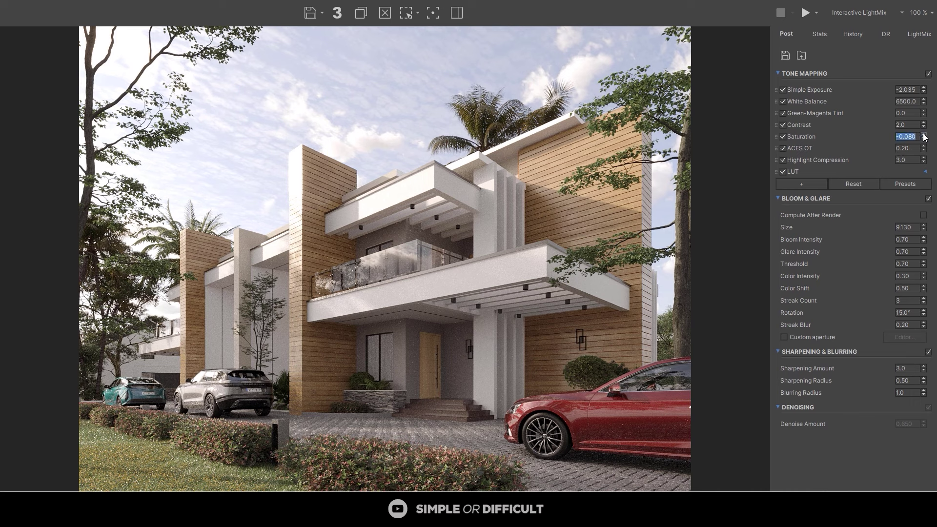
left_click(923, 134)
left_click(925, 134)
left_click(782, 137)
left_click(783, 136)
Set the tone mapping contrast to 3.0.
left_click(907, 125)
type("3")
key("Return")
Try a highlight compression of 55 and set it back to 3.
left_click(906, 161)
double_click(906, 161)
type("55")
key("Return")
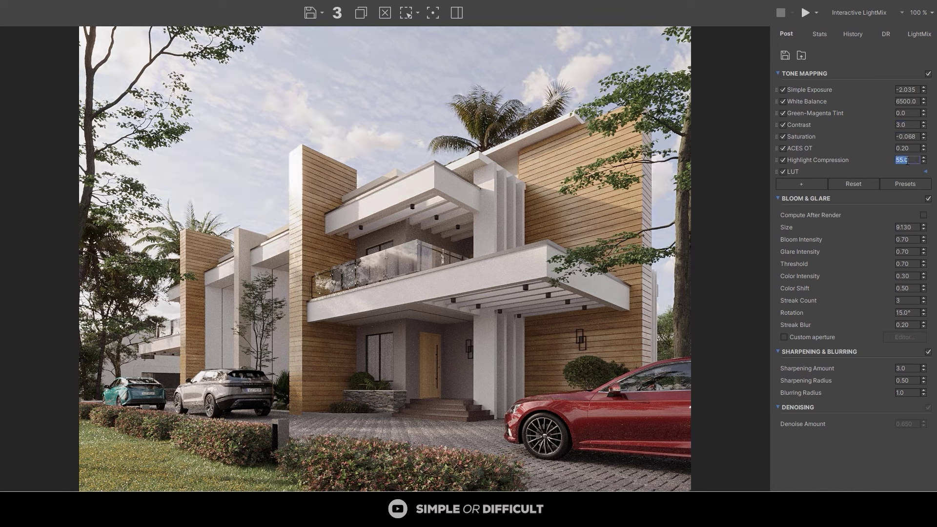
type("3")
key("Return")
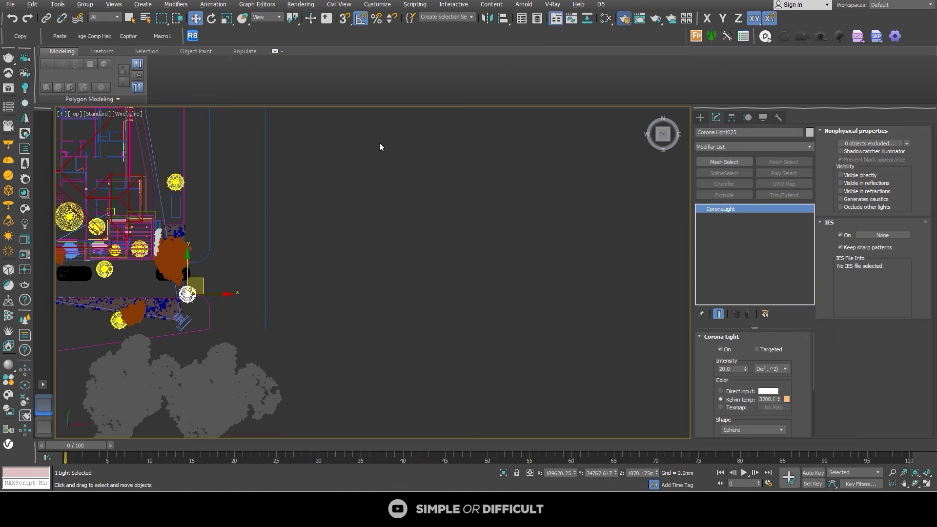
Set the render output size to the 35mm 1.316:1 Full Aperture (cine) preset with a width of 3000.
key("F10")
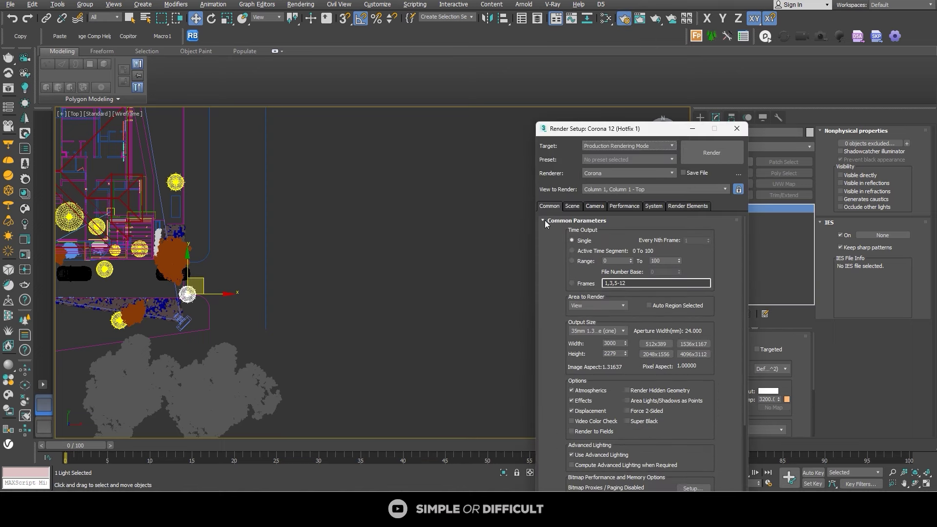
left_click(586, 331)
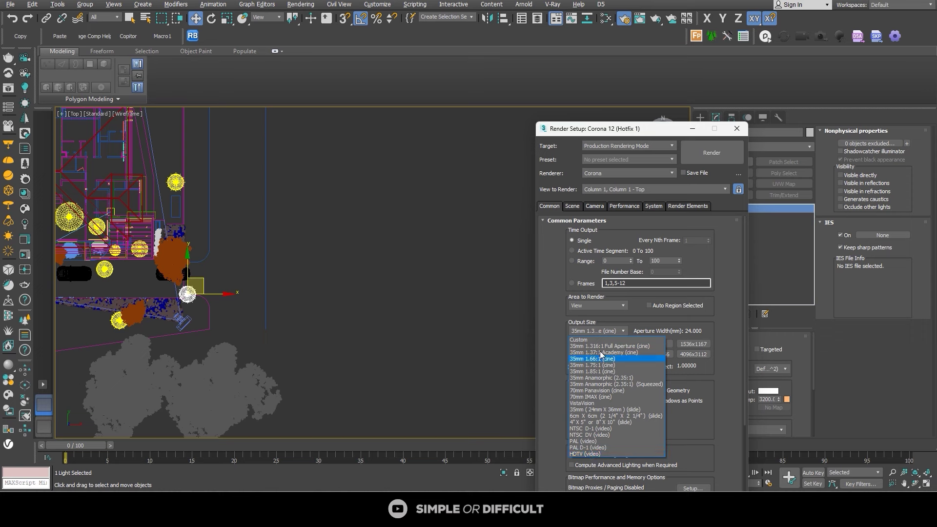
left_click(593, 347)
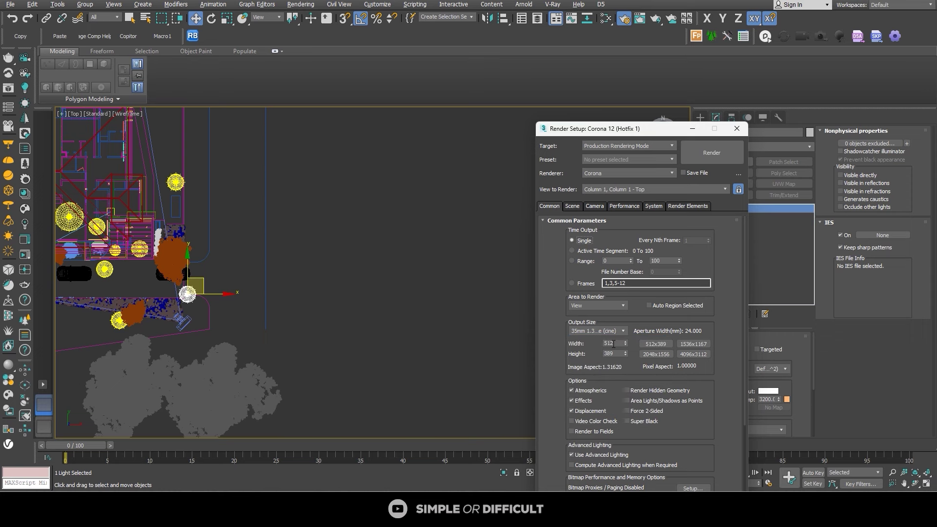
double_click(614, 344)
type("3000")
key("Return")
Choose Corona High Quality as the scene's denoising mode and open the renderer's system settings.
left_click(572, 206)
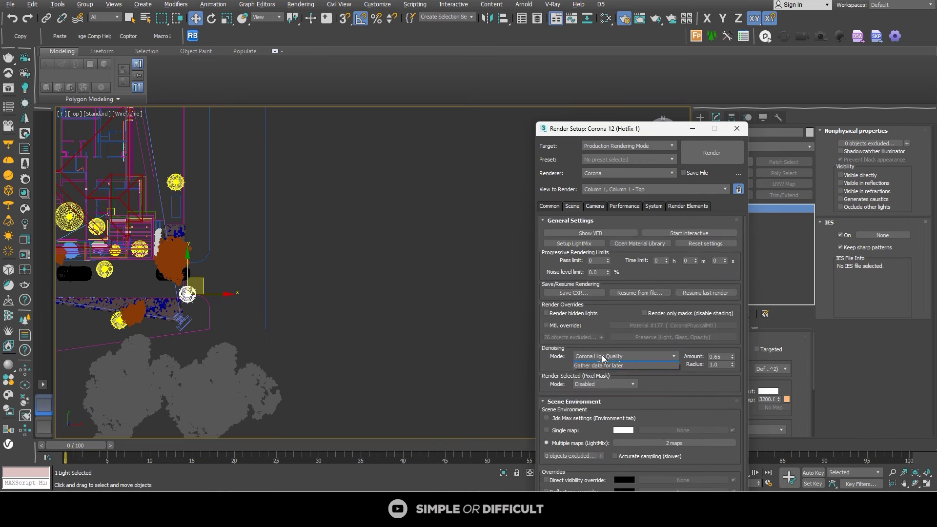
left_click(601, 359)
left_click(604, 392)
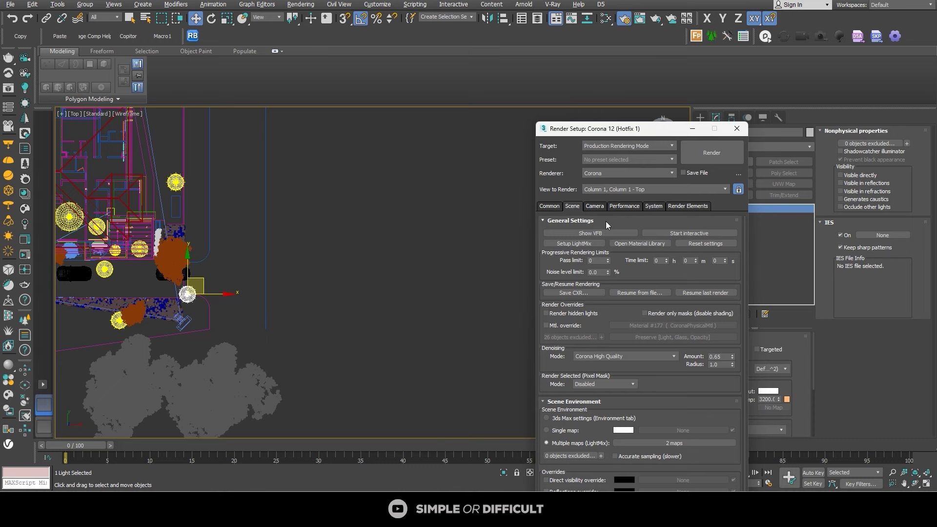
left_click(654, 206)
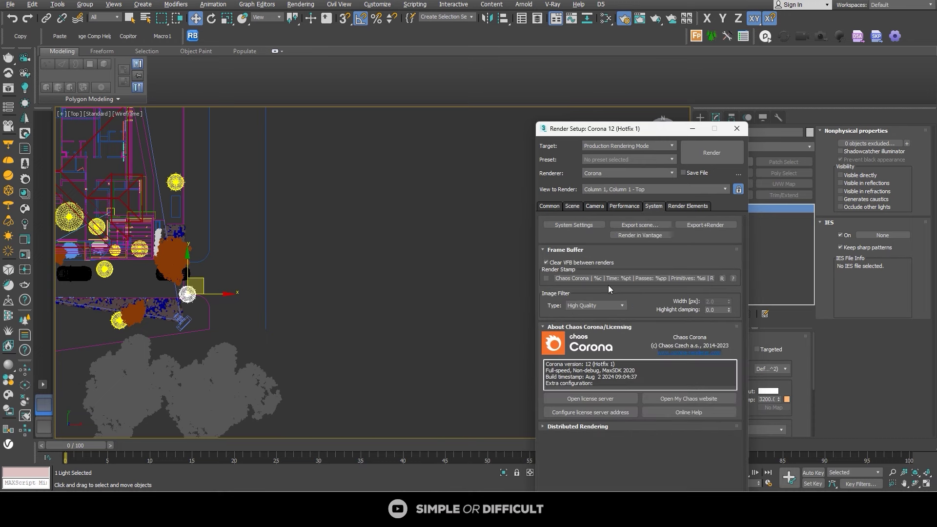